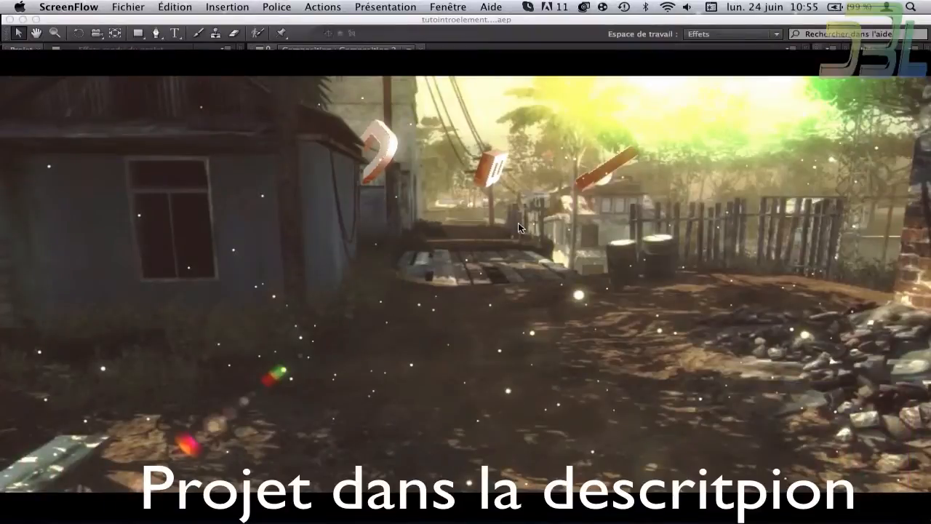
Play the Prewiev.mp4 intro preview, and move its playback position to 00:02.
{"action": "mouse_move", "coordinate": [497, 241]}
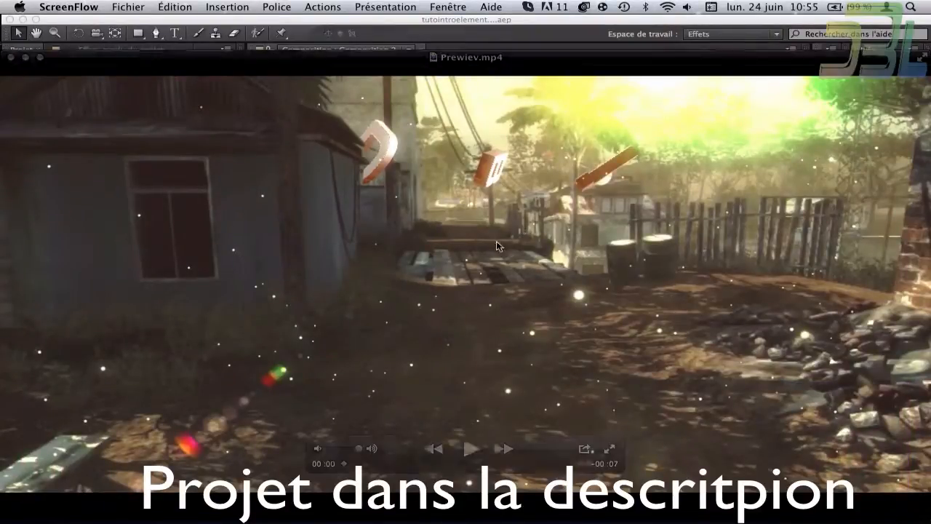
{"action": "left_click", "coordinate": [471, 450]}
{"action": "left_click", "coordinate": [471, 450]}
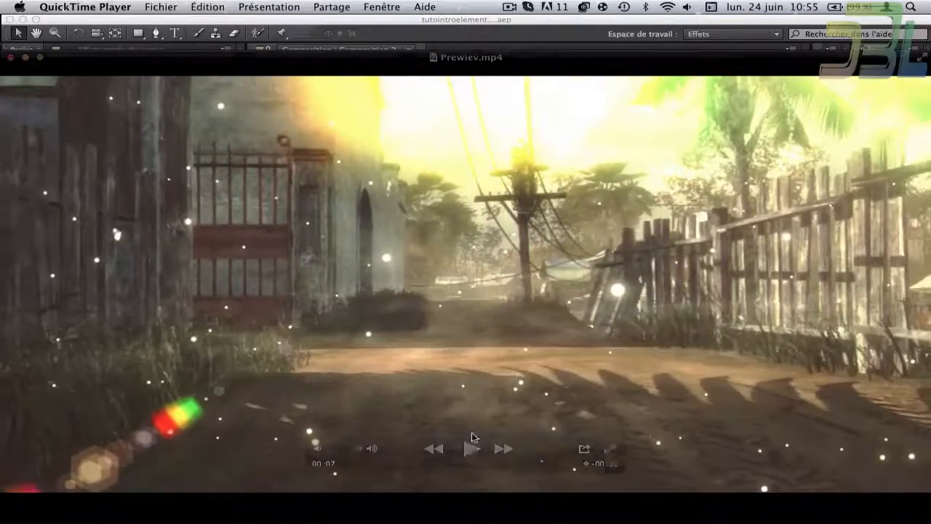
{"action": "mouse_move", "coordinate": [439, 466]}
{"action": "left_mouse_down"}
{"action": "mouse_move", "coordinate": [426, 466]}
{"action": "mouse_move", "coordinate": [519, 467]}
{"action": "mouse_move", "coordinate": [350, 483]}
{"action": "mouse_move", "coordinate": [401, 485]}
{"action": "mouse_move", "coordinate": [439, 484]}
{"action": "mouse_move", "coordinate": [439, 466]}
{"action": "mouse_move", "coordinate": [339, 470]}
{"action": "mouse_move", "coordinate": [515, 465]}
{"action": "mouse_move", "coordinate": [430, 467]}
{"action": "left_mouse_up"}
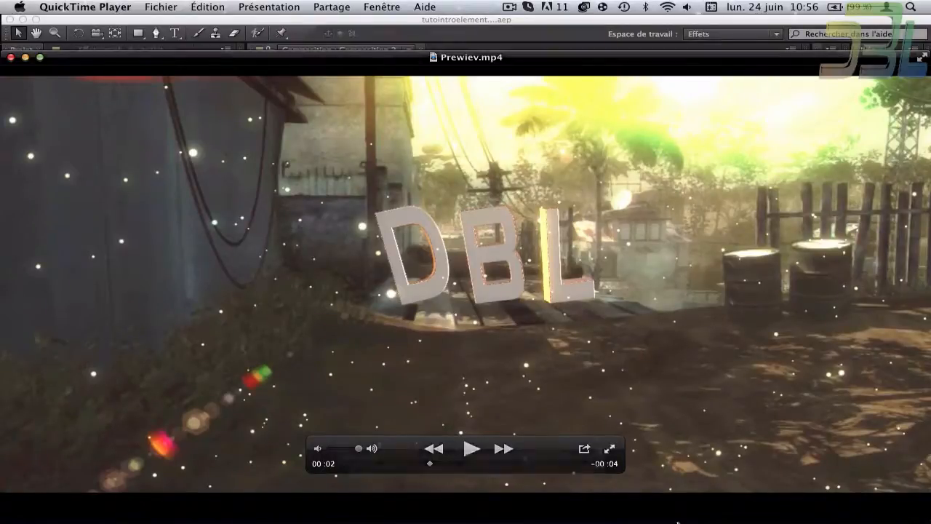
Switch to Safari to look over the YouTube channel's recent videos, and minimise the browser and preview video windows.
{"action": "mouse_move", "coordinate": [671, 521]}
{"action": "left_click", "coordinate": [865, 508]}
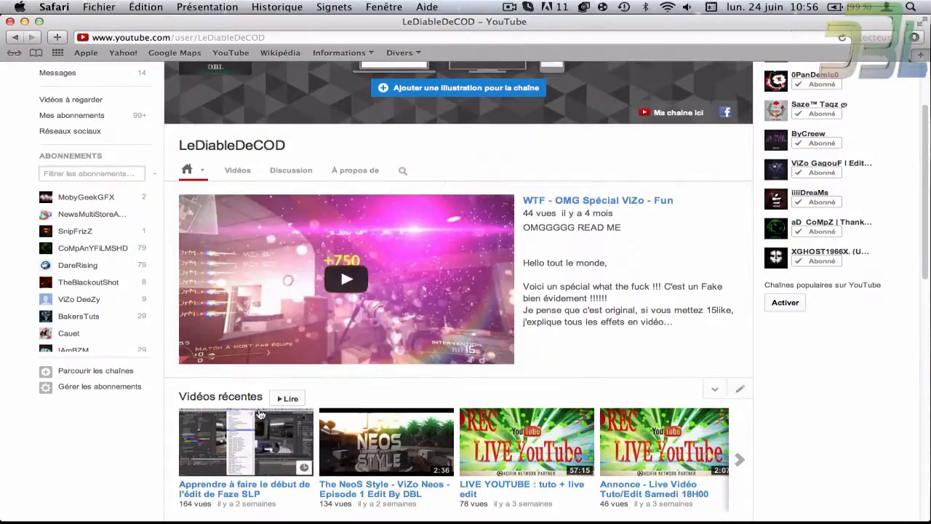
{"action": "scroll", "coordinate": [262, 414], "scroll_direction": "down", "scroll_amount": 1}
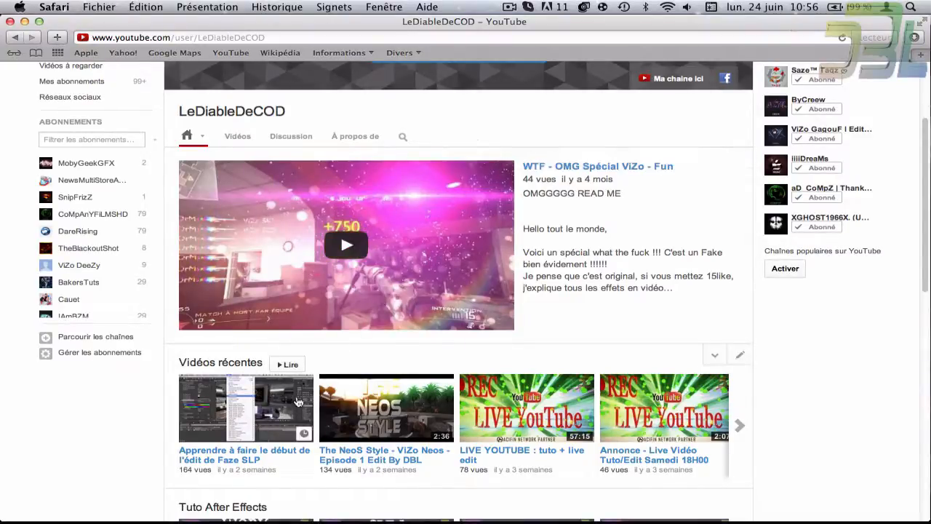
{"action": "scroll", "coordinate": [297, 402], "scroll_direction": "up", "scroll_amount": 4}
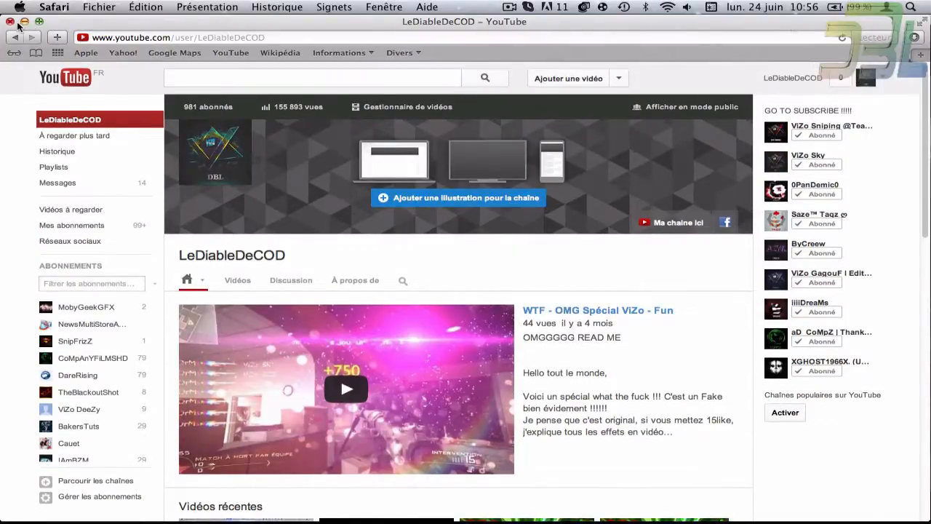
{"action": "left_click", "coordinate": [25, 21]}
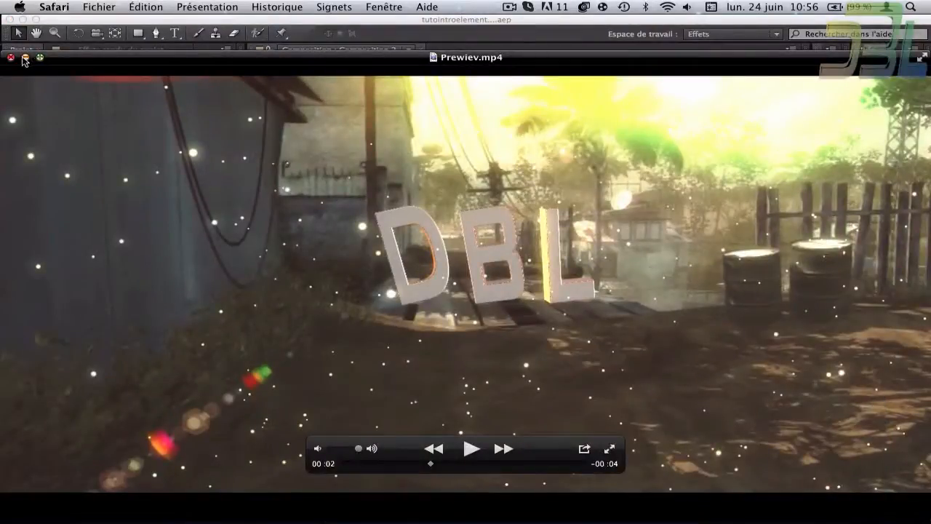
{"action": "left_click", "coordinate": [25, 58]}
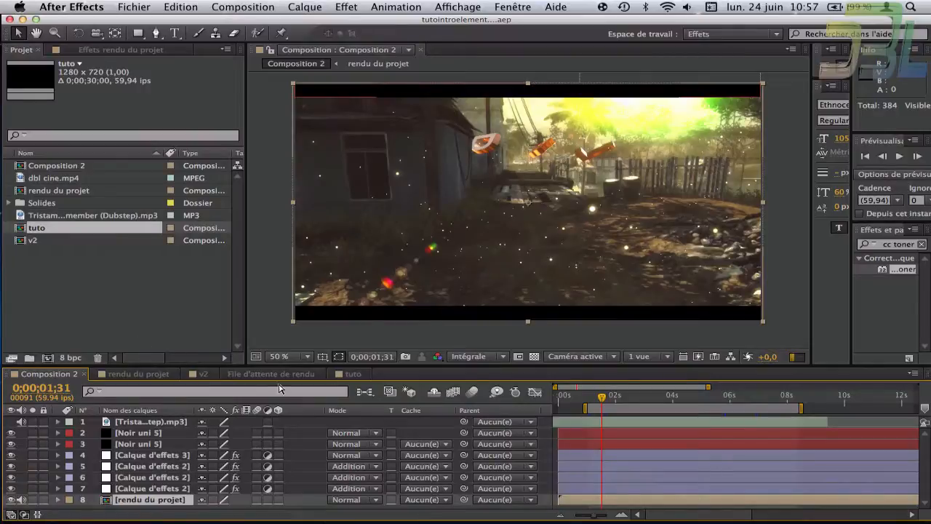
In the tuto composition, move the dbl cine.mp4 layer to the bottom of the layer stack.
{"action": "left_click", "coordinate": [353, 374]}
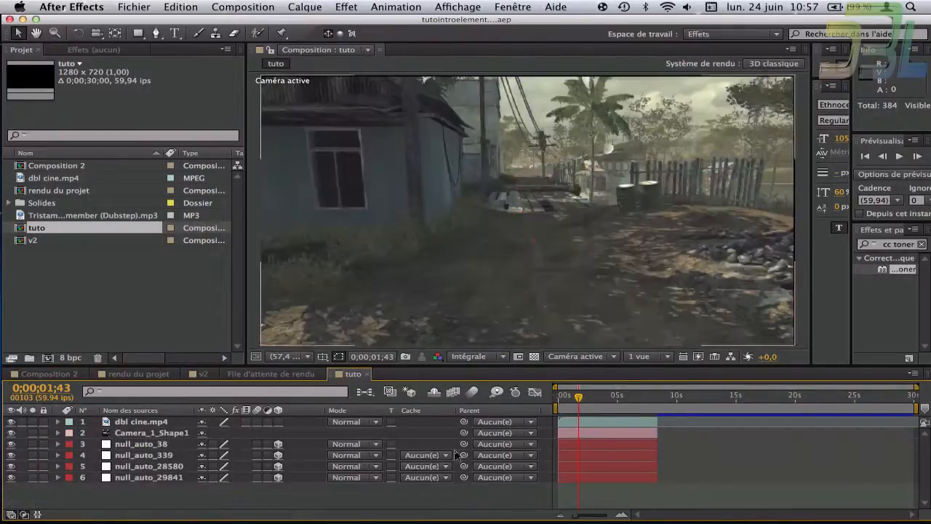
{"action": "left_click", "coordinate": [153, 422]}
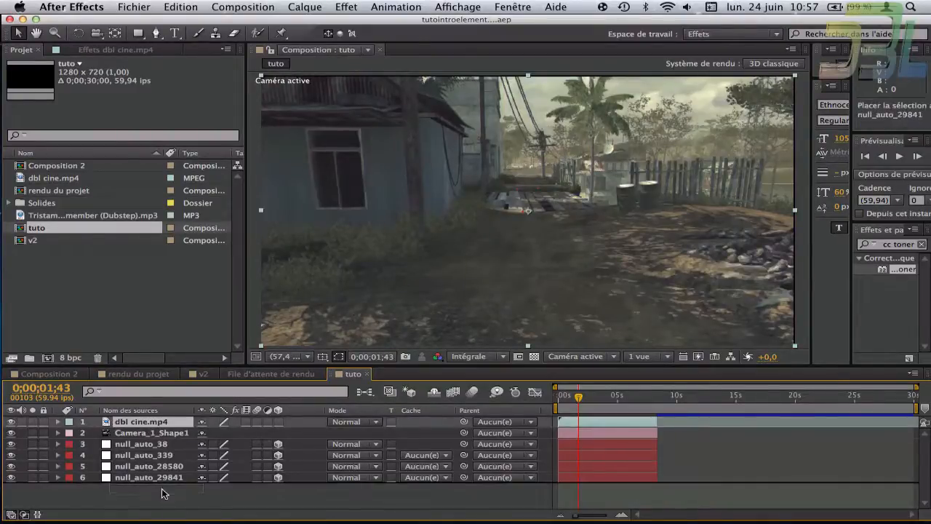
{"action": "key", "text": "super+shift+bracketleft"}
{"action": "left_click", "coordinate": [606, 485]}
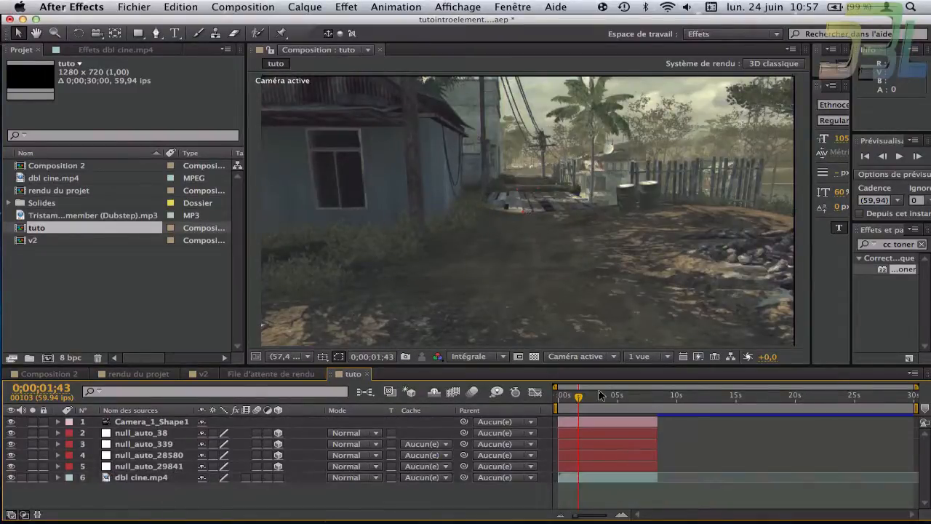
Create a text layer reading "dbl" with the current time at 0;00;05;13, and hide the layer.
{"action": "left_click_drag", "start_coordinate": [601, 397], "coordinate": [631, 398]}
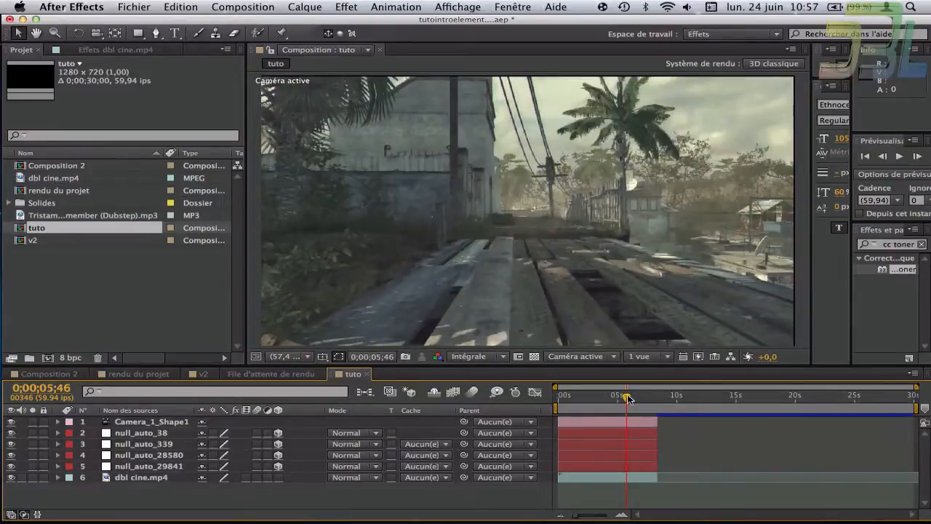
{"action": "left_click", "coordinate": [584, 399]}
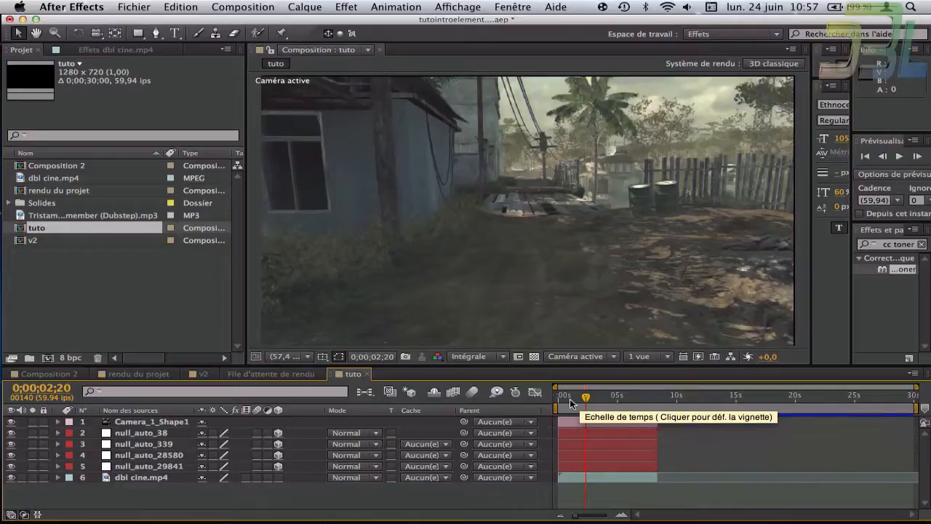
{"action": "left_click", "coordinate": [571, 399]}
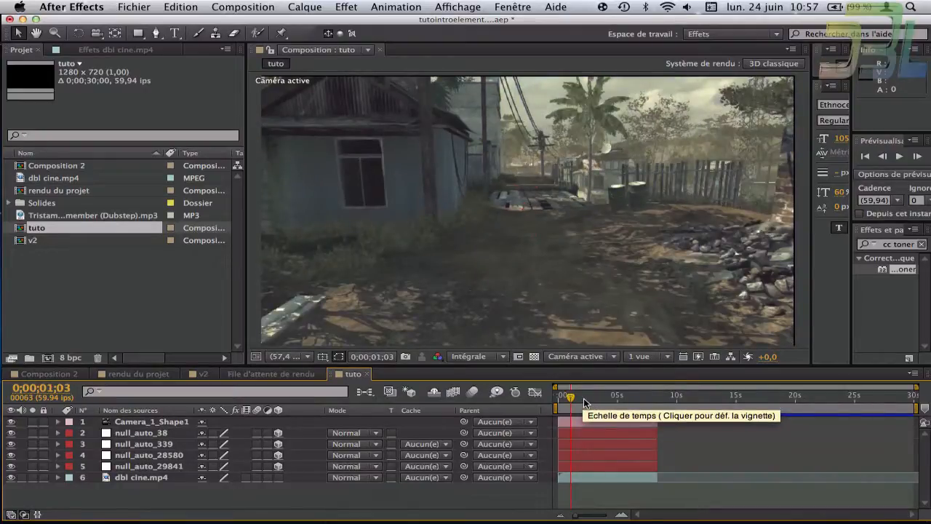
{"action": "left_click", "coordinate": [584, 398]}
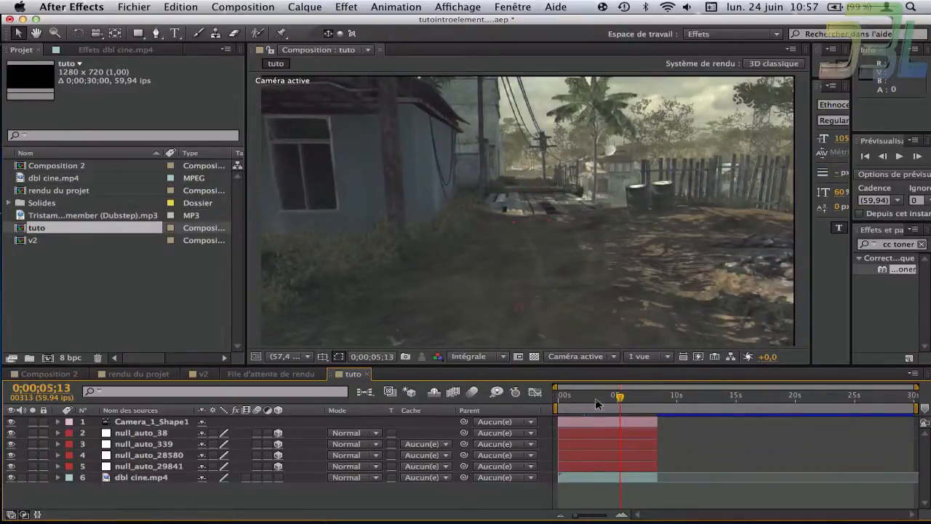
{"action": "left_click", "coordinate": [346, 7]}
{"action": "mouse_move", "coordinate": [305, 7]}
{"action": "mouse_move", "coordinate": [317, 23]}
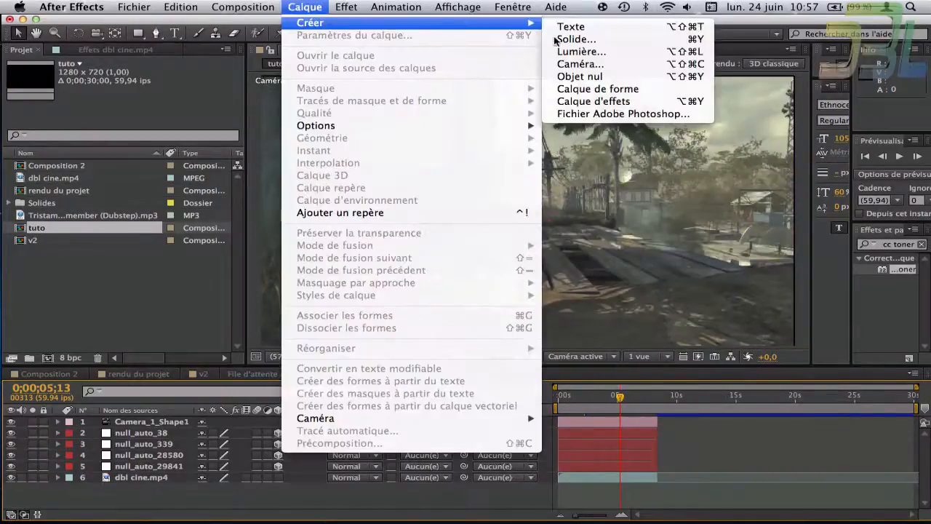
{"action": "left_click", "coordinate": [564, 26]}
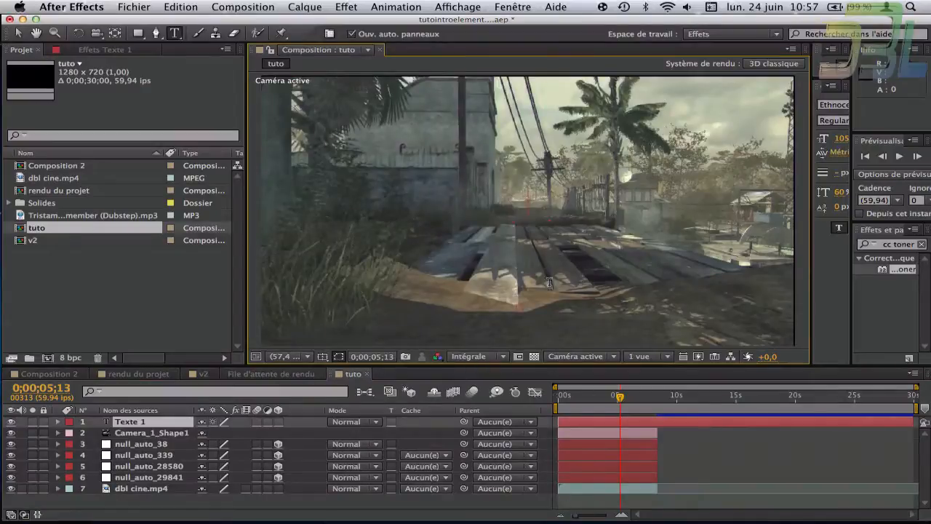
{"action": "type", "text": "D"}
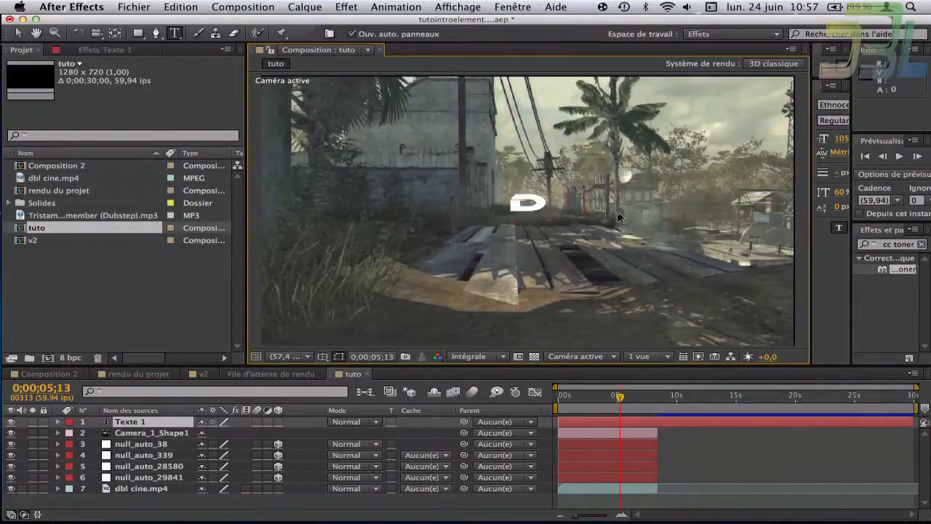
{"action": "type", "text": "bl"}
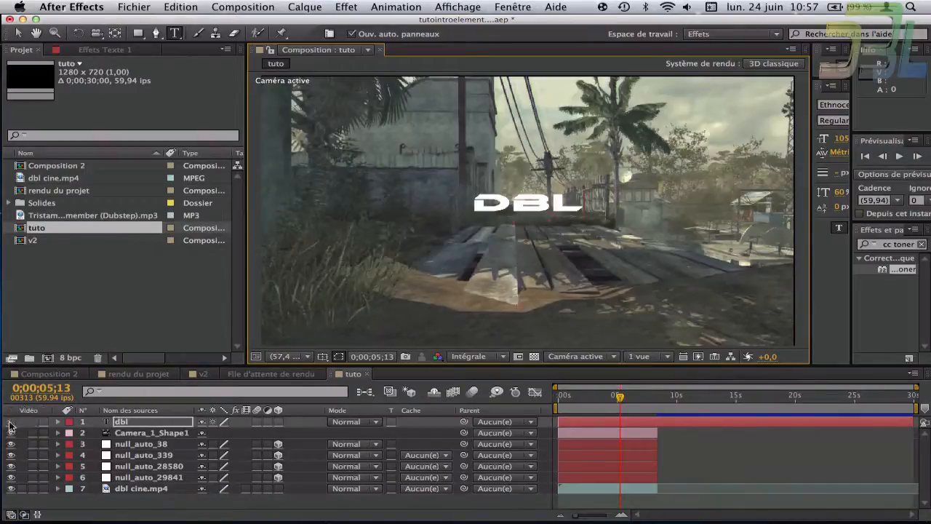
{"action": "left_click", "coordinate": [10, 422]}
Create a black solid named Noir uni 6 at composition size, 1280 x 720 px.
{"action": "left_click", "coordinate": [310, 8]}
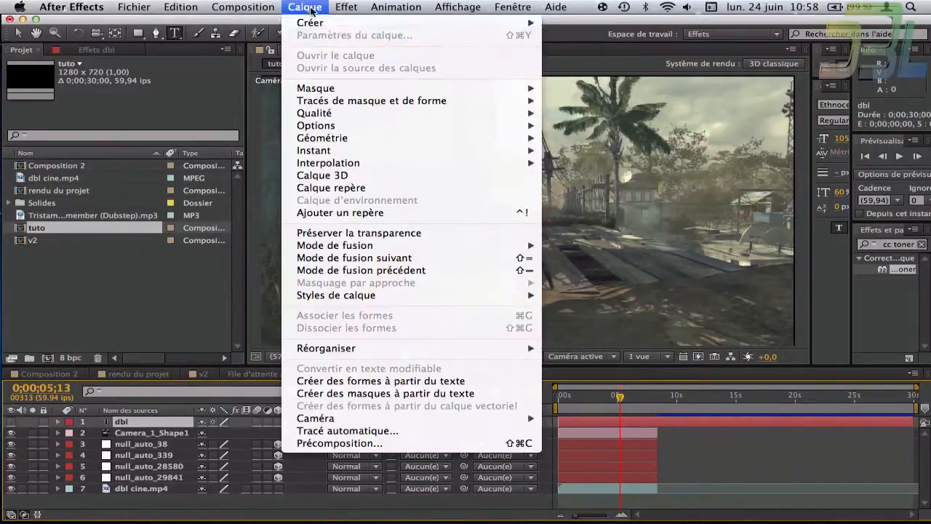
{"action": "mouse_move", "coordinate": [313, 23]}
{"action": "left_click", "coordinate": [595, 35]}
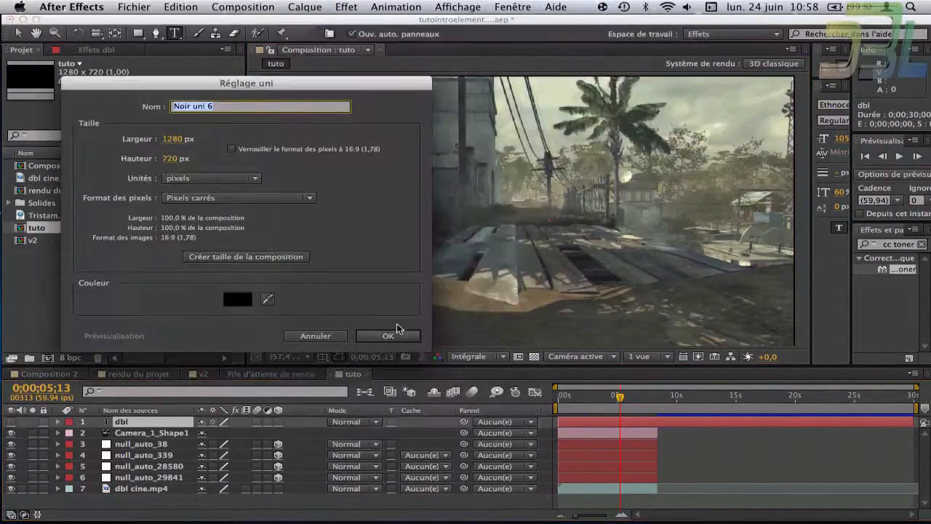
{"action": "left_click", "coordinate": [269, 258]}
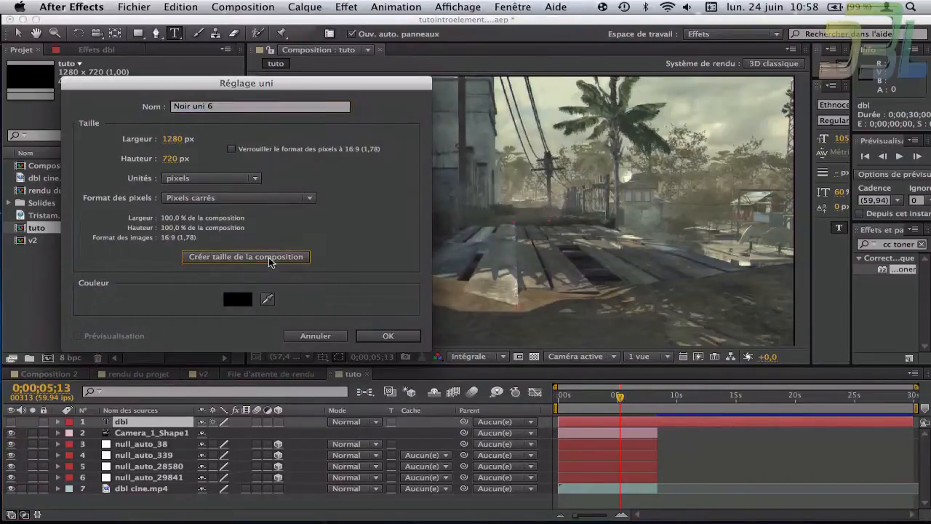
{"action": "left_click", "coordinate": [388, 336]}
Apply the Video Copilot Element effect to the Noir uni 6 solid.
{"action": "left_click", "coordinate": [346, 7]}
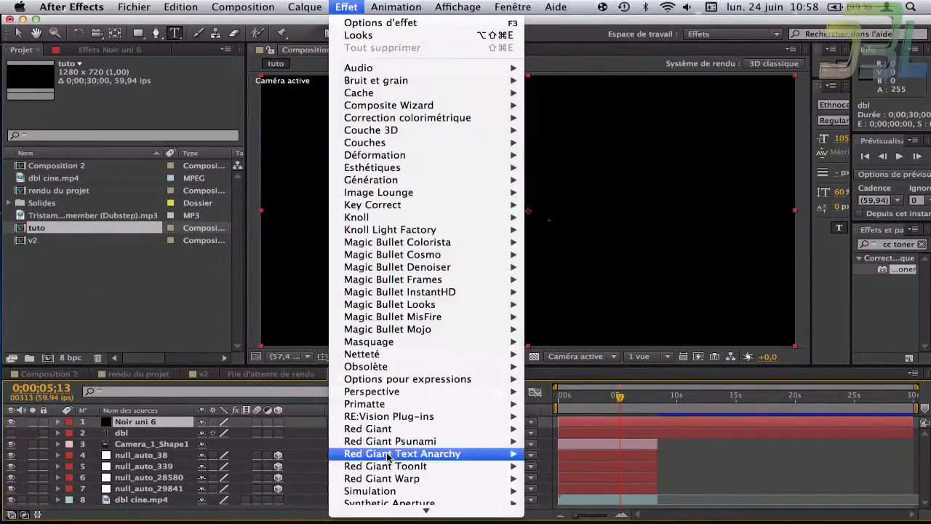
{"action": "mouse_move", "coordinate": [412, 513]}
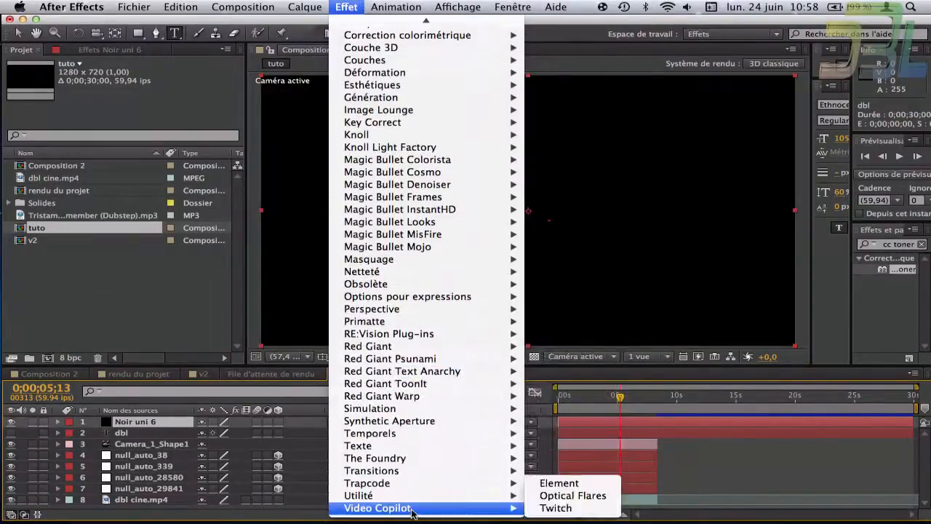
{"action": "left_click", "coordinate": [560, 483]}
{"action": "key", "text": "v"}
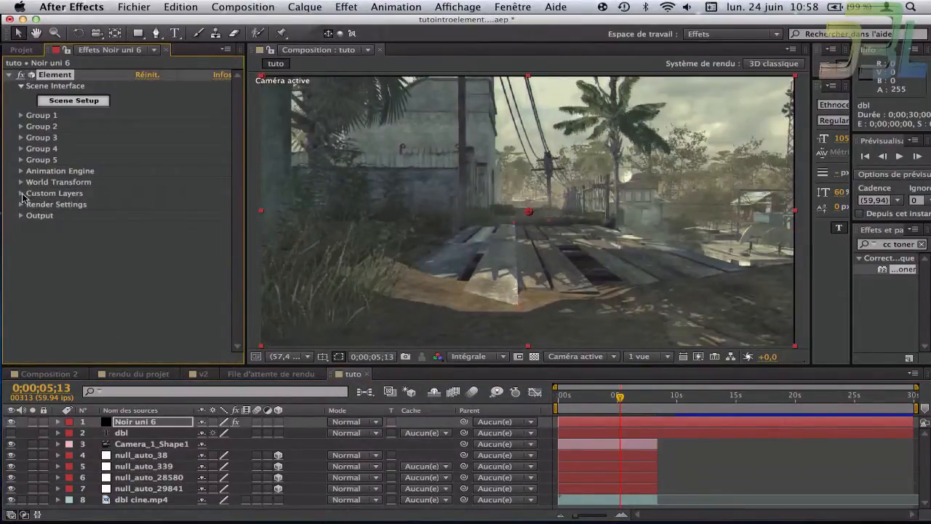
Assign the dbl text layer as a path layer in Element's Custom Text and Masks, and open Scene Setup.
{"action": "left_click", "coordinate": [21, 194]}
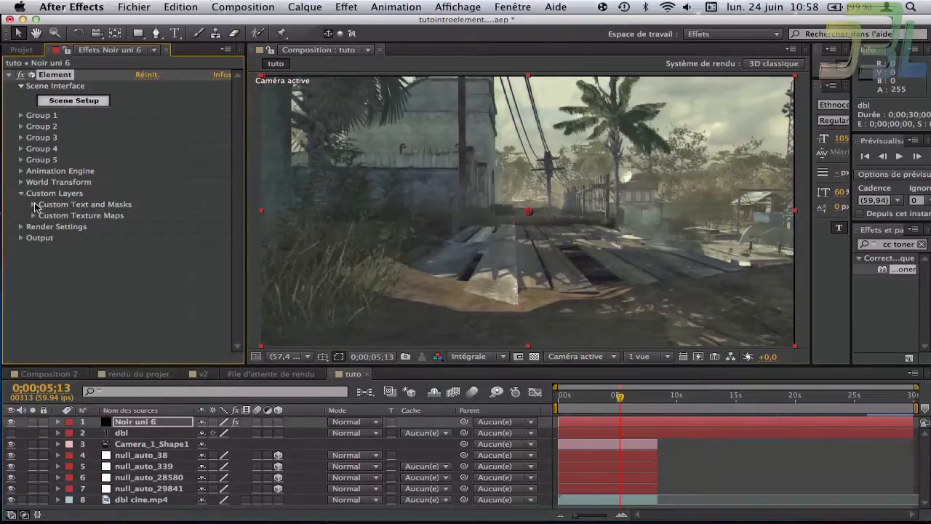
{"action": "left_click", "coordinate": [34, 204]}
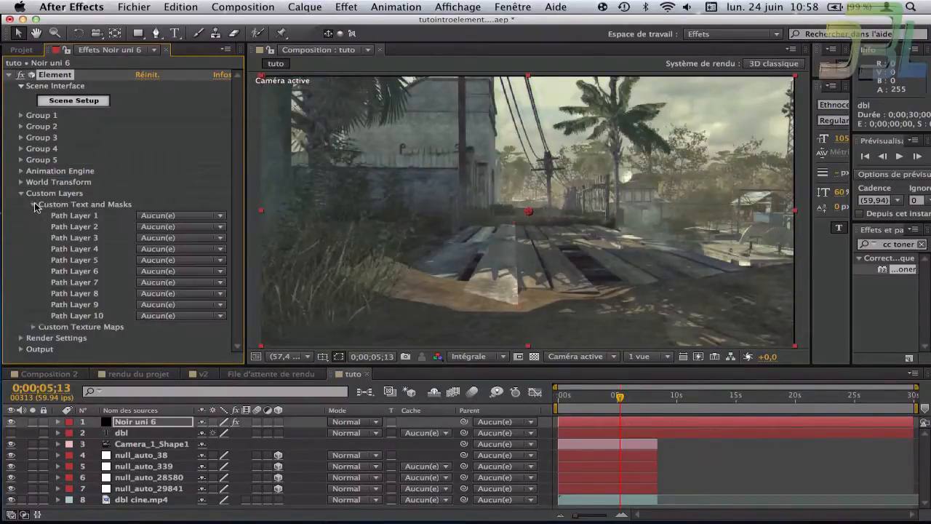
{"action": "left_click", "coordinate": [212, 227]}
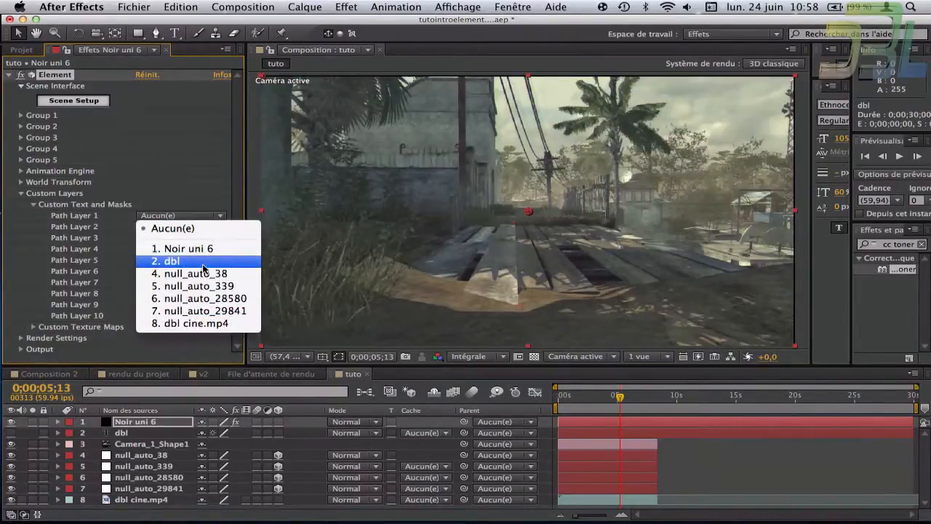
{"action": "left_click", "coordinate": [172, 260]}
{"action": "left_click", "coordinate": [20, 194]}
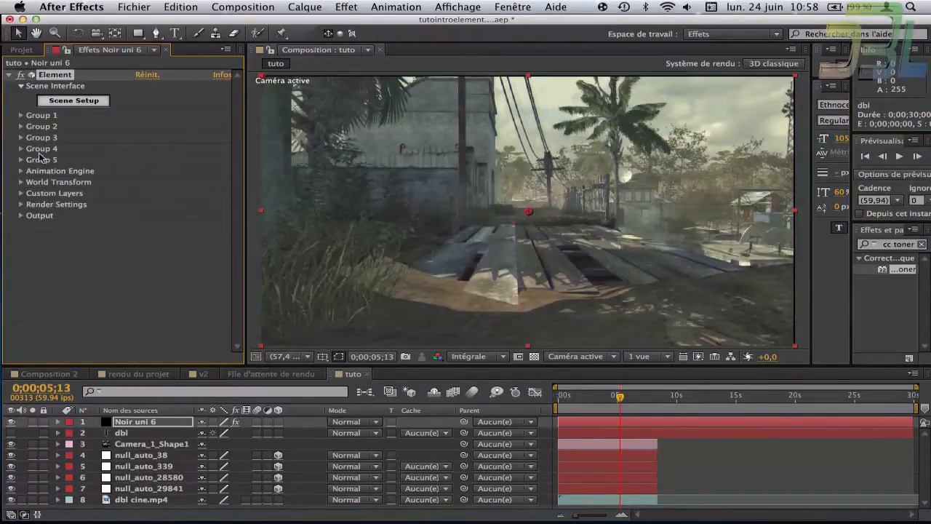
{"action": "left_click", "coordinate": [71, 100]}
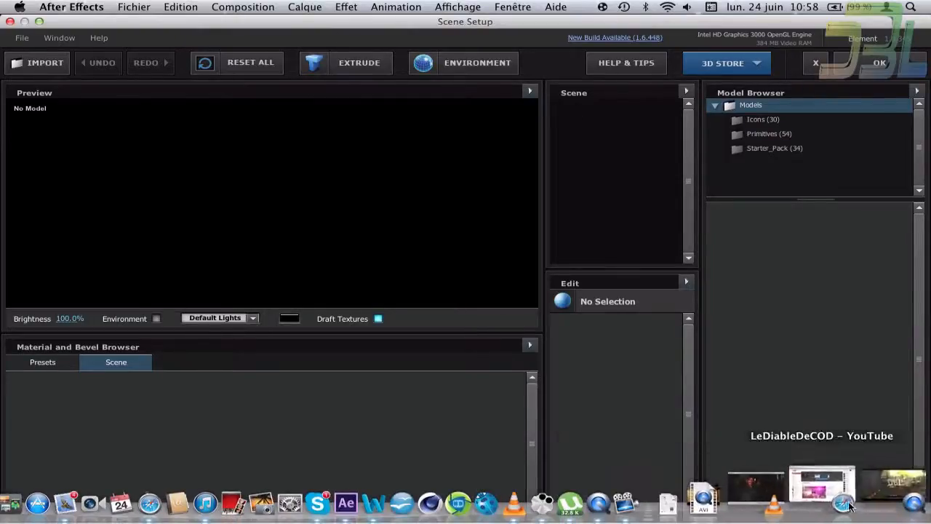
Restore and close the minimised YouTube page and Prewiev.mp4 windows.
{"action": "left_click", "coordinate": [823, 487]}
{"action": "left_click", "coordinate": [10, 22]}
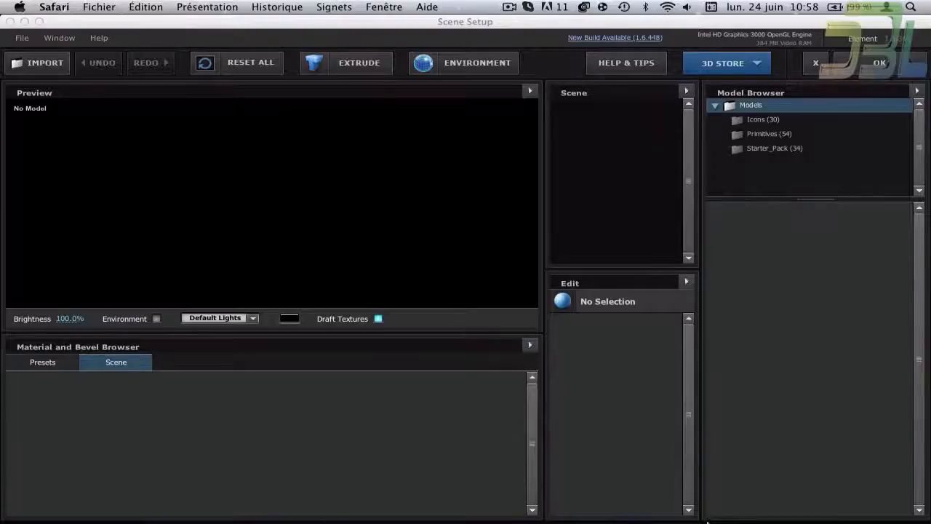
{"action": "left_click", "coordinate": [841, 504]}
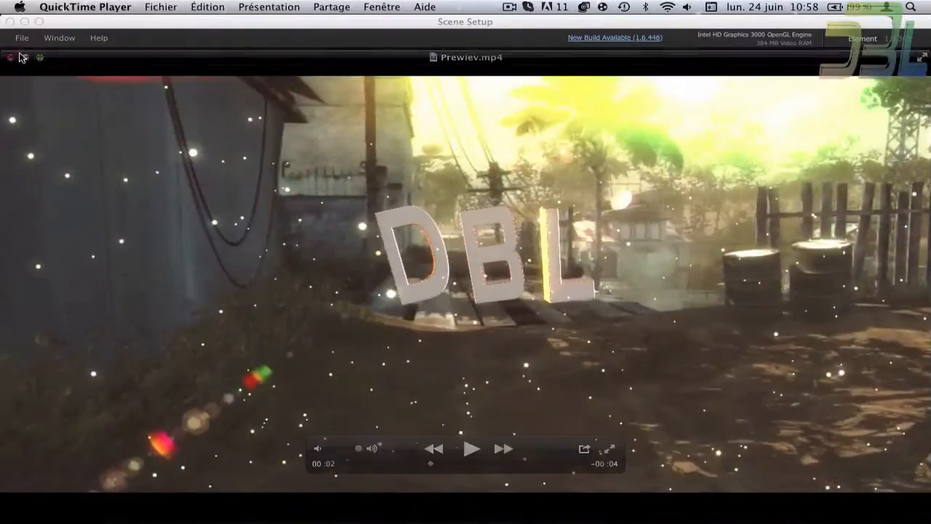
{"action": "left_click", "coordinate": [10, 57]}
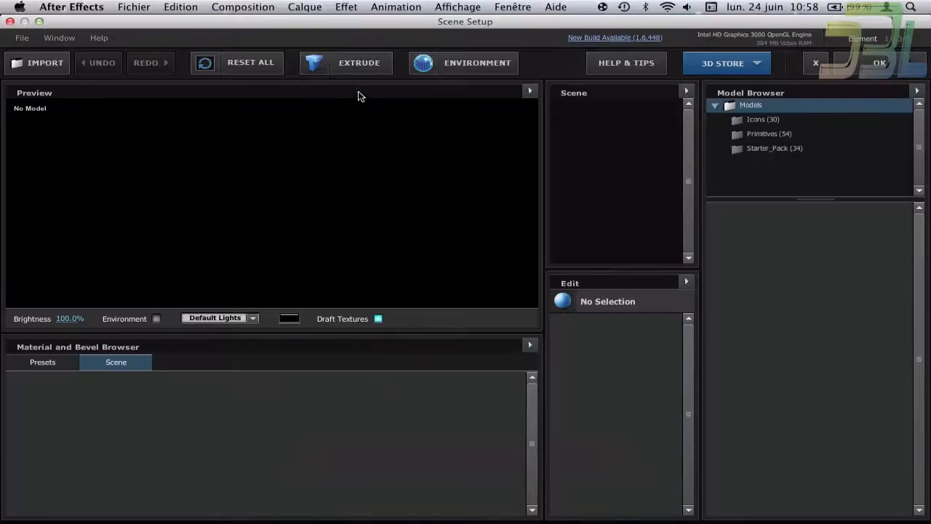
Extrude the dbl text path into a 3D model, and rotate the preview slightly to check its depth.
{"action": "left_click", "coordinate": [349, 65]}
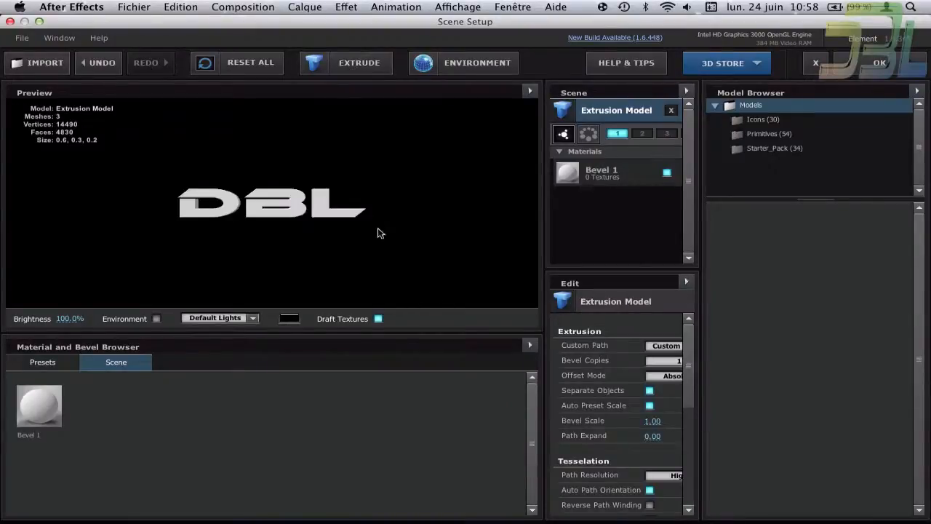
{"action": "mouse_move", "coordinate": [378, 233]}
{"action": "left_mouse_down"}
{"action": "mouse_move", "coordinate": [323, 251]}
{"action": "mouse_move", "coordinate": [401, 238]}
{"action": "mouse_move", "coordinate": [387, 235]}
{"action": "left_mouse_up"}
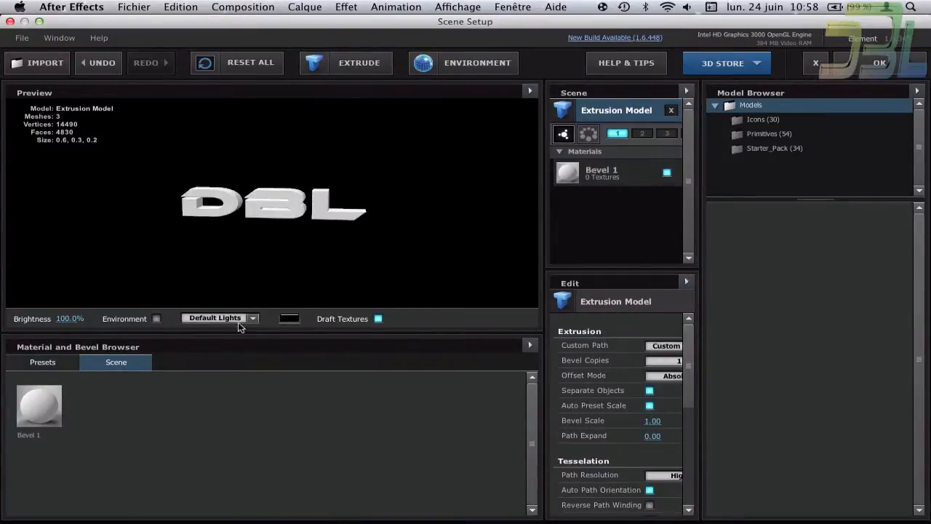
Browse the material and bevel presets and apply the Paramount bevel preset to the DBL extrusion model.
{"action": "left_click", "coordinate": [61, 364]}
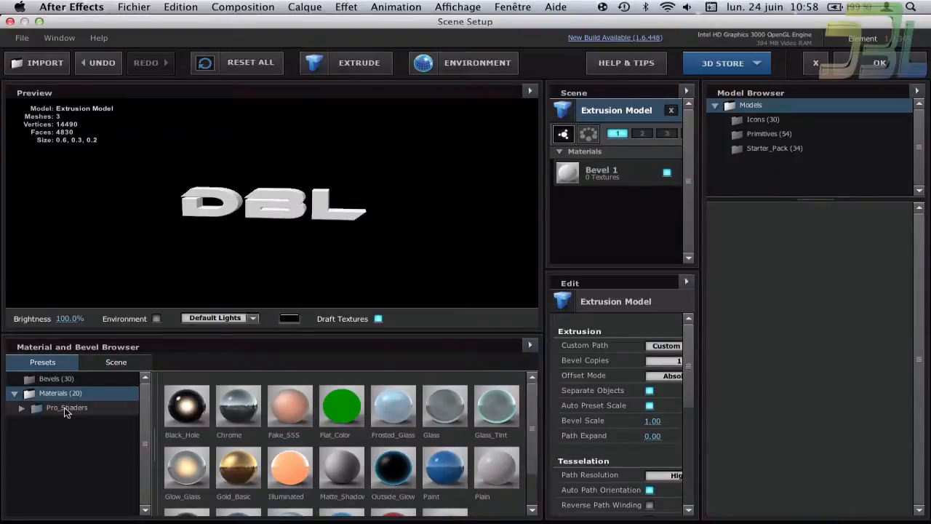
{"action": "scroll", "coordinate": [437, 424], "scroll_direction": "down", "scroll_amount": 3}
{"action": "scroll", "coordinate": [422, 435], "scroll_direction": "up", "scroll_amount": 3}
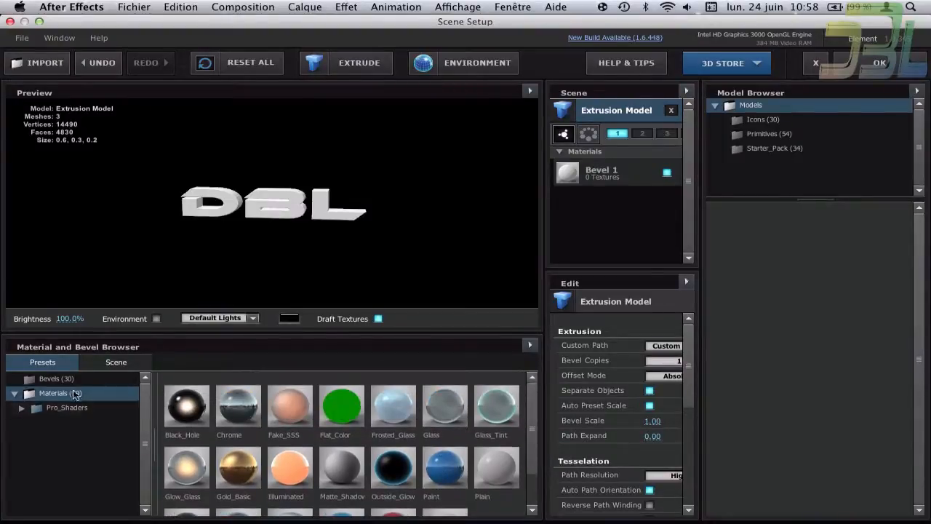
{"action": "left_click", "coordinate": [69, 380]}
{"action": "scroll", "coordinate": [290, 430], "scroll_direction": "down", "scroll_amount": 2}
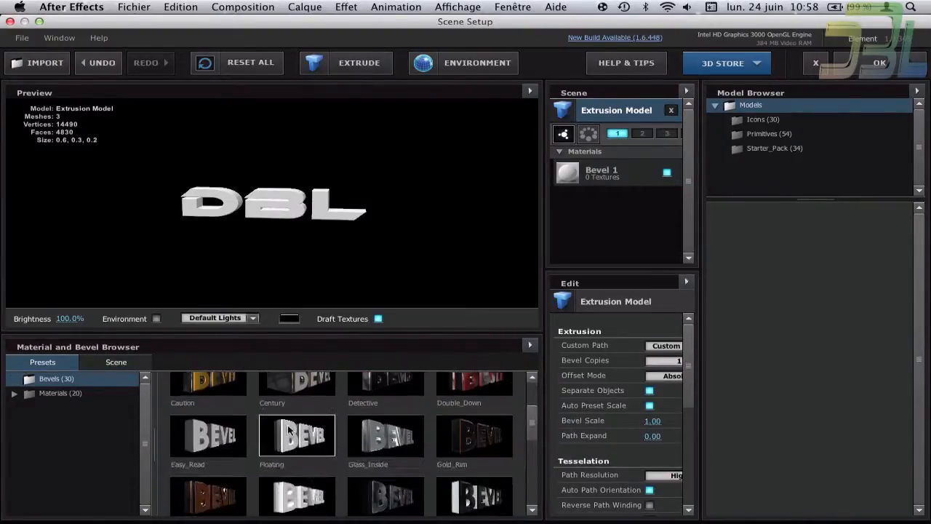
{"action": "scroll", "coordinate": [289, 430], "scroll_direction": "down", "scroll_amount": 4}
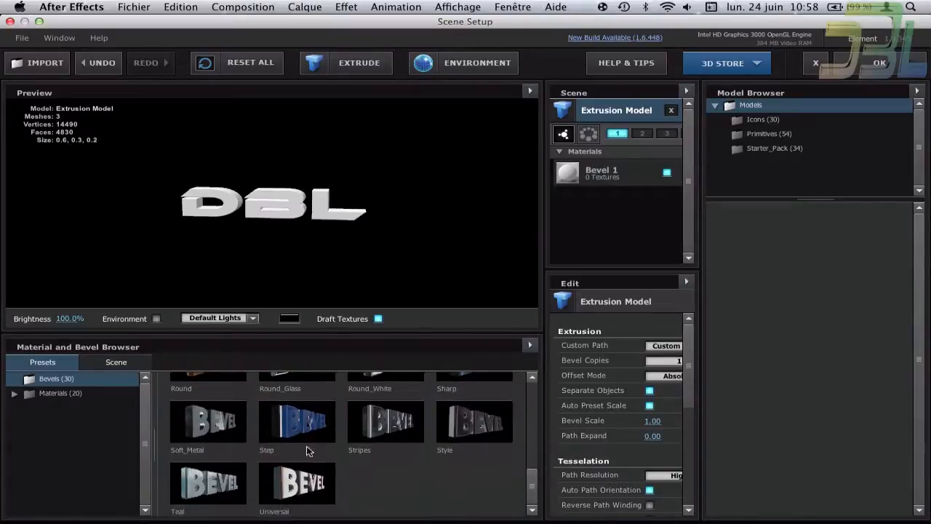
{"action": "scroll", "coordinate": [320, 469], "scroll_direction": "up", "scroll_amount": 3}
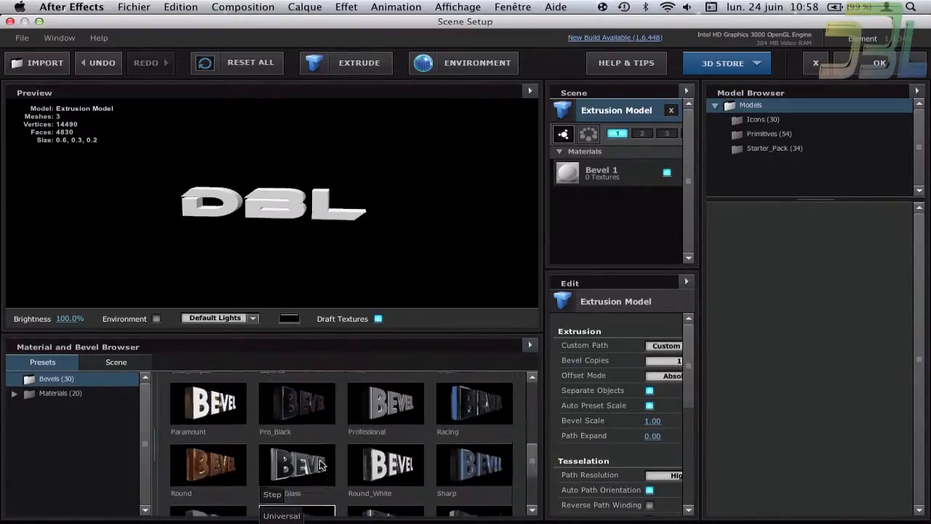
{"action": "scroll", "coordinate": [320, 466], "scroll_direction": "up", "scroll_amount": 1}
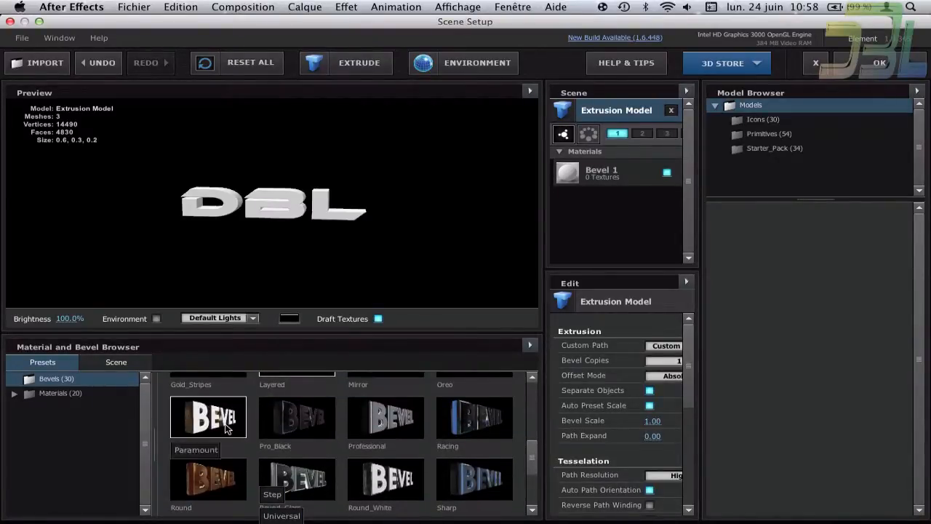
{"action": "left_click", "coordinate": [226, 429]}
Rotate the preview to inspect the bevelled DBL text, and accept the Scene Setup.
{"action": "left_click_drag", "start_coordinate": [387, 179], "coordinate": [365, 188]}
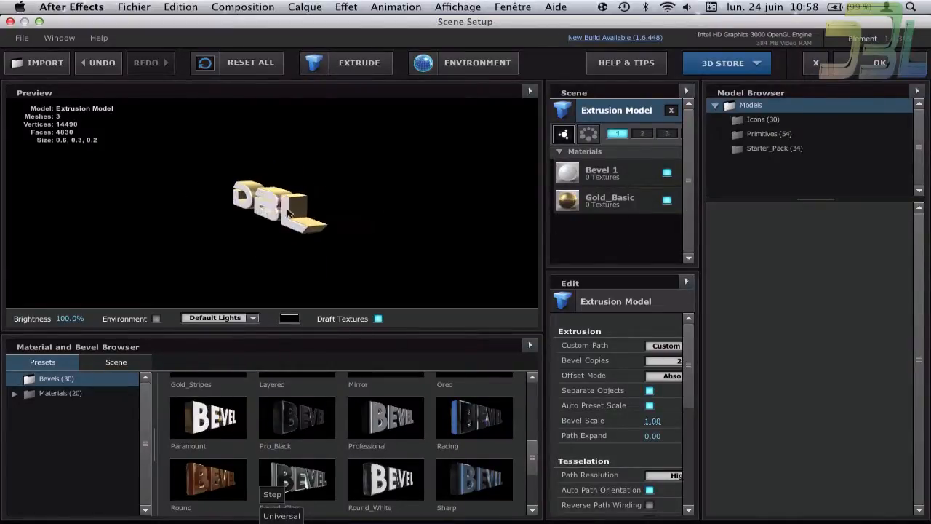
{"action": "left_click_drag", "start_coordinate": [289, 213], "coordinate": [373, 190]}
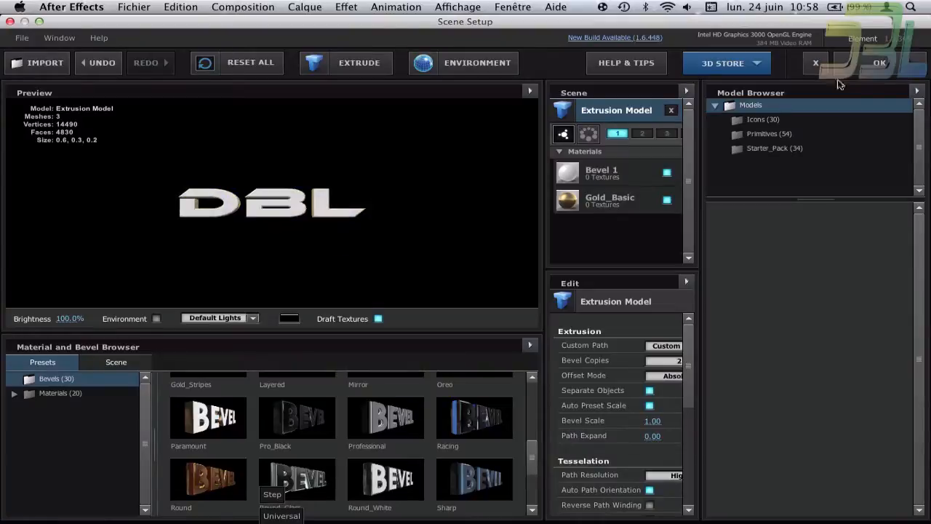
{"action": "left_click", "coordinate": [877, 65]}
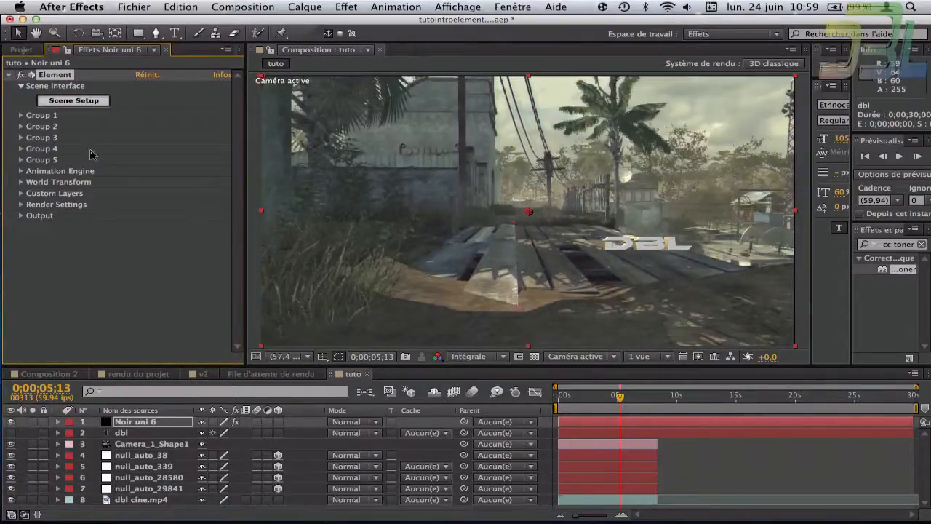
Expand Group 1's Particle Replicator and Particle Look settings in the Element effect, and set Position Z to 1500.
{"action": "left_click", "coordinate": [21, 115]}
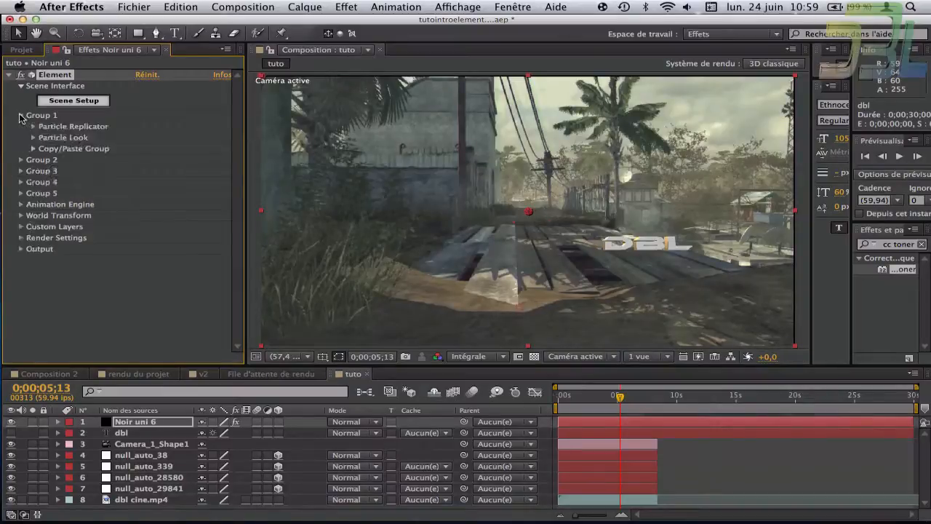
{"action": "left_click", "coordinate": [32, 126]}
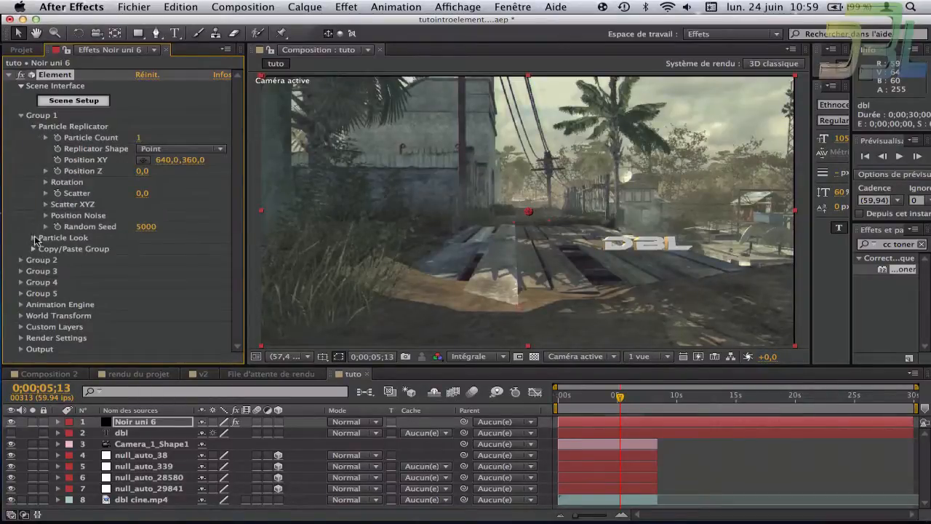
{"action": "left_click", "coordinate": [33, 239]}
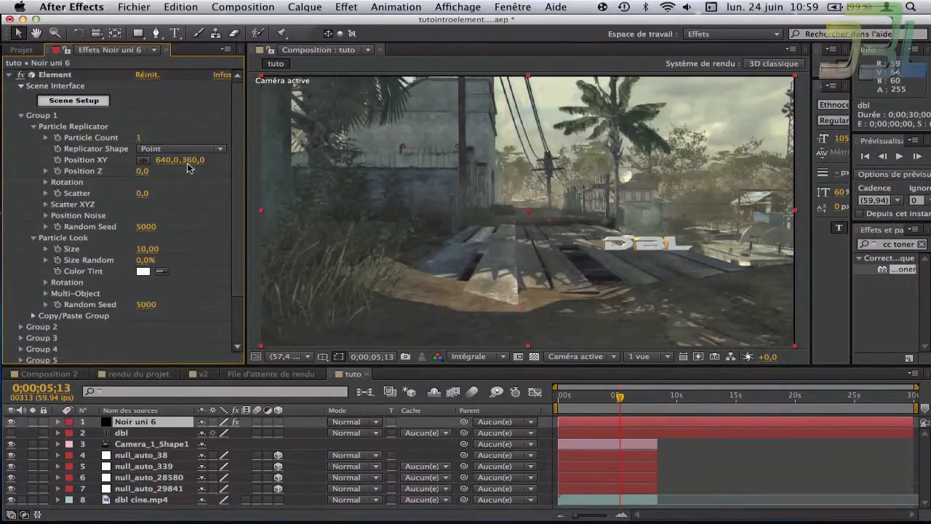
{"action": "left_click", "coordinate": [142, 171]}
{"action": "type", "text": "1500"}
{"action": "key", "text": "Return"}
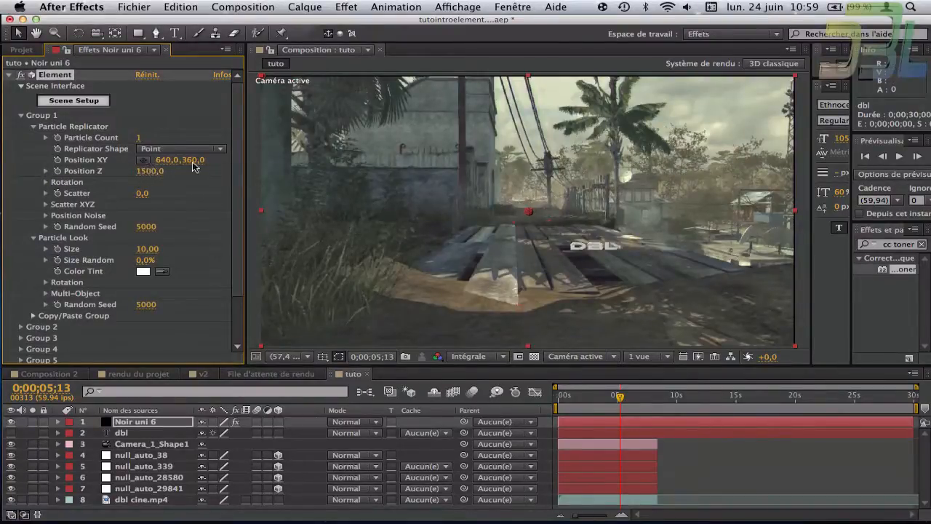
Set Group 1's Position XY to 412, 111 in the Particle Replicator.
{"action": "left_click_drag", "start_coordinate": [194, 167], "coordinate": [4, 173]}
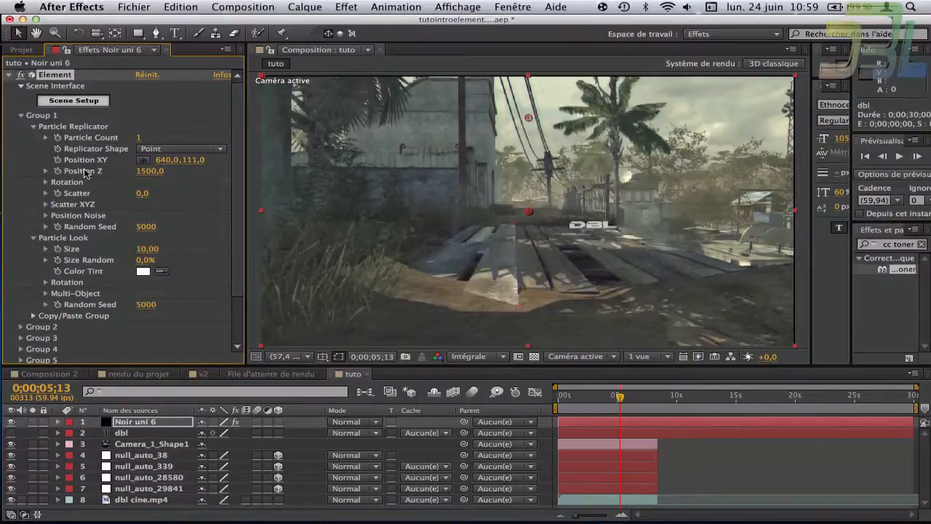
{"action": "left_click_drag", "start_coordinate": [168, 162], "coordinate": [22, 177]}
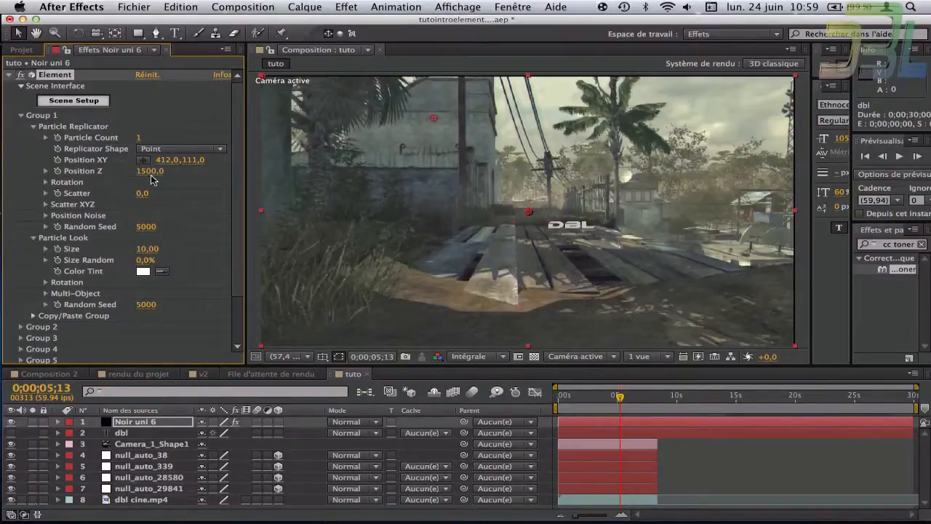
{"action": "left_click_drag", "start_coordinate": [547, 161], "coordinate": [4, 240]}
Bring the DBL text closer to the camera by setting Group 1's Position Z to -10.
{"action": "left_click_drag", "start_coordinate": [159, 171], "coordinate": [277, 177]}
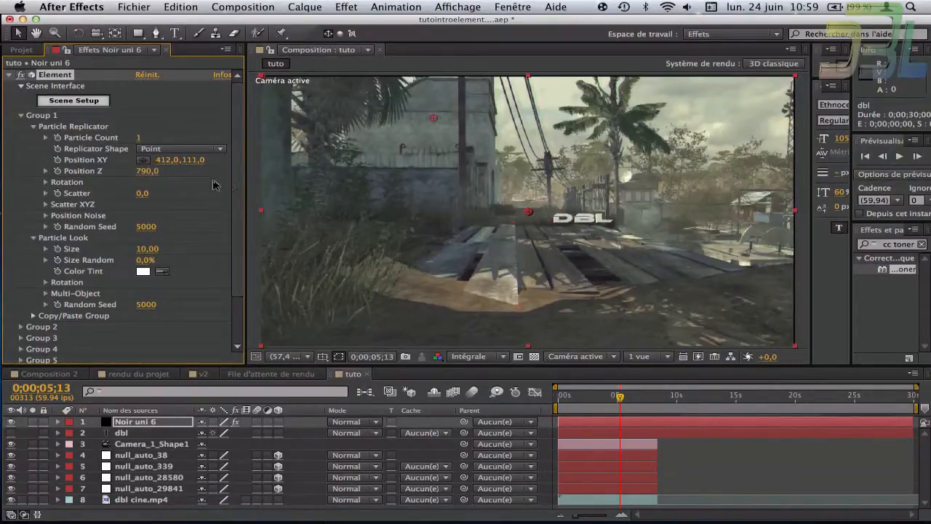
{"action": "left_click", "coordinate": [138, 174]}
{"action": "type", "text": "580"}
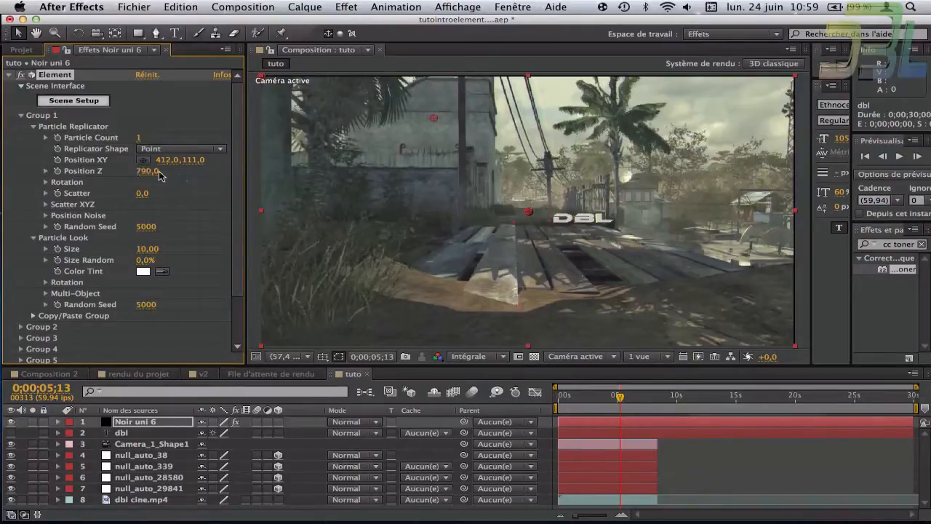
{"action": "key", "text": "Return"}
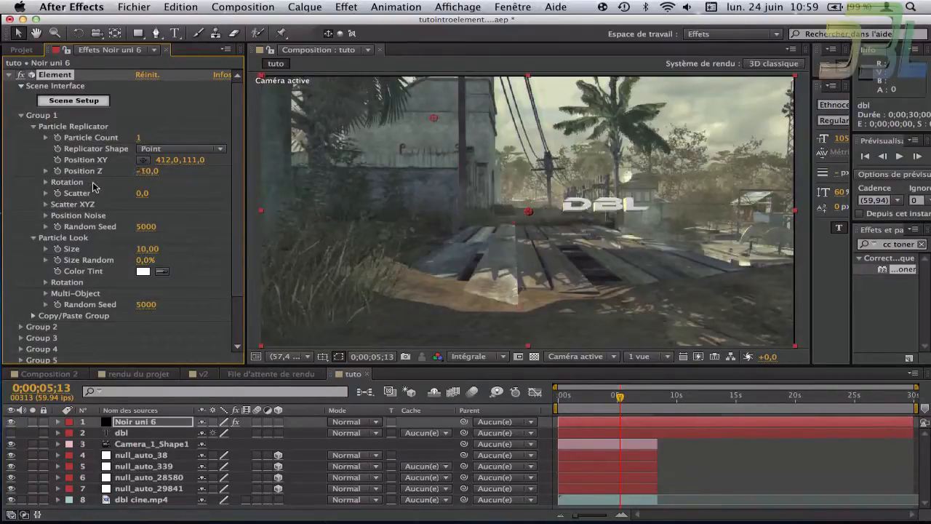
Move the DBL text onto the wooden planks by setting Group 1's Position XY to 152, 206.
{"action": "left_click_drag", "start_coordinate": [190, 160], "coordinate": [259, 166]}
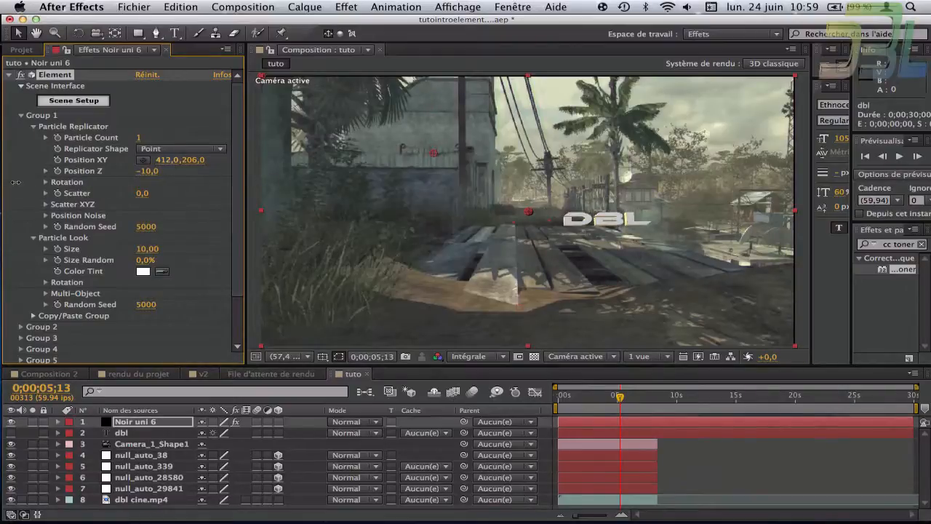
{"action": "left_click", "coordinate": [166, 159]}
{"action": "left_click", "coordinate": [178, 168]}
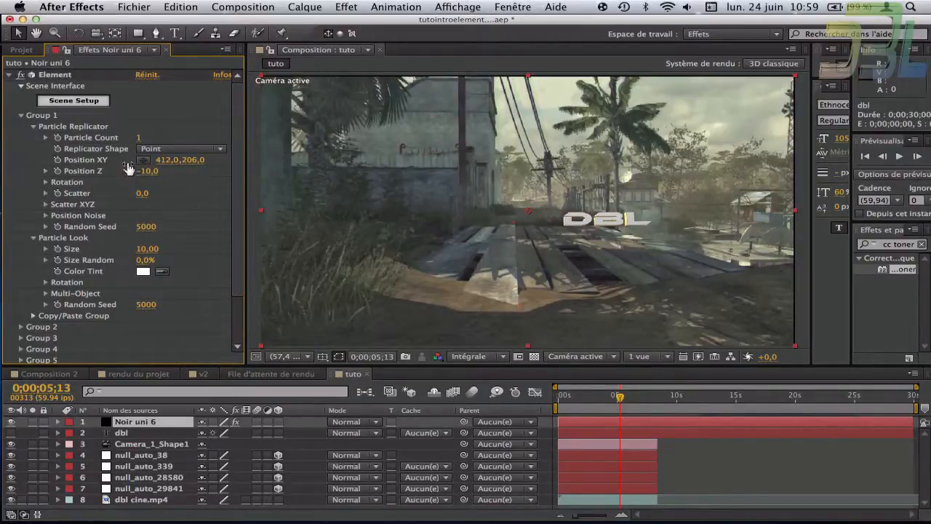
{"action": "left_click", "coordinate": [88, 167]}
{"action": "left_click_drag", "start_coordinate": [166, 162], "coordinate": [26, 174]}
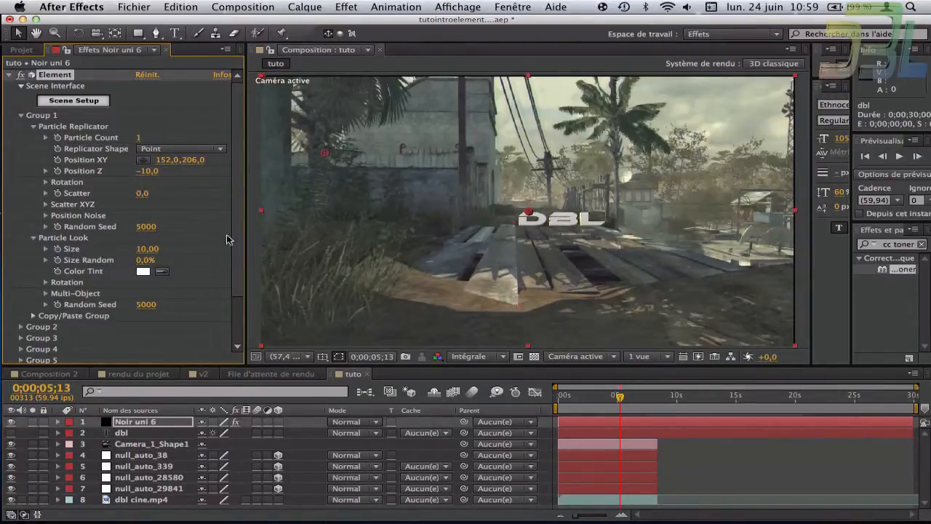
Enlarge the DBL text by setting Group 1's Position Z to -610 and its Particle Look size to 21.23.
{"action": "left_click", "coordinate": [45, 283]}
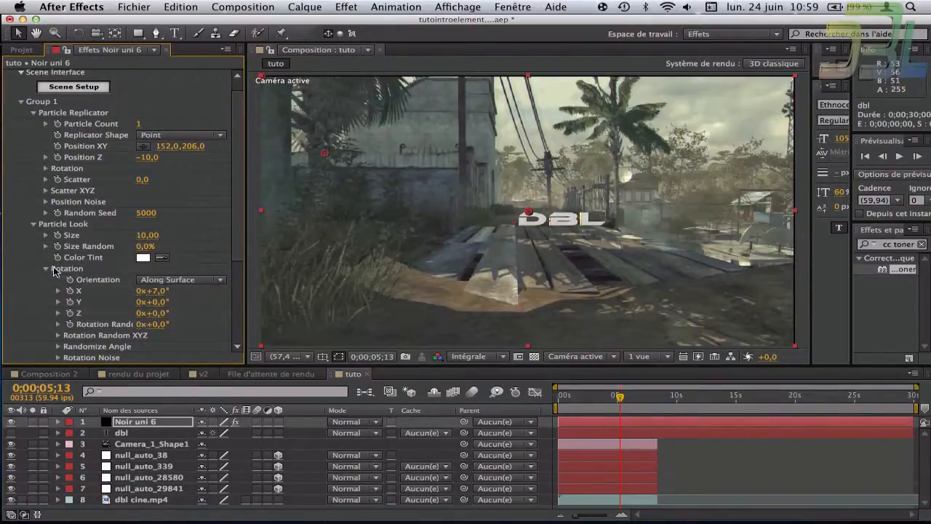
{"action": "left_click", "coordinate": [47, 269]}
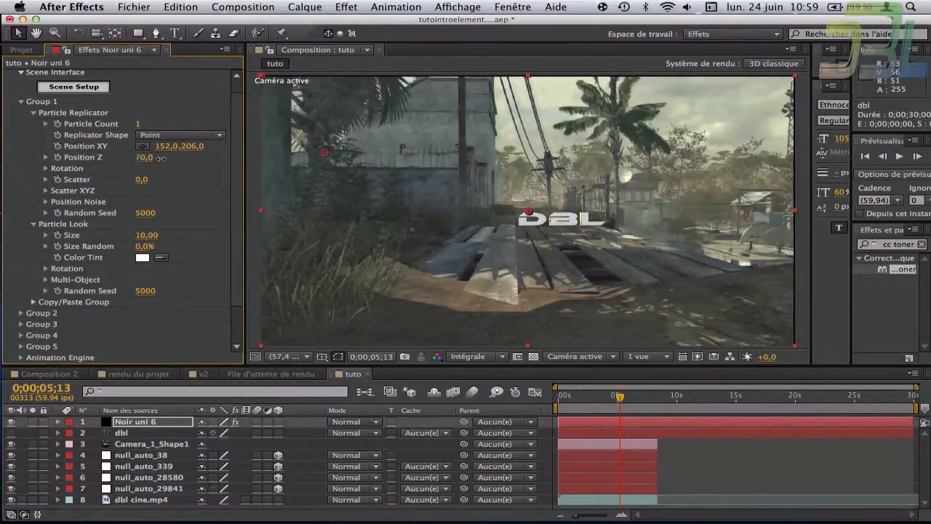
{"action": "left_click_drag", "start_coordinate": [160, 158], "coordinate": [136, 160]}
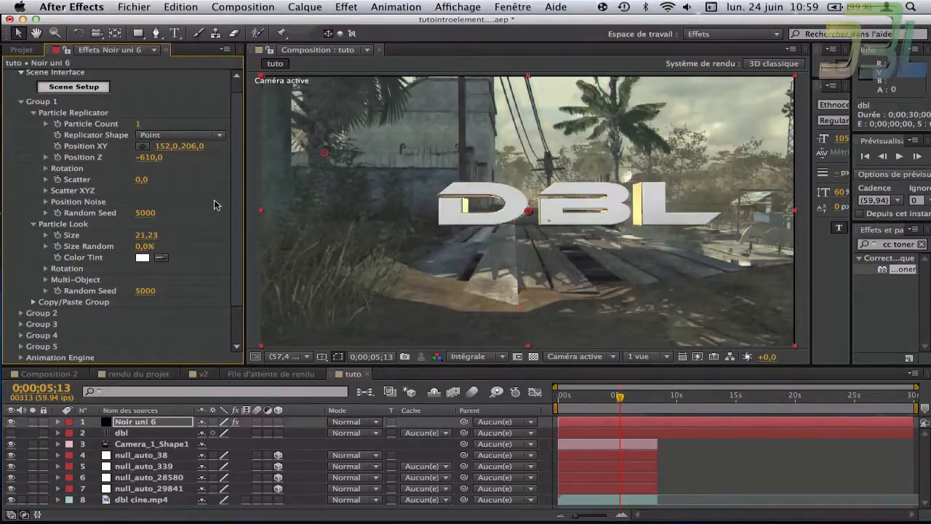
Play the composition from 0;00;04;25 for about a second to check how the text follows the footage.
{"action": "left_click", "coordinate": [610, 398]}
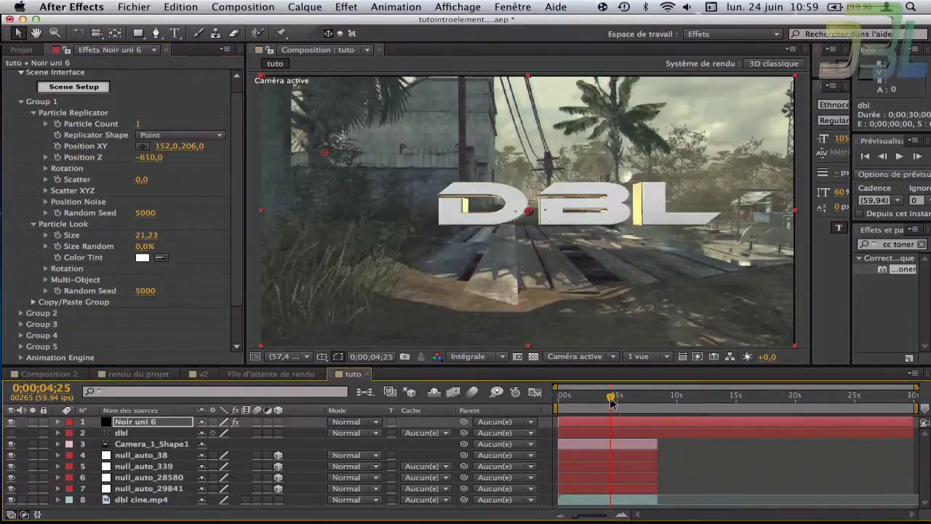
{"action": "key", "text": "space"}
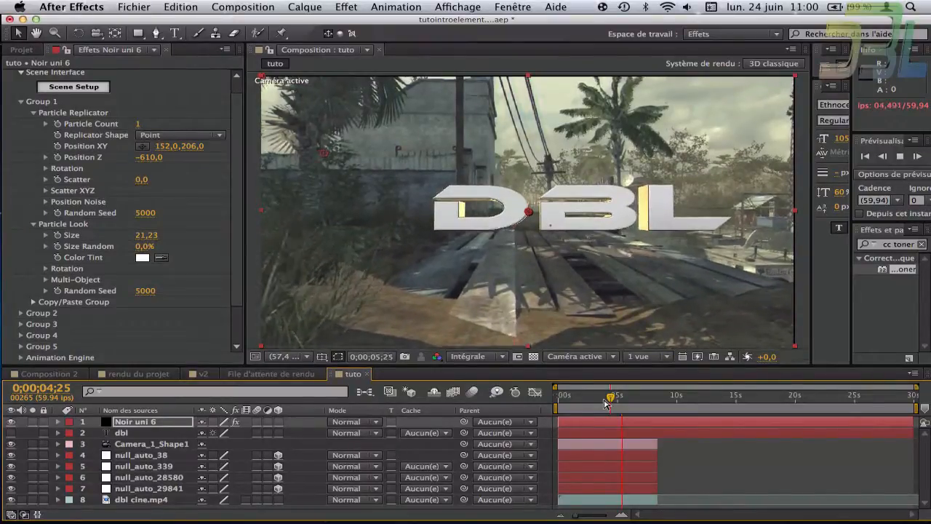
{"action": "key", "text": "space"}
Lower the DBL text towards the planks by setting Group 1's Position XY to 69, 337.
{"action": "left_click_drag", "start_coordinate": [196, 147], "coordinate": [216, 142]}
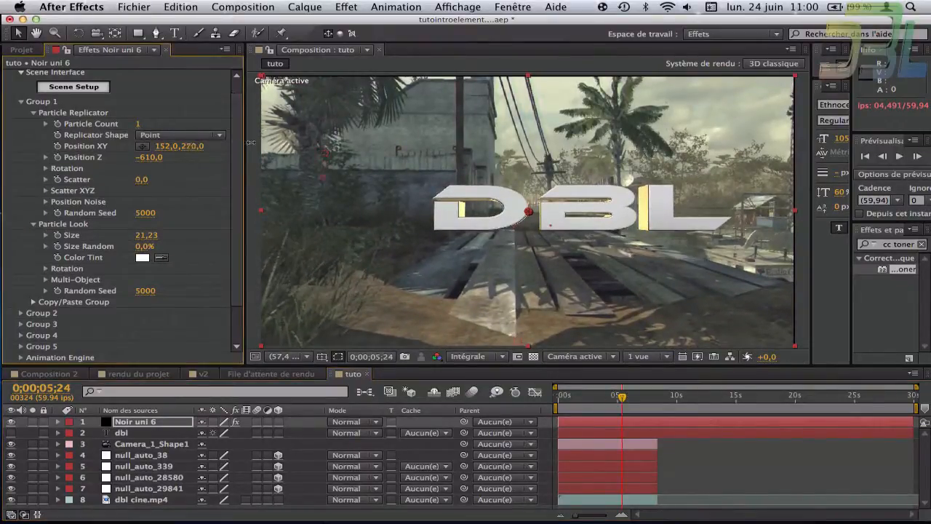
{"action": "left_click_drag", "start_coordinate": [292, 139], "coordinate": [292, 140]}
{"action": "left_click_drag", "start_coordinate": [167, 148], "coordinate": [110, 150]}
Play a short stretch of the footage, and raise the DBL text by setting its vertical position to -11.
{"action": "key", "text": "space"}
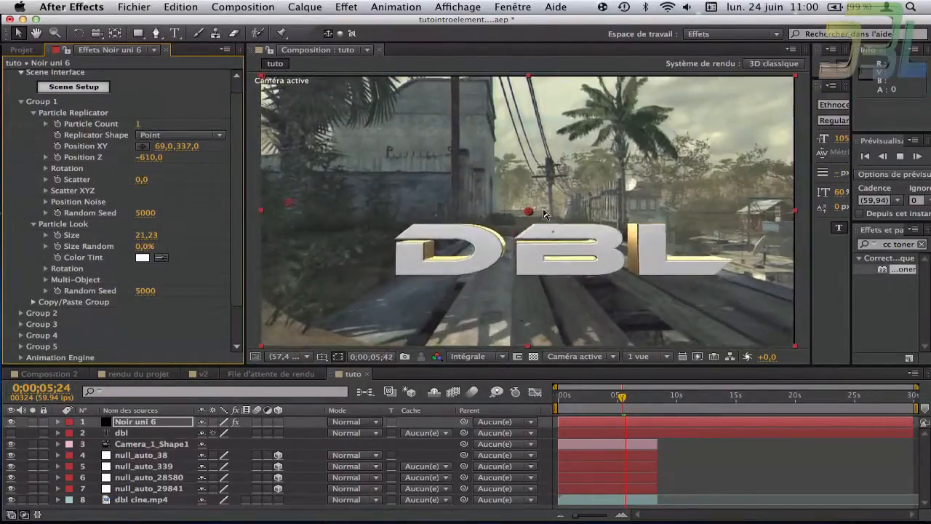
{"action": "key", "text": "space"}
{"action": "left_click_drag", "start_coordinate": [194, 152], "coordinate": [135, 156]}
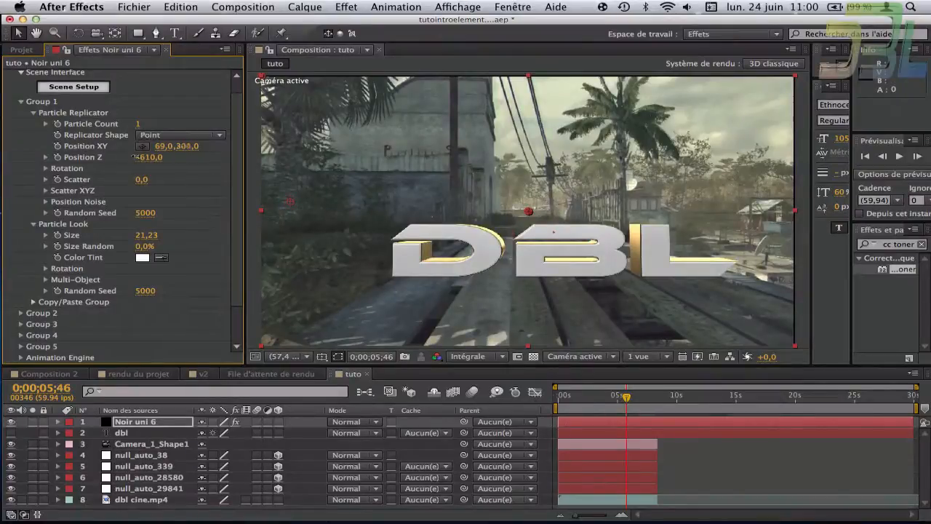
{"action": "left_click_drag", "start_coordinate": [191, 148], "coordinate": [136, 148]}
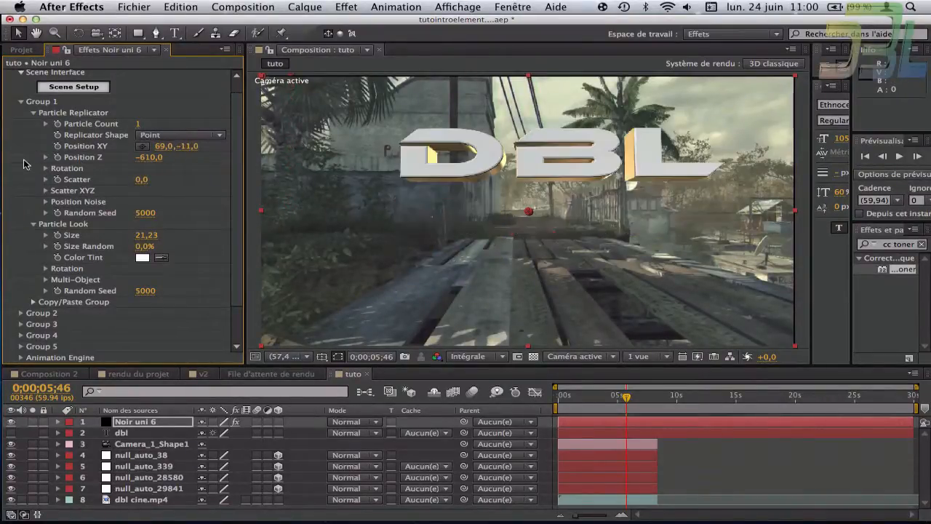
Play the footage on to 0;00;06;09, and set the DBL text's horizontal position to 62.
{"action": "key", "text": "space"}
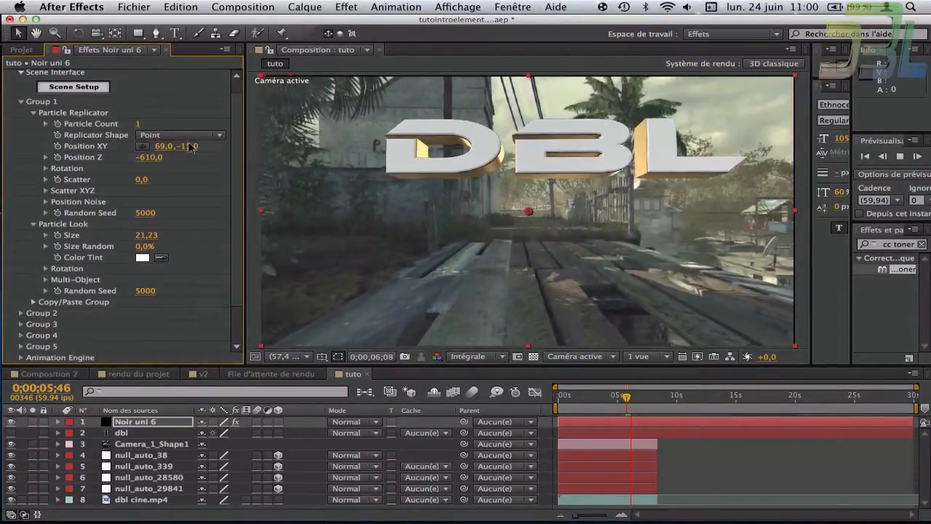
{"action": "key", "text": "space"}
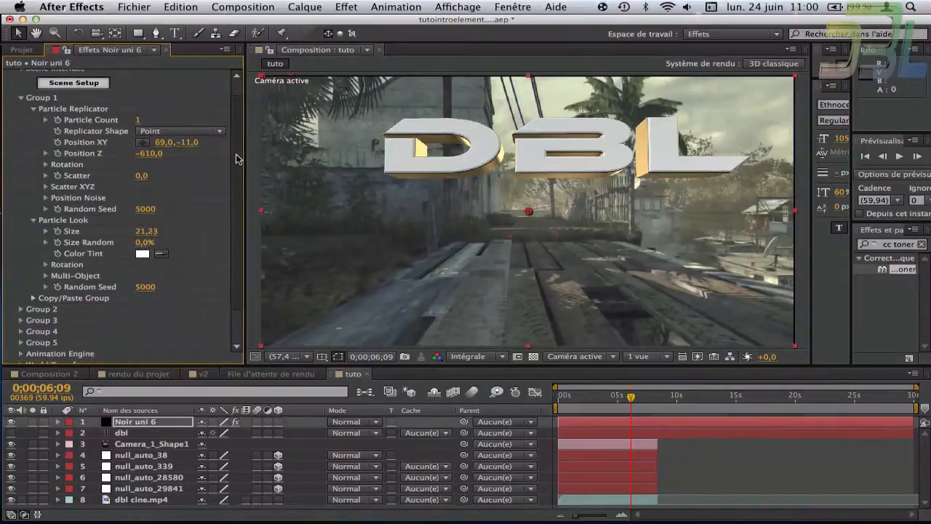
{"action": "scroll", "coordinate": [162, 151], "scroll_direction": "up", "scroll_amount": 1}
{"action": "left_click_drag", "start_coordinate": [170, 148], "coordinate": [154, 149]}
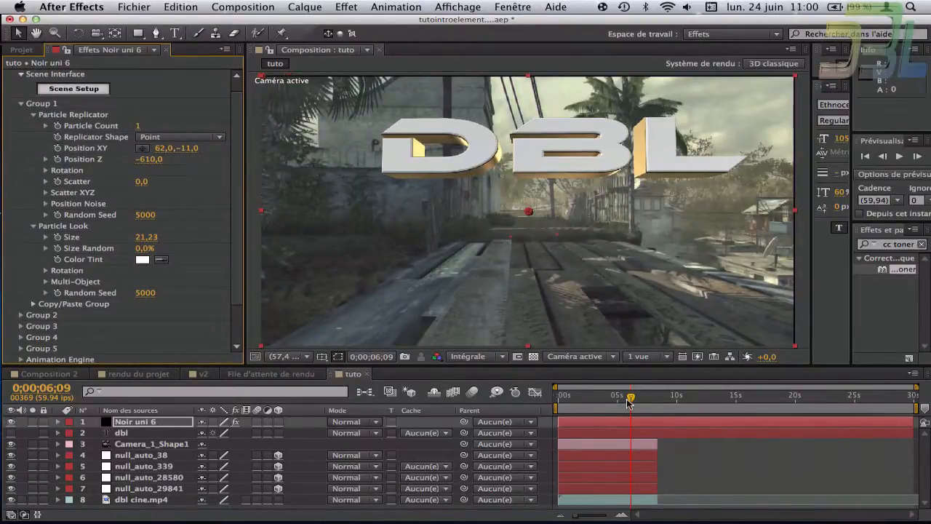
Return to 0;00;03;56 on the timeline and set Group 1's Position Z to -840.
{"action": "left_click_drag", "start_coordinate": [629, 401], "coordinate": [605, 398]}
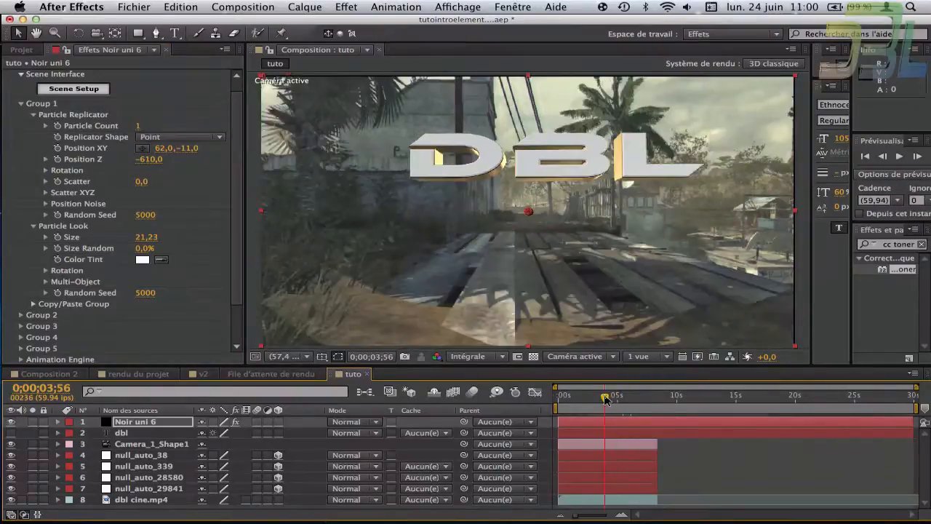
{"action": "left_click_drag", "start_coordinate": [156, 159], "coordinate": [125, 169]}
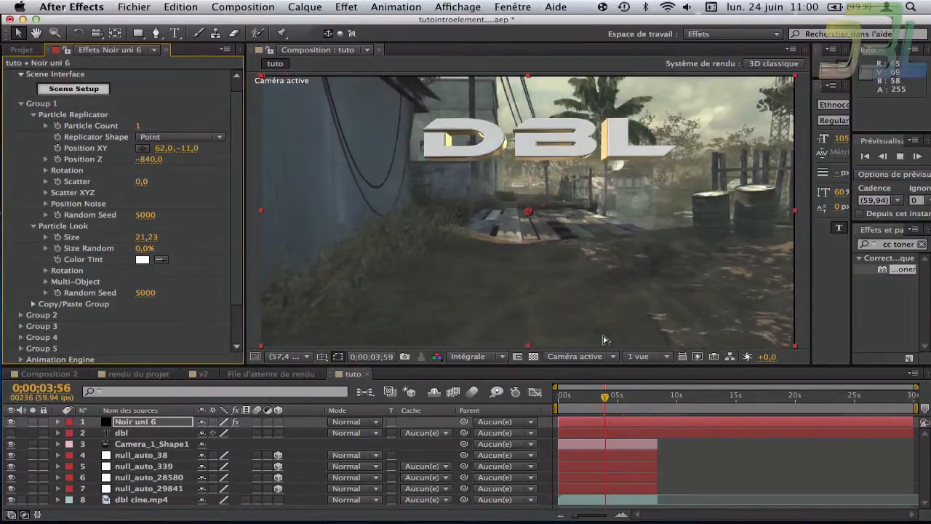
Move to 0;00;05;20 on the timeline and set Group 1's Position Z to -910.
{"action": "left_click", "coordinate": [620, 399]}
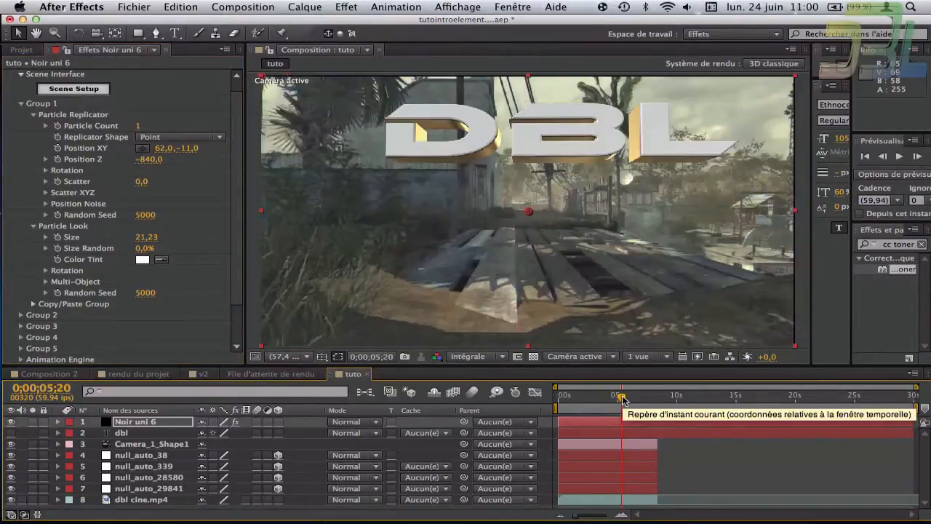
{"action": "left_click_drag", "start_coordinate": [140, 159], "coordinate": [99, 168]}
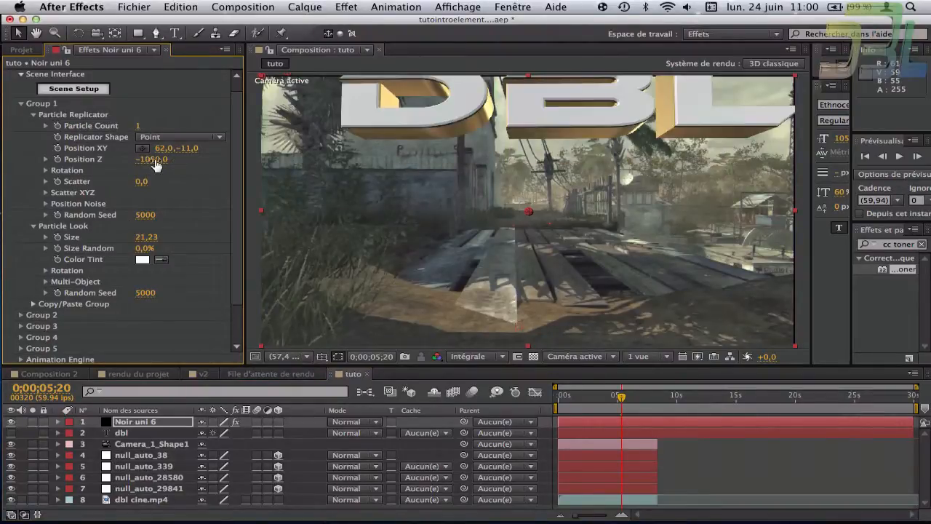
{"action": "left_click_drag", "start_coordinate": [164, 164], "coordinate": [168, 162]}
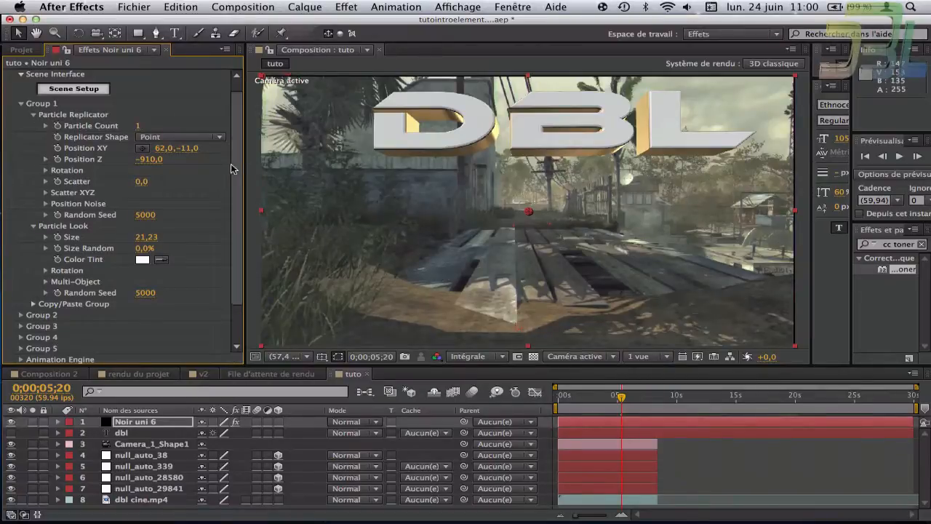
Add the plane model from the Primitives to the Element scene in group 2 and accept the scene.
{"action": "scroll", "coordinate": [234, 90], "scroll_direction": "up", "scroll_amount": 1}
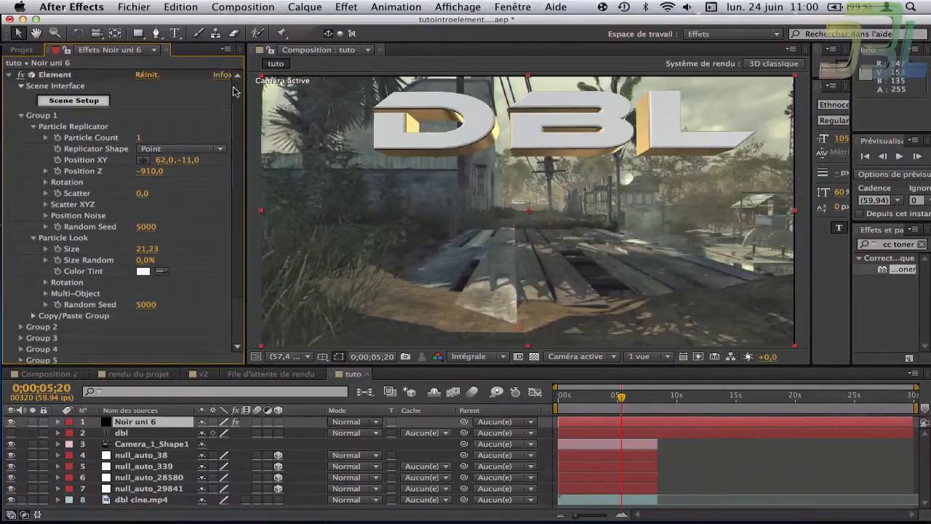
{"action": "left_click", "coordinate": [75, 101]}
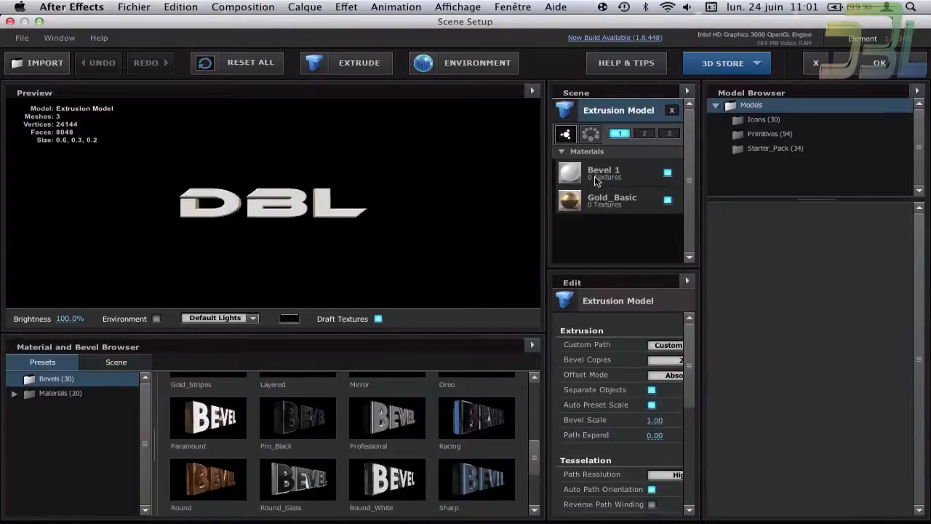
{"action": "left_click", "coordinate": [755, 133]}
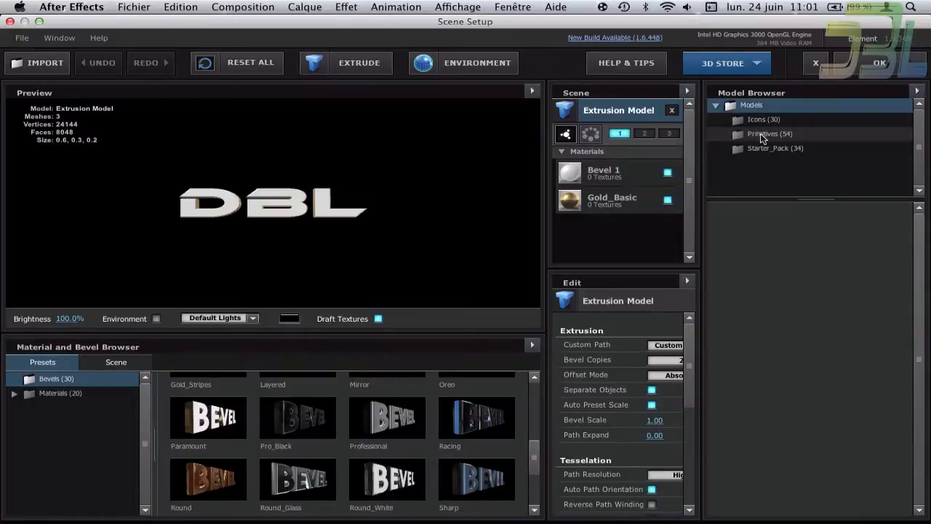
{"action": "scroll", "coordinate": [804, 314], "scroll_direction": "down", "scroll_amount": 1}
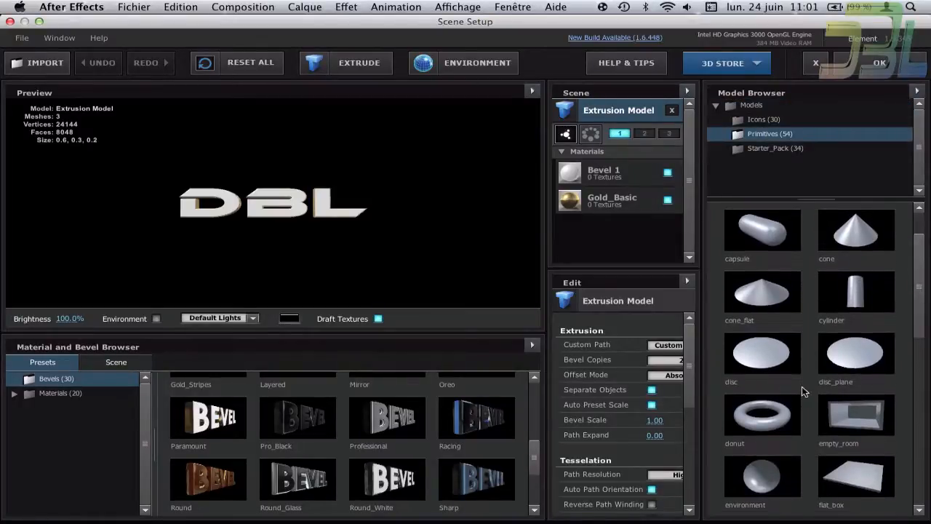
{"action": "scroll", "coordinate": [799, 392], "scroll_direction": "down", "scroll_amount": 1}
{"action": "scroll", "coordinate": [798, 403], "scroll_direction": "down", "scroll_amount": 1}
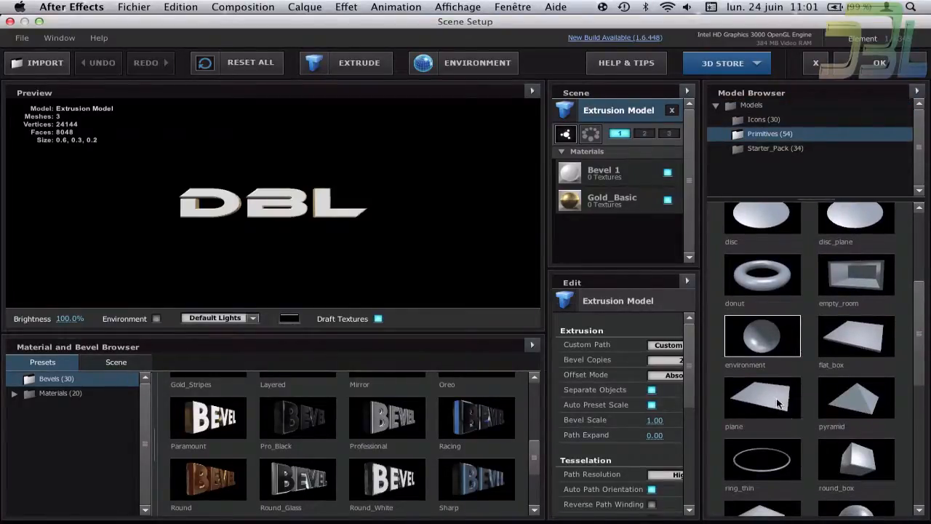
{"action": "double_click", "coordinate": [778, 404]}
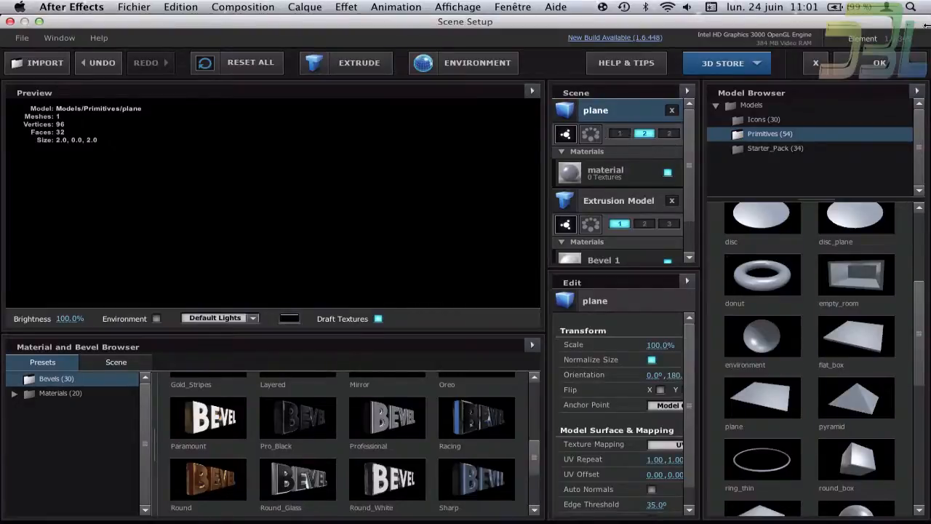
{"action": "left_click", "coordinate": [881, 62]}
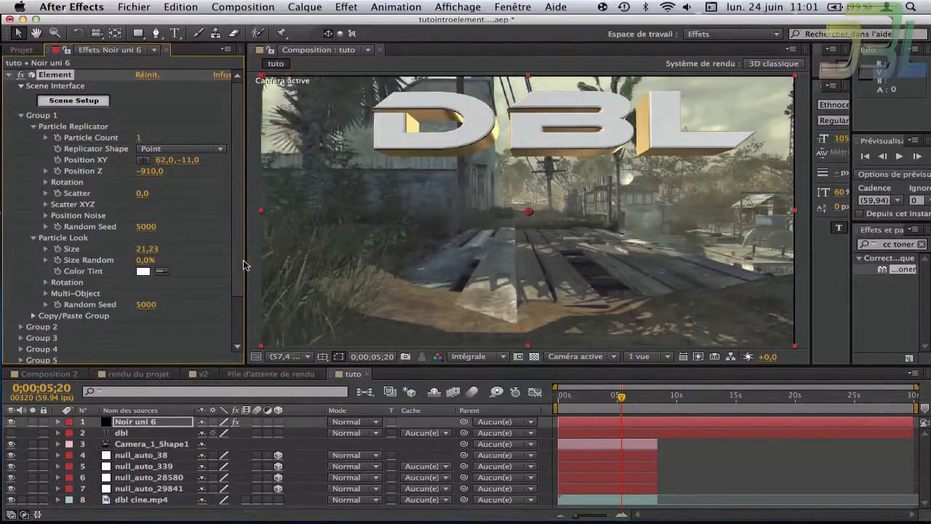
Copy Group 1's settings into Group 2 and expand Group 2's Particle Look and Particle Replicator settings.
{"action": "scroll", "coordinate": [245, 301], "scroll_direction": "down", "scroll_amount": 3}
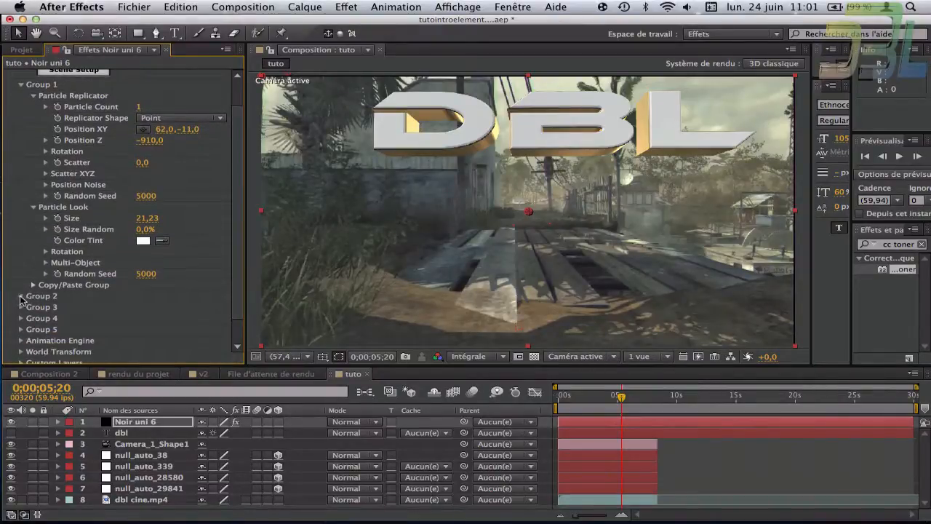
{"action": "left_click", "coordinate": [21, 296]}
{"action": "left_click", "coordinate": [32, 285]}
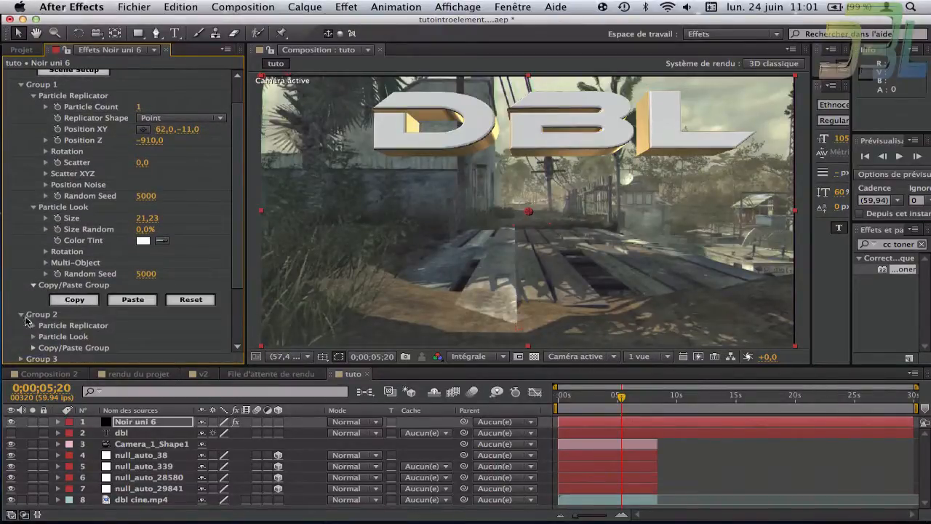
{"action": "left_click", "coordinate": [33, 348]}
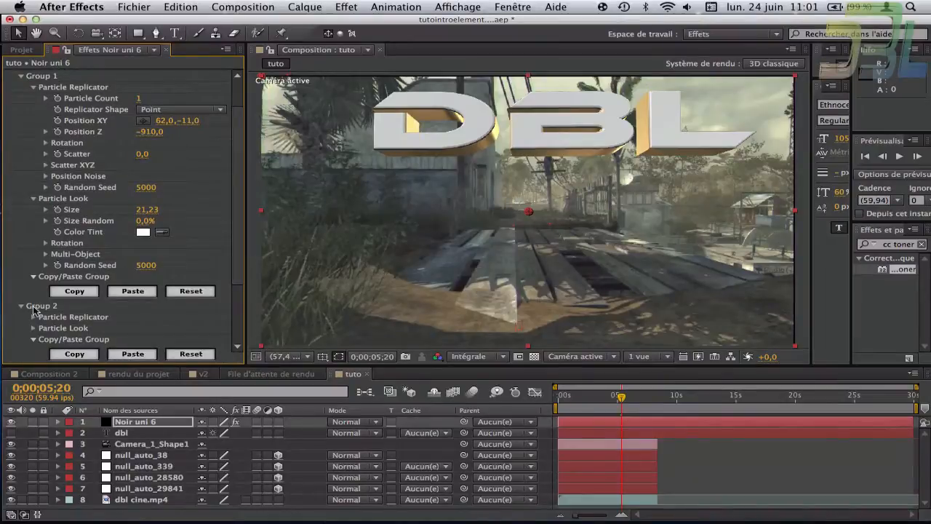
{"action": "left_click", "coordinate": [32, 328]}
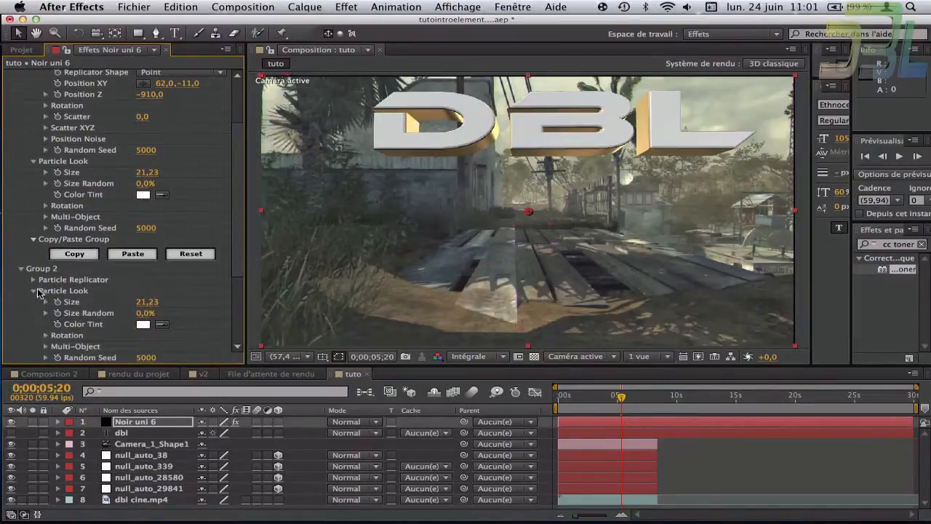
{"action": "left_click", "coordinate": [34, 279]}
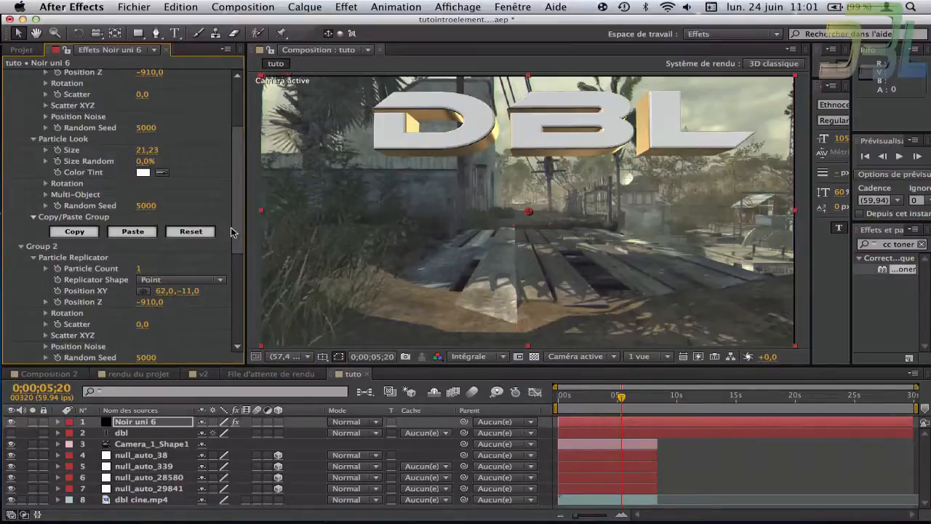
Set Group 2's Particle Replicator X rotation to 22° and its vertical position to 100.
{"action": "scroll", "coordinate": [219, 251], "scroll_direction": "down", "scroll_amount": 3}
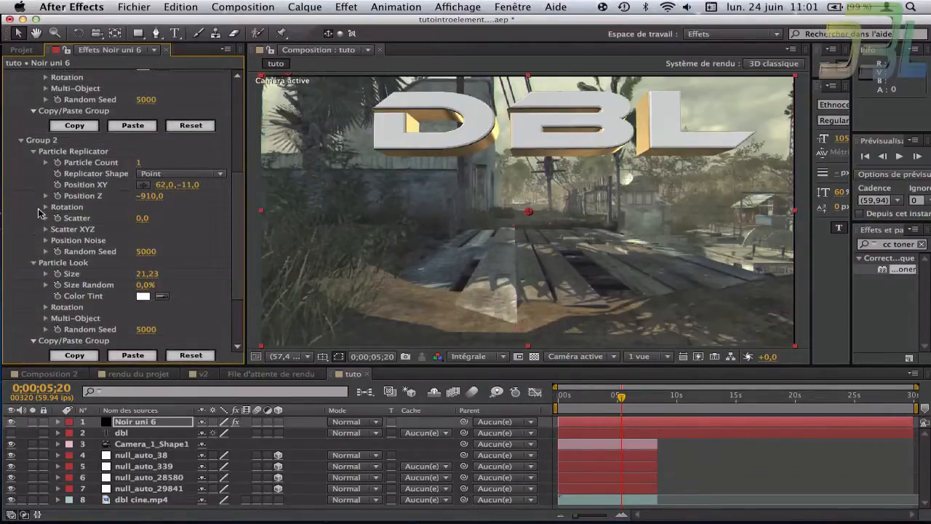
{"action": "left_click", "coordinate": [47, 207]}
{"action": "left_click", "coordinate": [166, 218]}
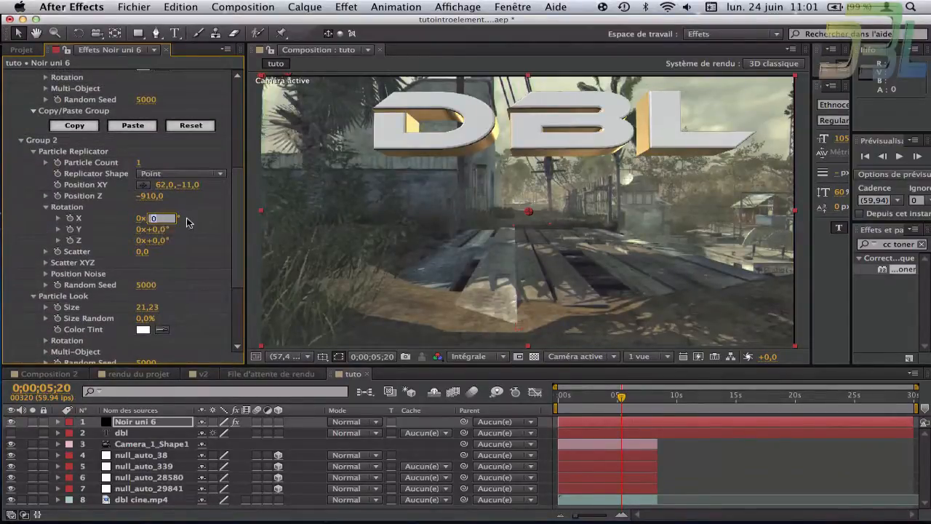
{"action": "type", "text": "2"}
{"action": "key", "text": "Return"}
{"action": "left_click", "coordinate": [160, 221]}
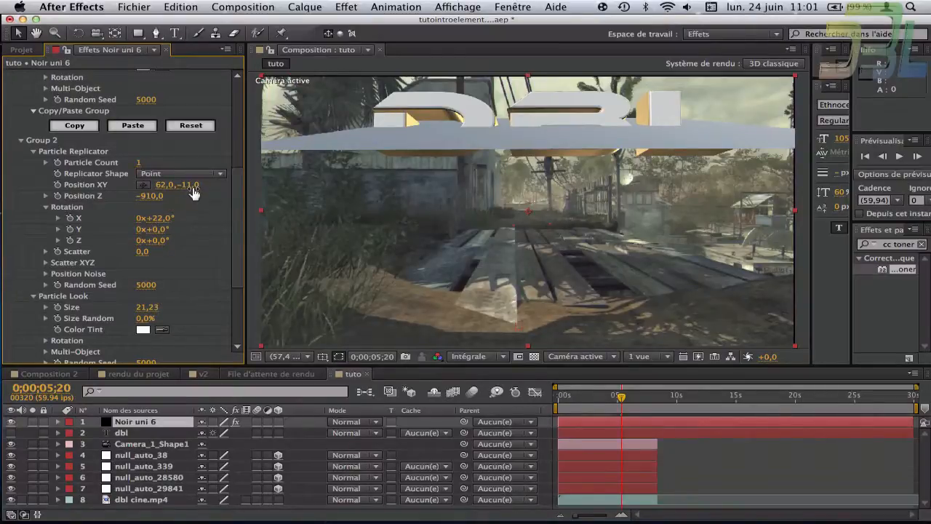
{"action": "left_click_drag", "start_coordinate": [188, 185], "coordinate": [248, 200]}
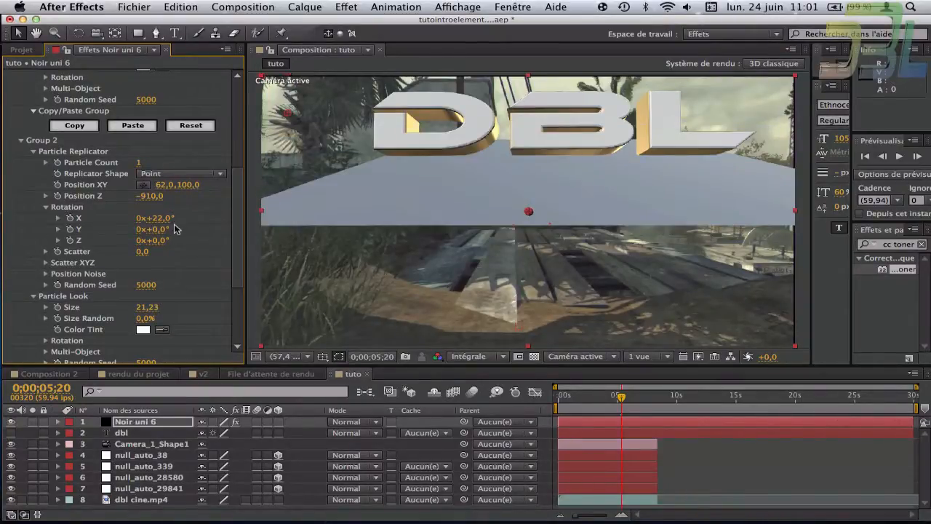
Reset the X rotation of Group 2's Particle Replicator to 0°.
{"action": "left_click", "coordinate": [158, 217]}
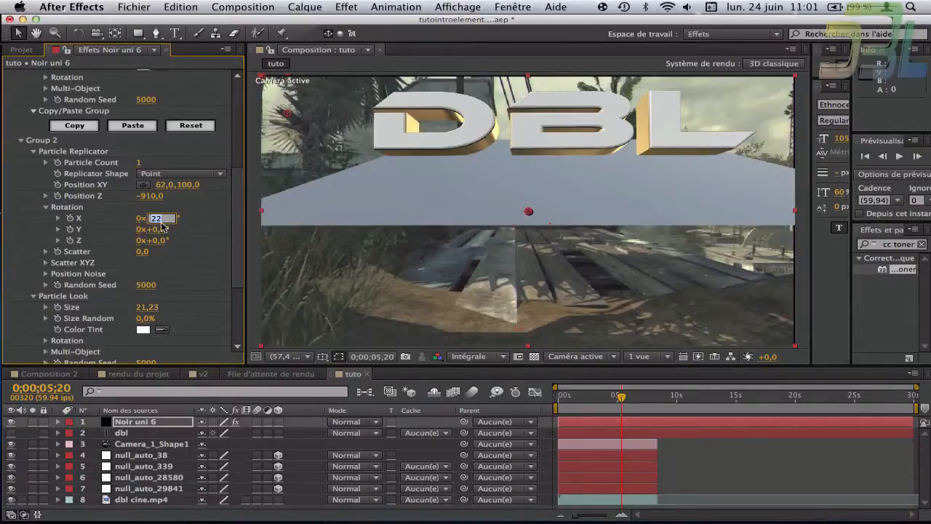
{"action": "type", "text": "0"}
{"action": "key", "text": "Return"}
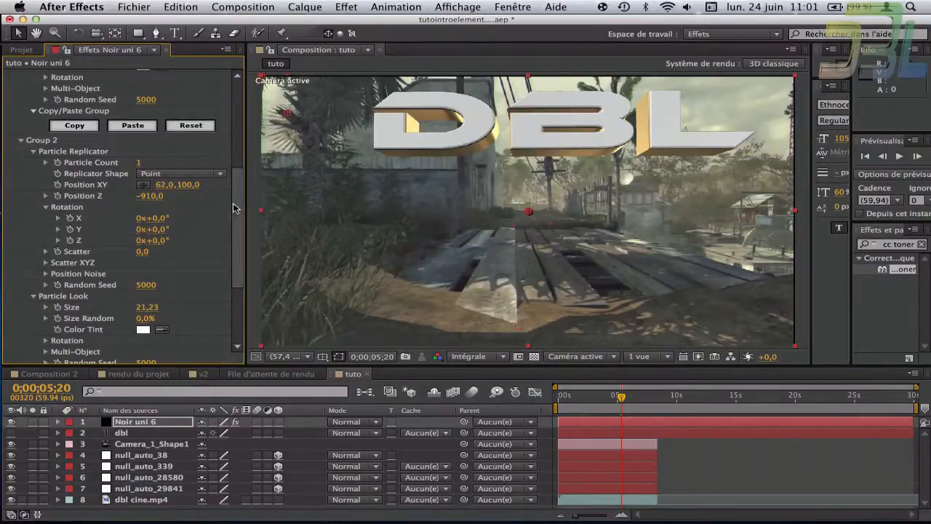
Enable Matte Shadow on the plane's material in the Element scene setup and accept the scene.
{"action": "left_click_drag", "start_coordinate": [238, 192], "coordinate": [244, 119]}
{"action": "scroll", "coordinate": [183, 106], "scroll_direction": "up", "scroll_amount": 3}
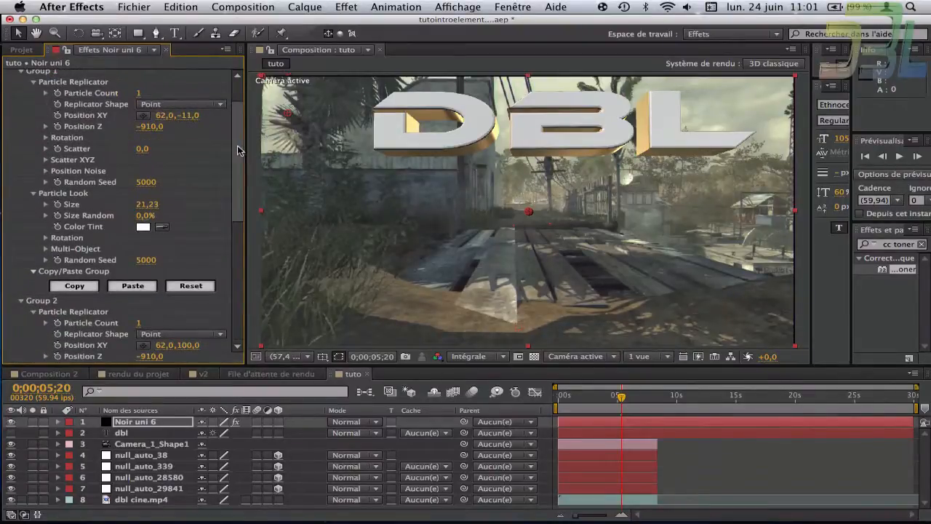
{"action": "left_click", "coordinate": [98, 99]}
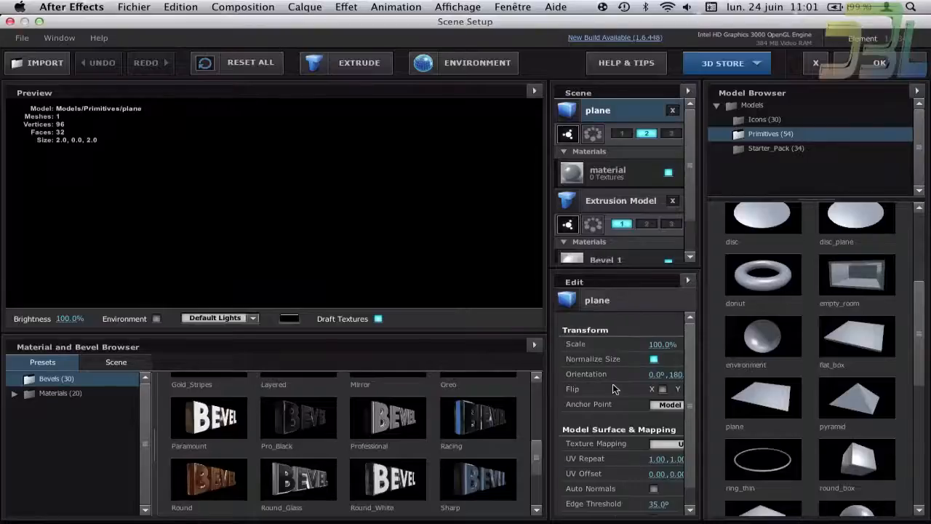
{"action": "left_click", "coordinate": [601, 168]}
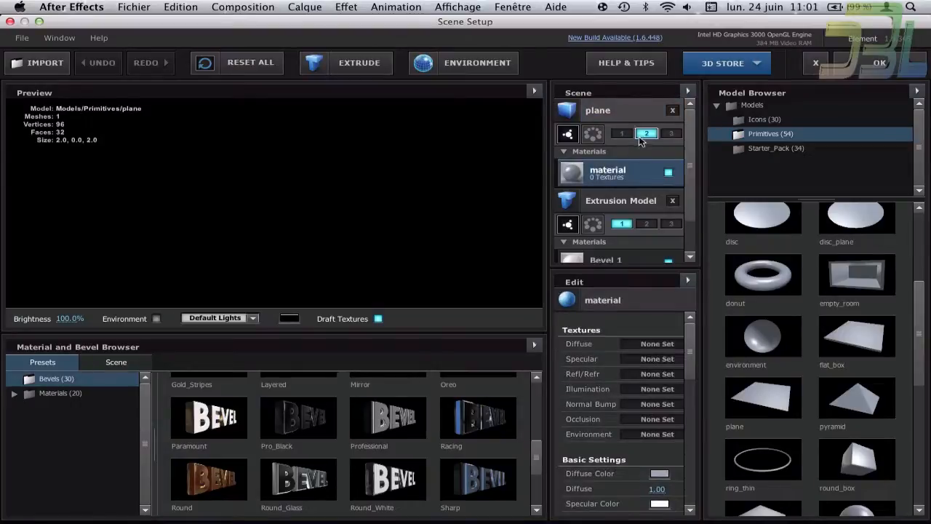
{"action": "left_click_drag", "start_coordinate": [692, 369], "coordinate": [703, 511]}
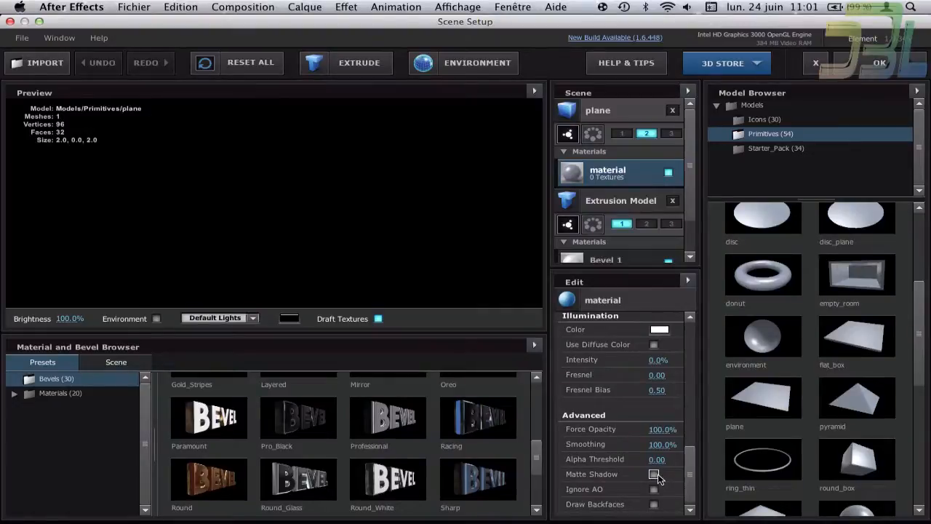
{"action": "left_click", "coordinate": [654, 475]}
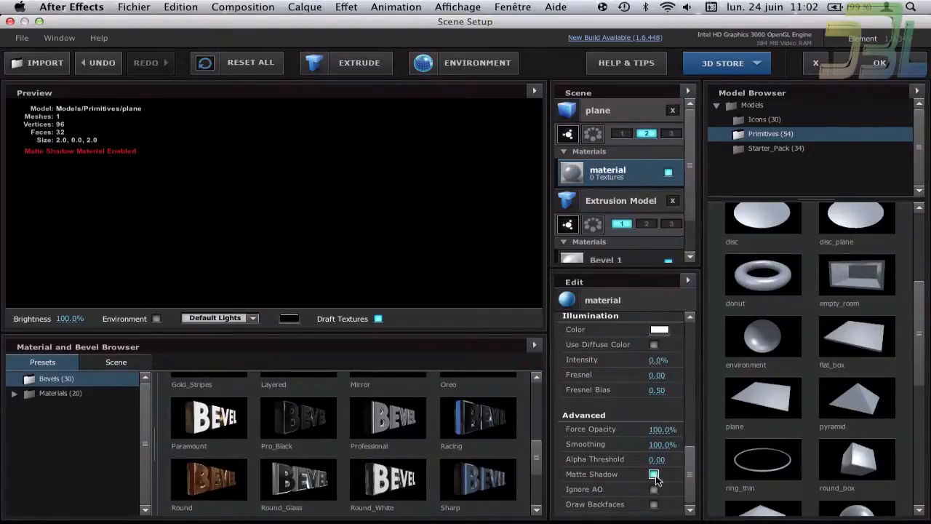
{"action": "left_click_drag", "start_coordinate": [692, 474], "coordinate": [693, 416]}
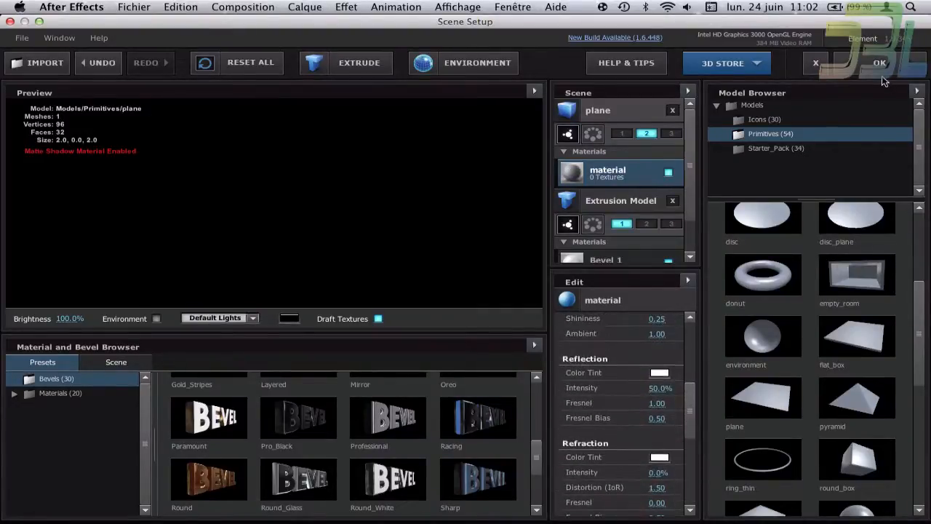
{"action": "left_click", "coordinate": [879, 62]}
Examine the Ambient Occlusion (SSAO) options in Element's Render Settings.
{"action": "left_click_drag", "start_coordinate": [241, 192], "coordinate": [244, 328]}
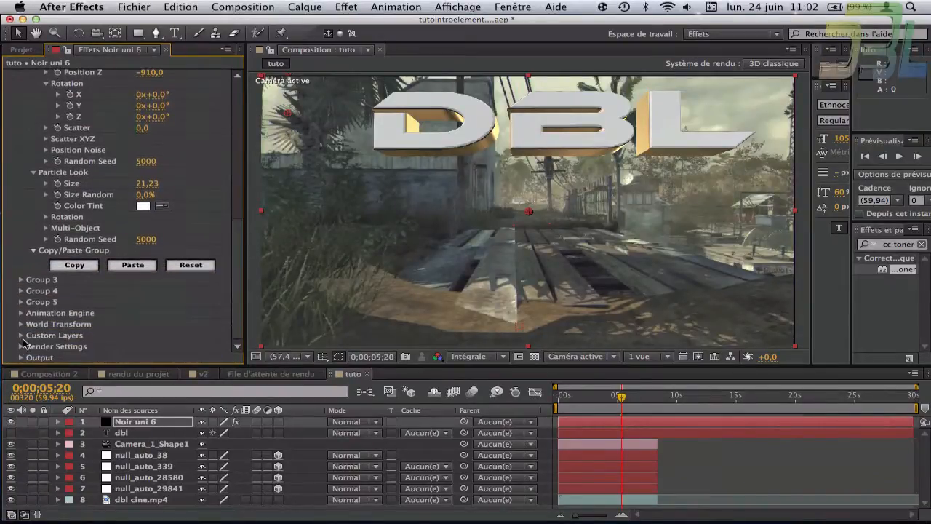
{"action": "left_click", "coordinate": [22, 347]}
{"action": "scroll", "coordinate": [26, 346], "scroll_direction": "down", "scroll_amount": 5}
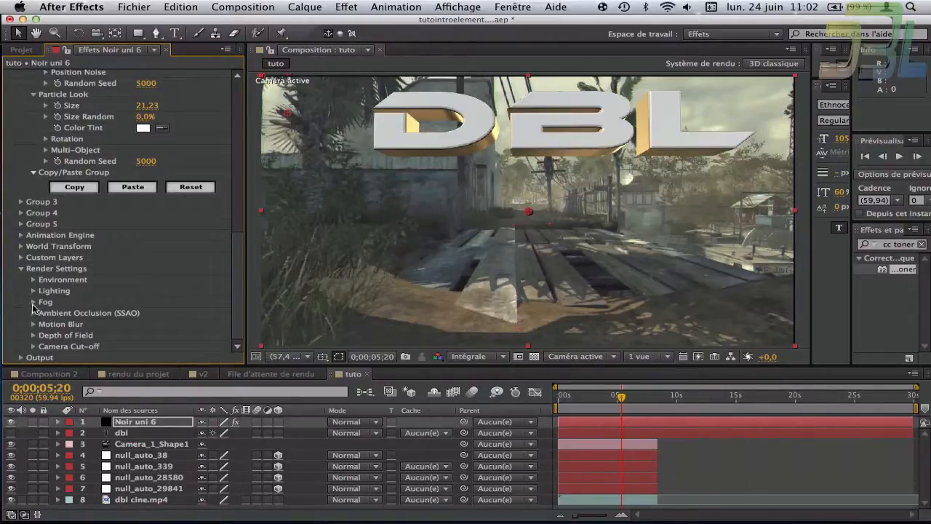
{"action": "left_click", "coordinate": [33, 313]}
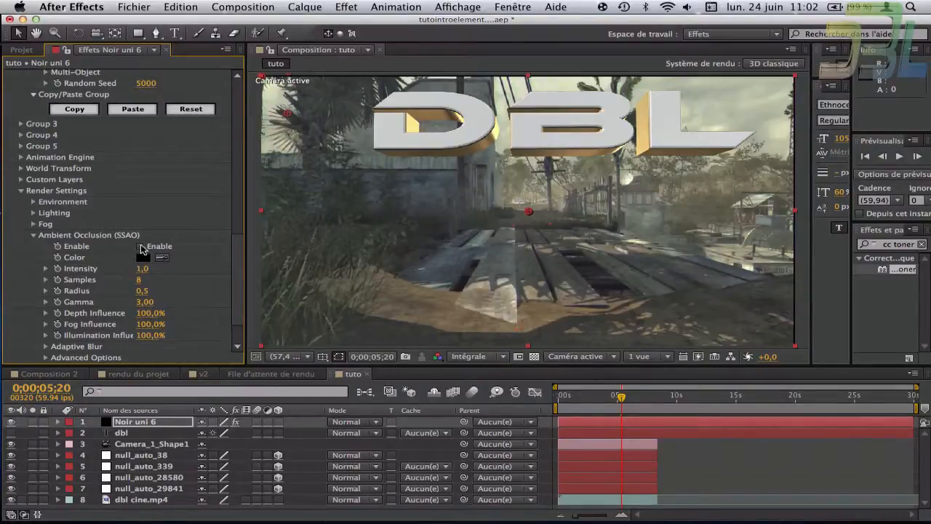
Remove the plane model from the Element scene, accept the scene and return to the Group 2 settings.
{"action": "scroll", "coordinate": [237, 215], "scroll_direction": "up", "scroll_amount": 6}
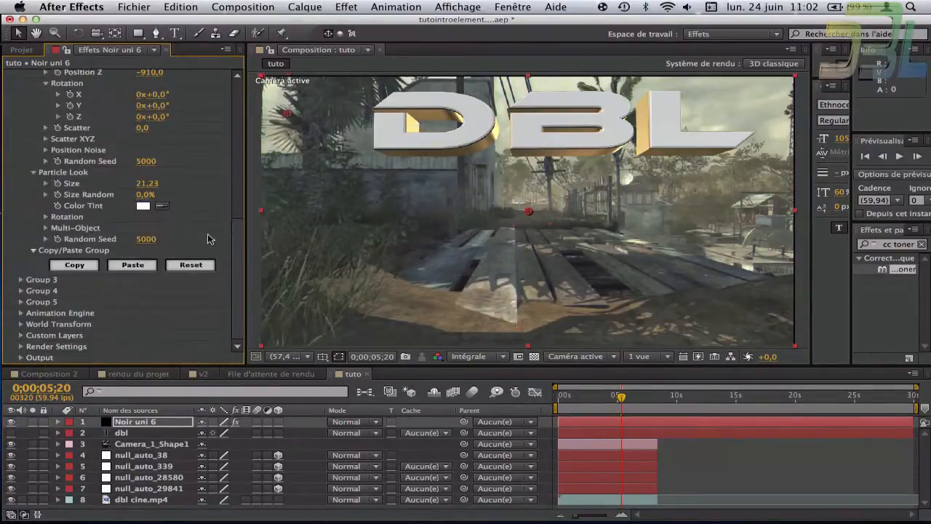
{"action": "left_click_drag", "start_coordinate": [235, 215], "coordinate": [229, 77]}
{"action": "left_click", "coordinate": [75, 102]}
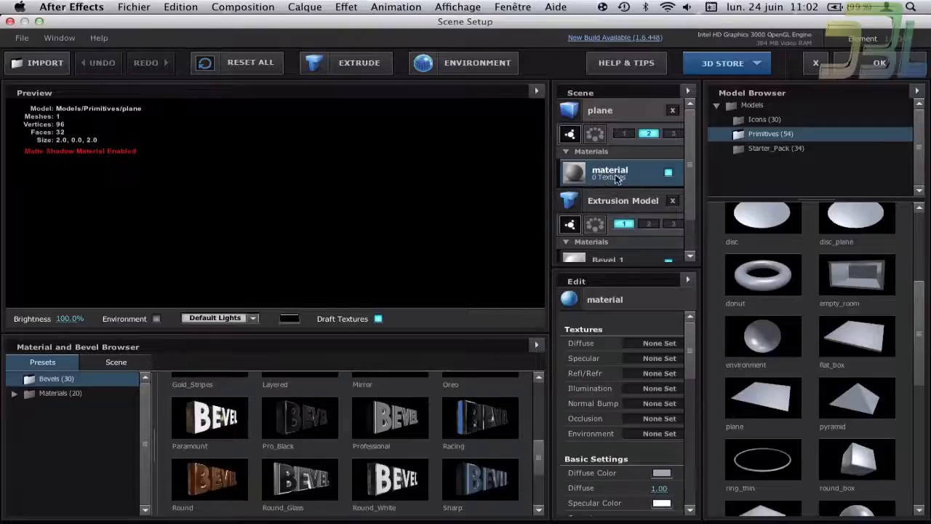
{"action": "left_click", "coordinate": [657, 131]}
{"action": "left_click", "coordinate": [672, 109]}
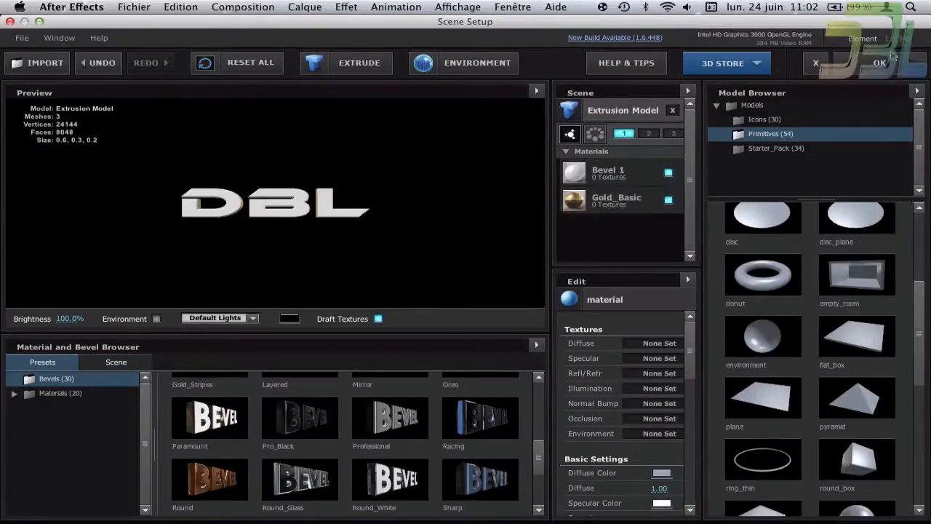
{"action": "left_click", "coordinate": [879, 62]}
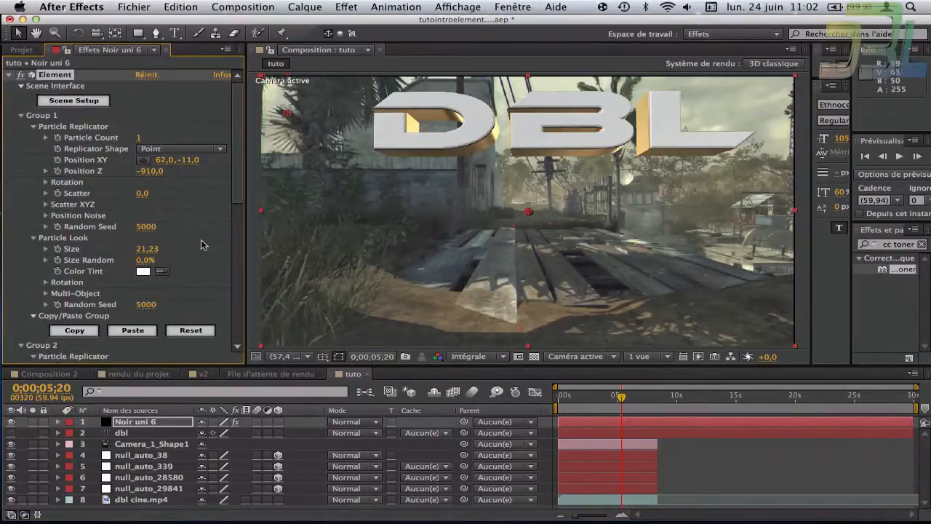
{"action": "scroll", "coordinate": [233, 174], "scroll_direction": "down", "scroll_amount": 5}
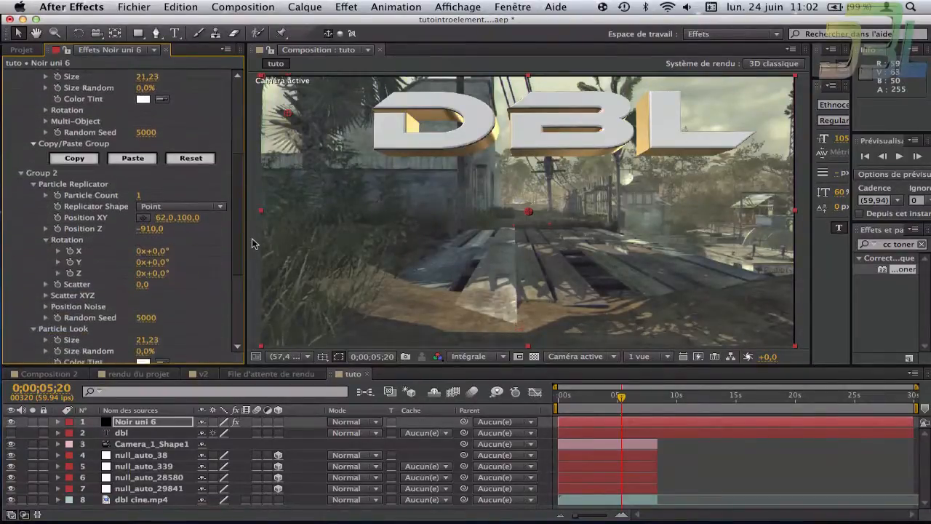
Set the environment Override Layer in Element's Render Settings to the dbl cine.mp4 footage.
{"action": "left_click", "coordinate": [21, 170]}
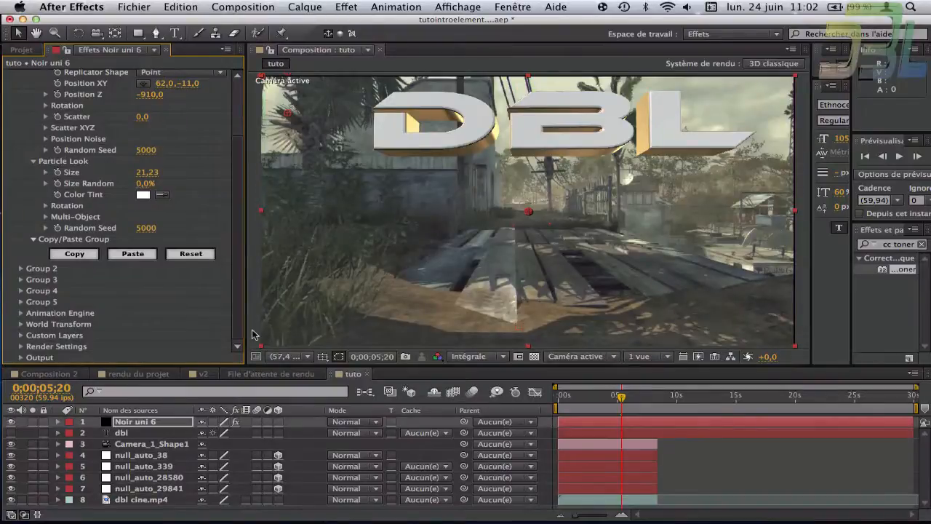
{"action": "left_click", "coordinate": [21, 335]}
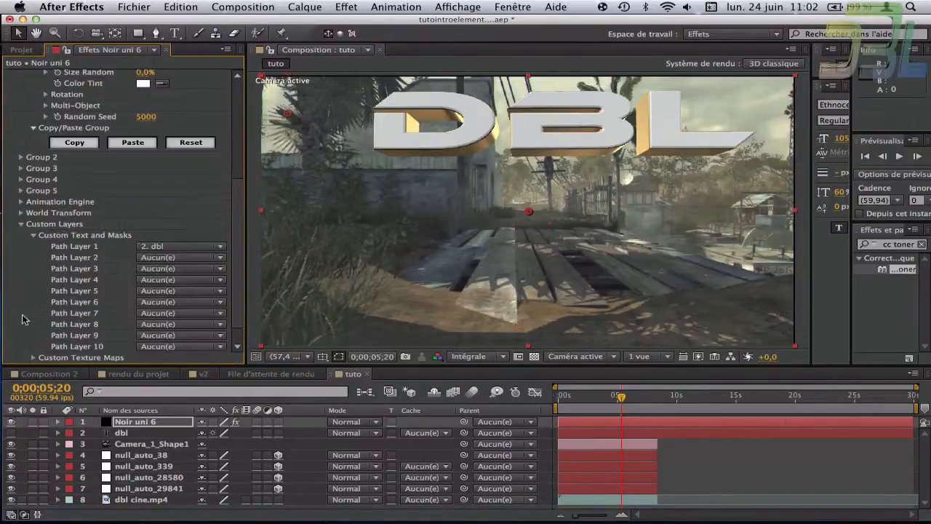
{"action": "left_click", "coordinate": [22, 224]}
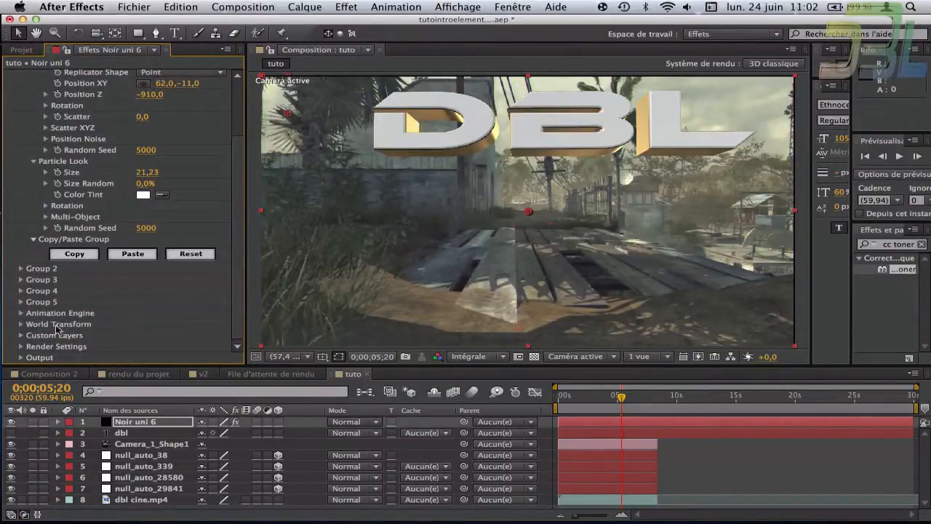
{"action": "left_click", "coordinate": [21, 347]}
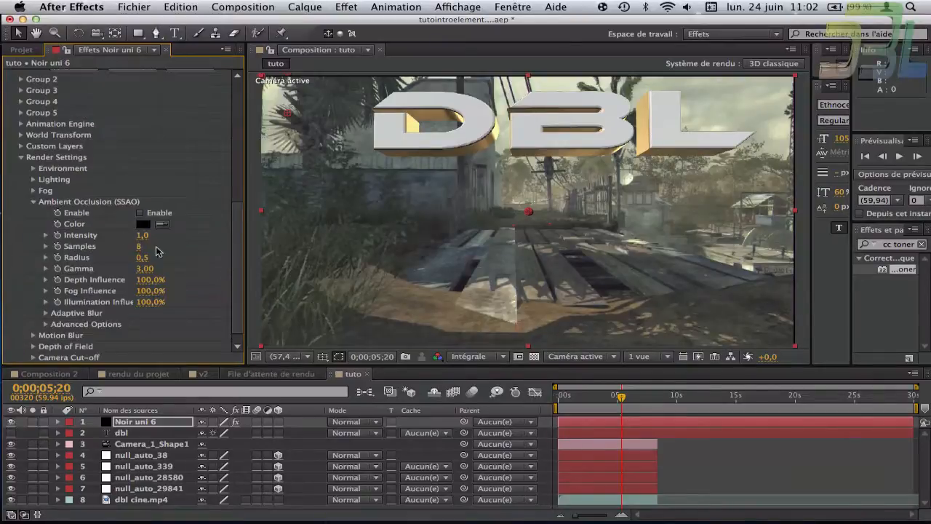
{"action": "left_click", "coordinate": [35, 206]}
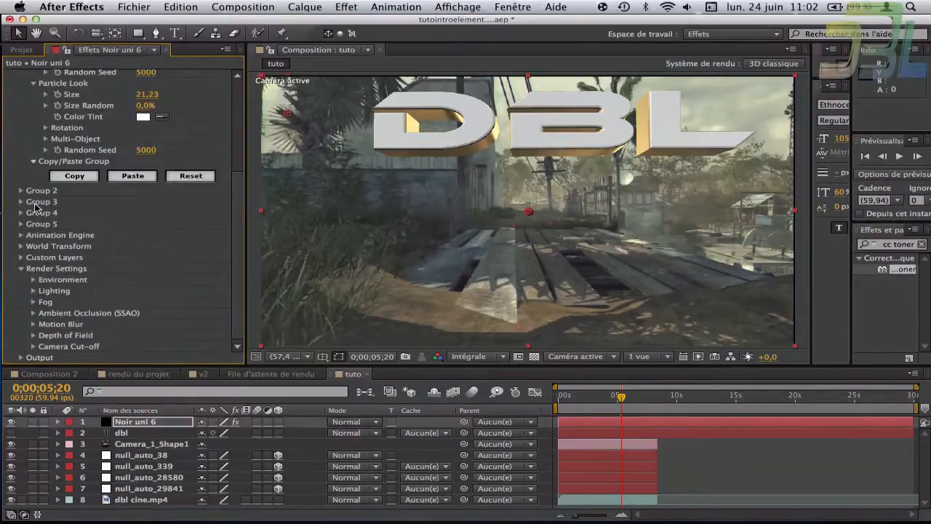
{"action": "left_click", "coordinate": [33, 280]}
{"action": "left_click", "coordinate": [33, 280]}
{"action": "left_click", "coordinate": [33, 280]}
{"action": "left_click", "coordinate": [180, 291]}
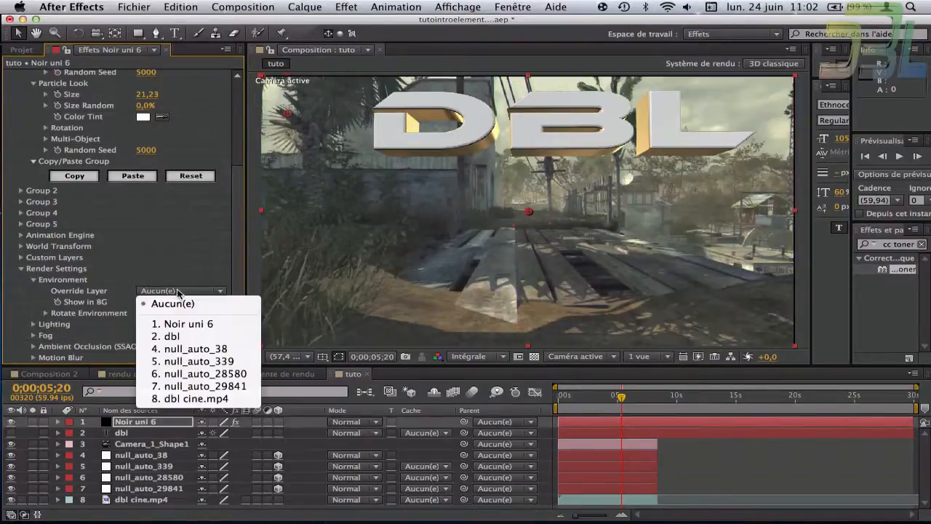
{"action": "left_click", "coordinate": [222, 399]}
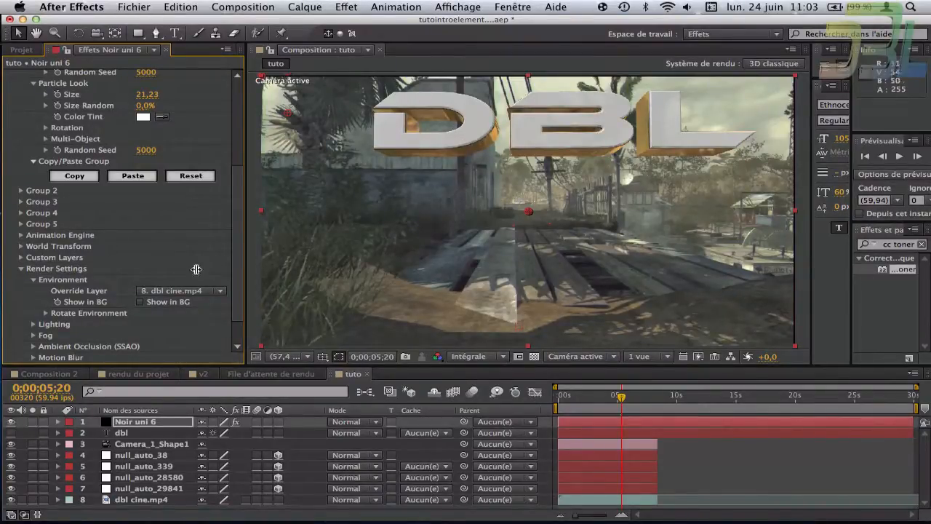
Switch the environment Override Layer to none and back to dbl cine.mp4 to compare the text's reflections.
{"action": "left_click", "coordinate": [157, 291]}
{"action": "left_click", "coordinate": [169, 303]}
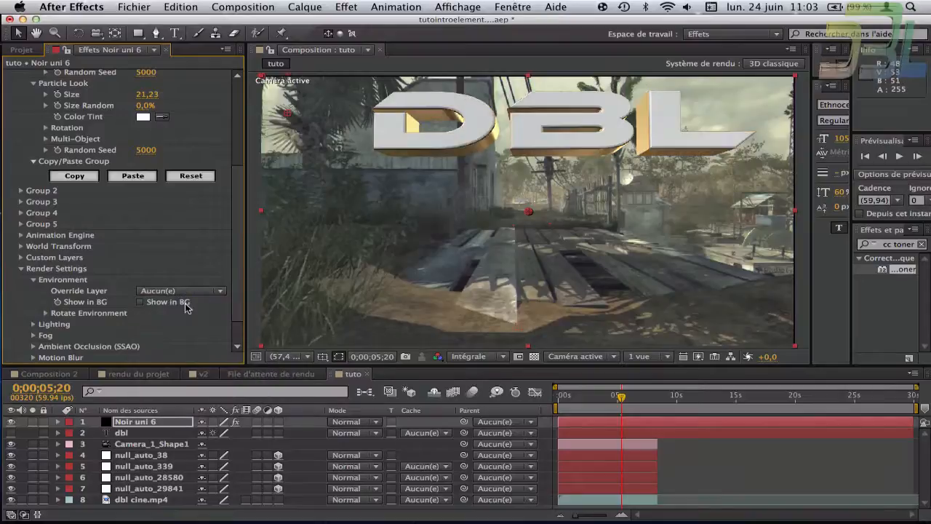
{"action": "left_click", "coordinate": [187, 292]}
{"action": "left_click", "coordinate": [195, 398]}
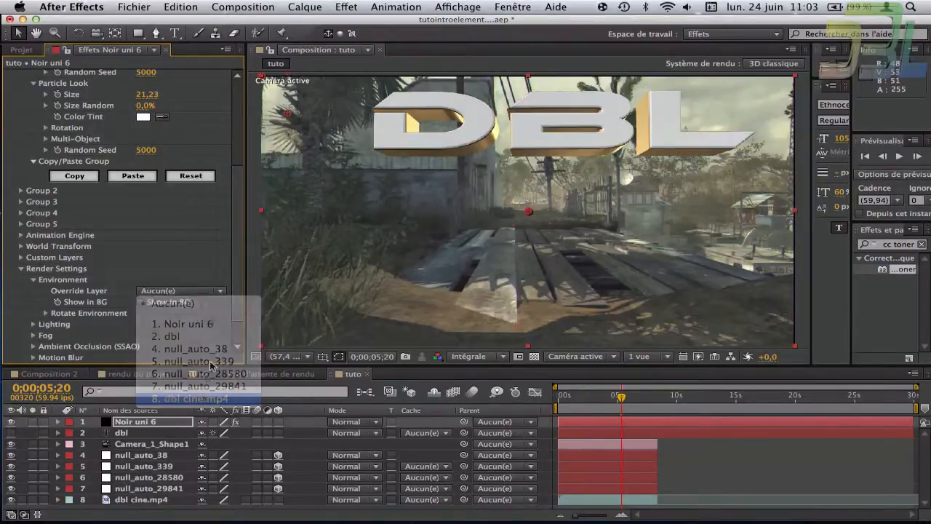
Rotate the environment to 45° on X, 66° on Y and 2° on Z.
{"action": "scroll", "coordinate": [227, 259], "scroll_direction": "down", "scroll_amount": 3}
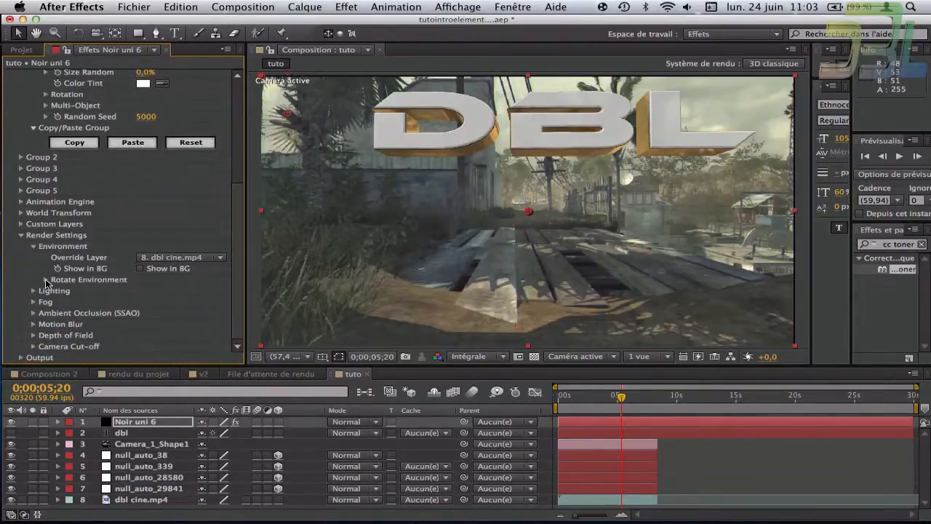
{"action": "left_click", "coordinate": [46, 280]}
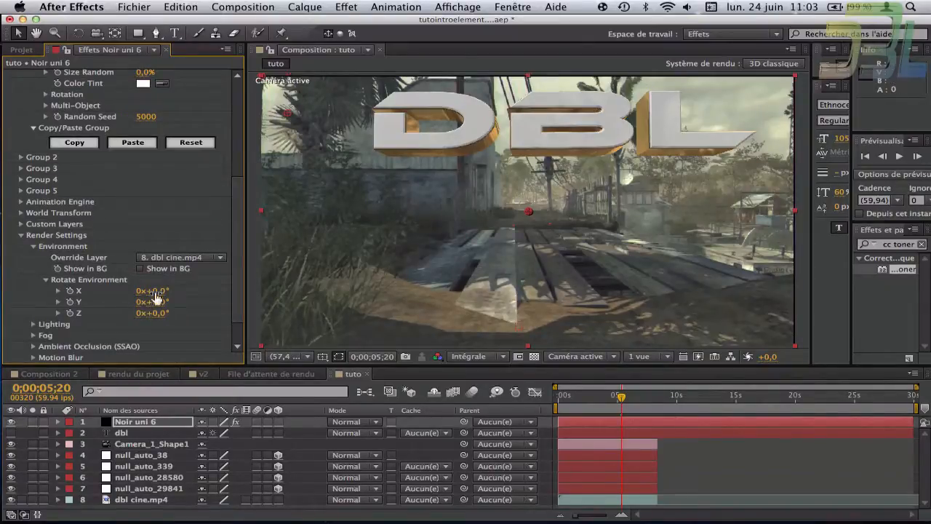
{"action": "left_click_drag", "start_coordinate": [155, 294], "coordinate": [173, 286]}
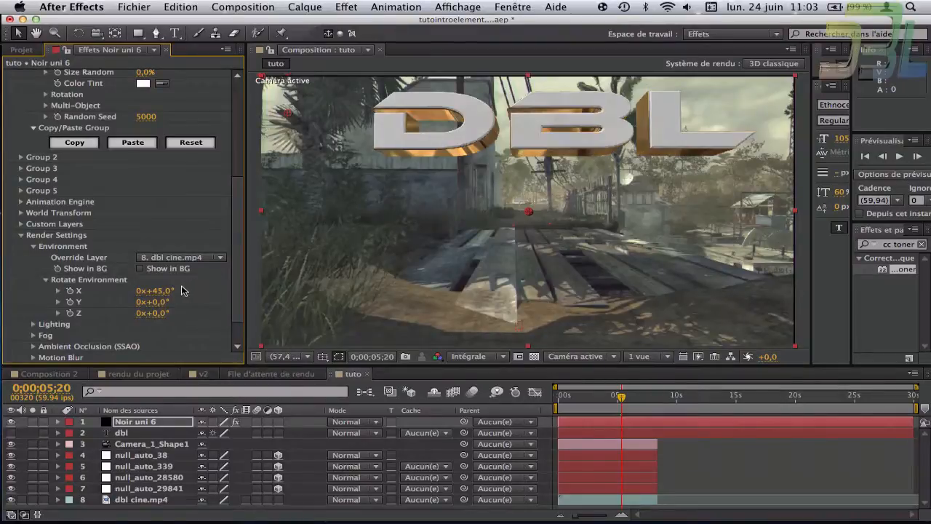
{"action": "left_click_drag", "start_coordinate": [156, 301], "coordinate": [193, 316]}
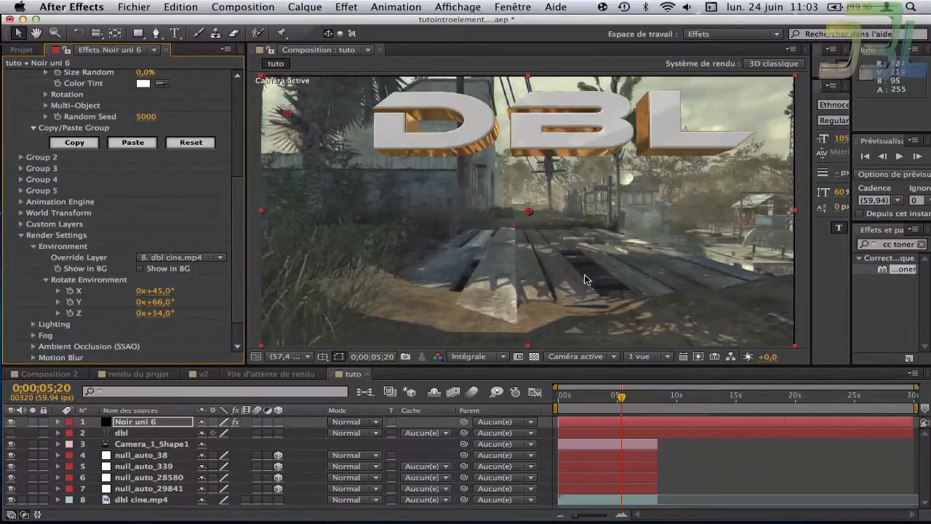
{"action": "mouse_move", "coordinate": [165, 314]}
{"action": "left_mouse_down"}
{"action": "mouse_move", "coordinate": [107, 323]}
{"action": "mouse_move", "coordinate": [181, 313]}
{"action": "left_mouse_up"}
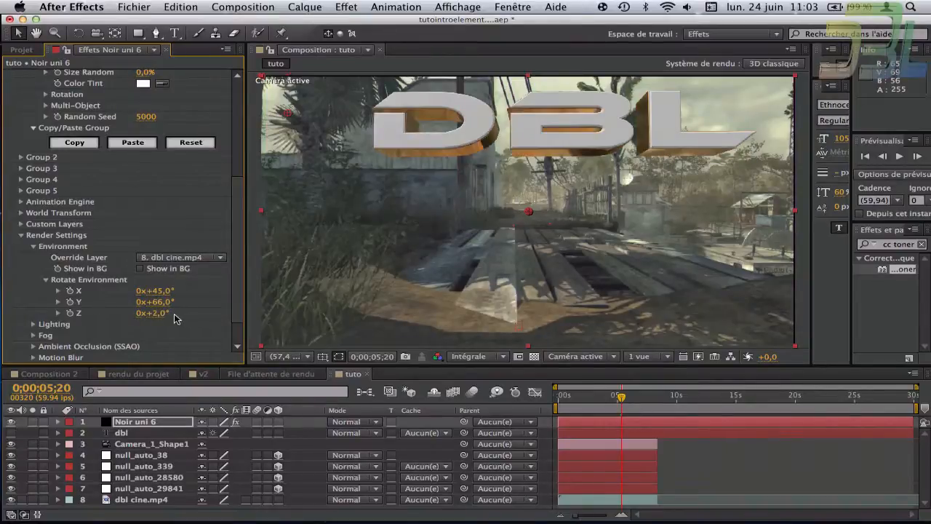
{"action": "left_click", "coordinate": [21, 235]}
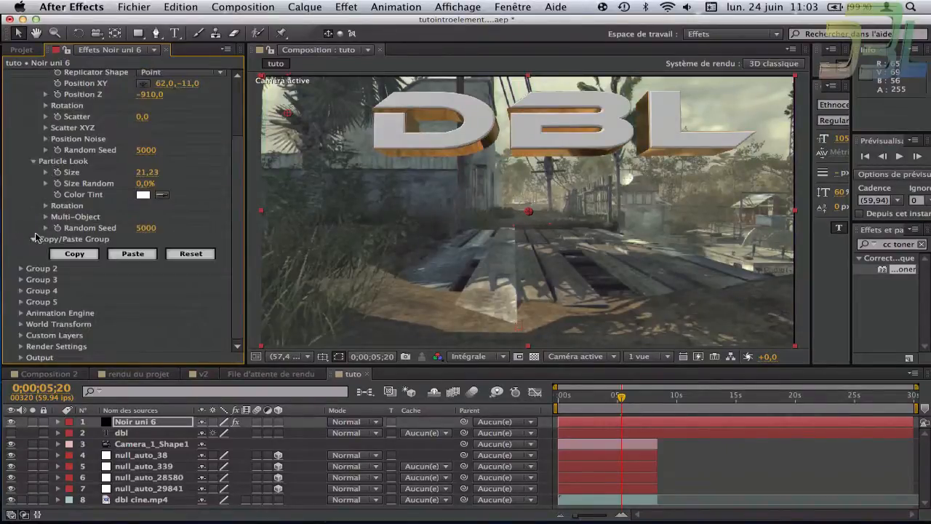
Raise the Gold_Basic material's reflection intensity to 333% in the Element scene setup.
{"action": "scroll", "coordinate": [145, 229], "scroll_direction": "up", "scroll_amount": 1}
{"action": "scroll", "coordinate": [145, 229], "scroll_direction": "up", "scroll_amount": 3}
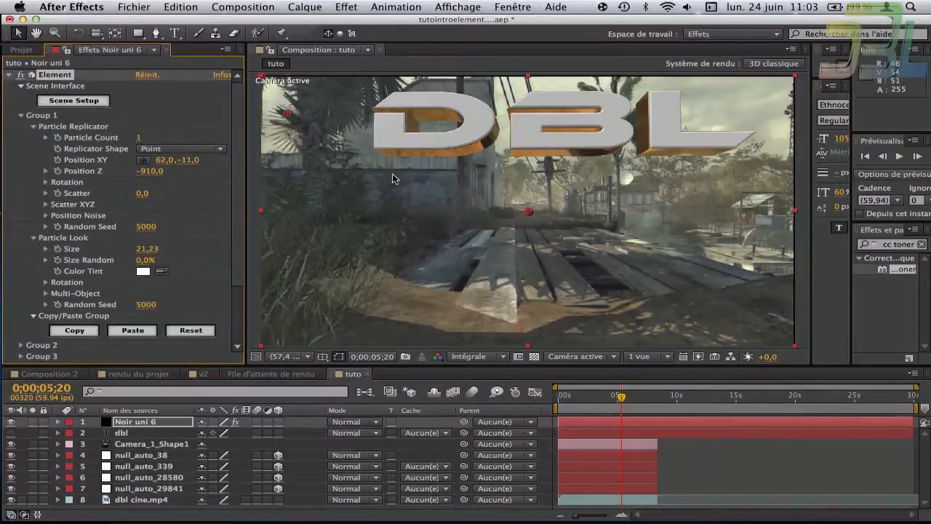
{"action": "left_click", "coordinate": [81, 100]}
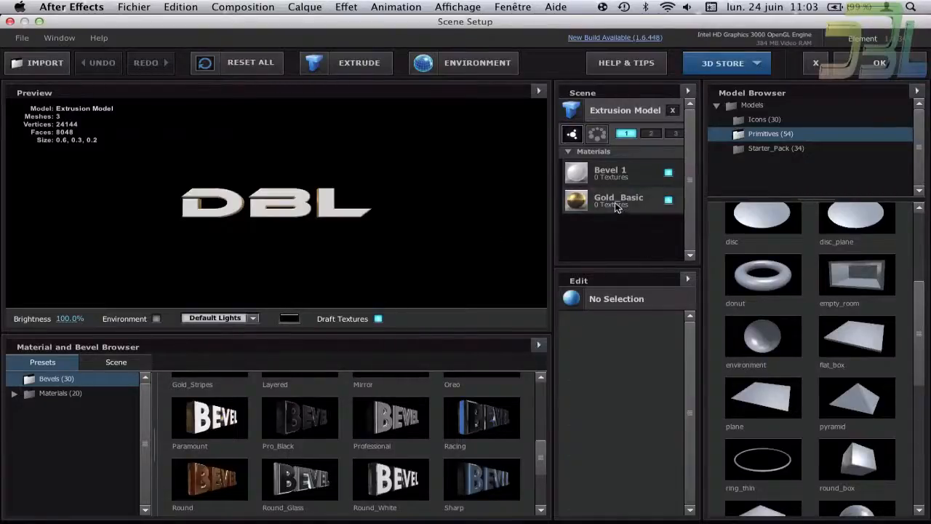
{"action": "left_click", "coordinate": [615, 208]}
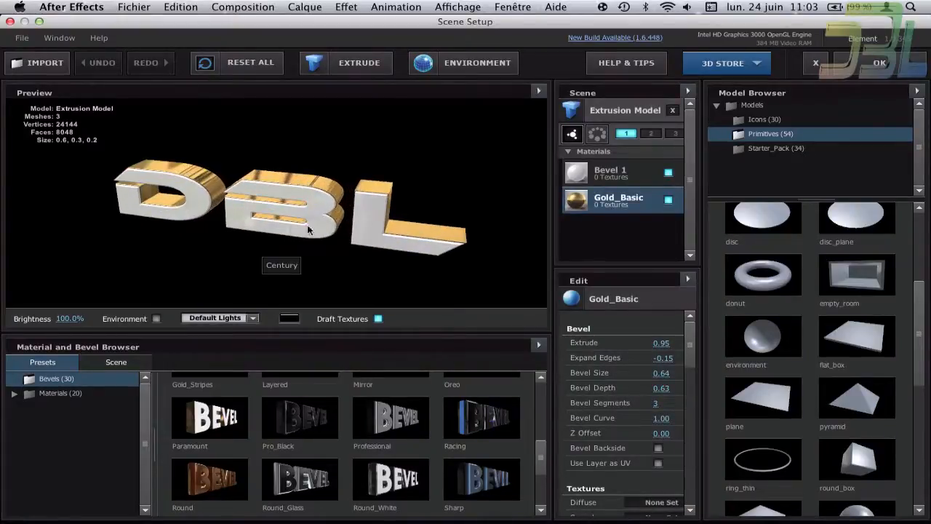
{"action": "left_click_drag", "start_coordinate": [376, 212], "coordinate": [320, 212]}
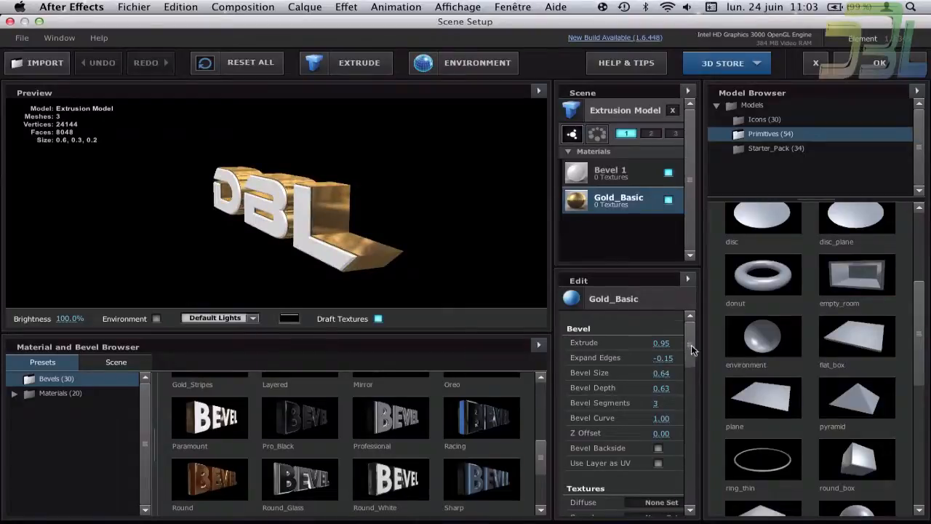
{"action": "left_click_drag", "start_coordinate": [691, 349], "coordinate": [696, 435]}
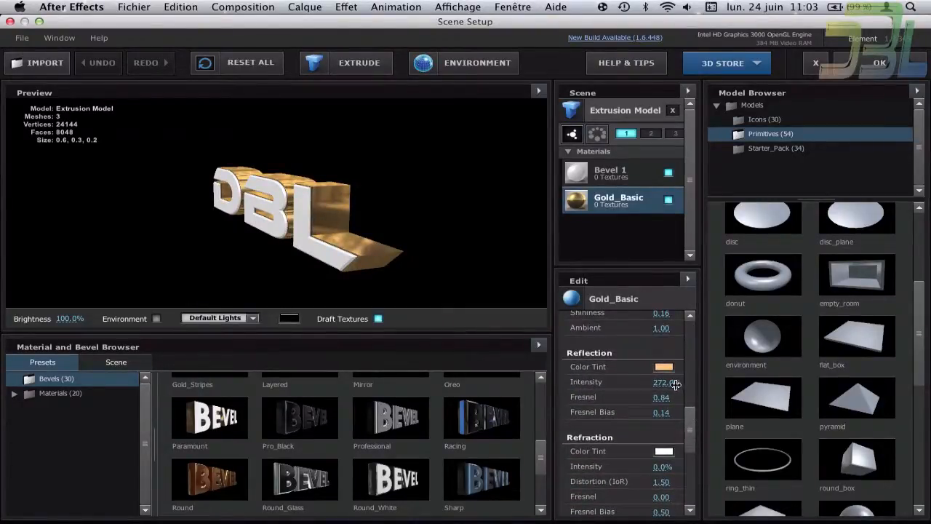
{"action": "left_click_drag", "start_coordinate": [676, 385], "coordinate": [706, 379]}
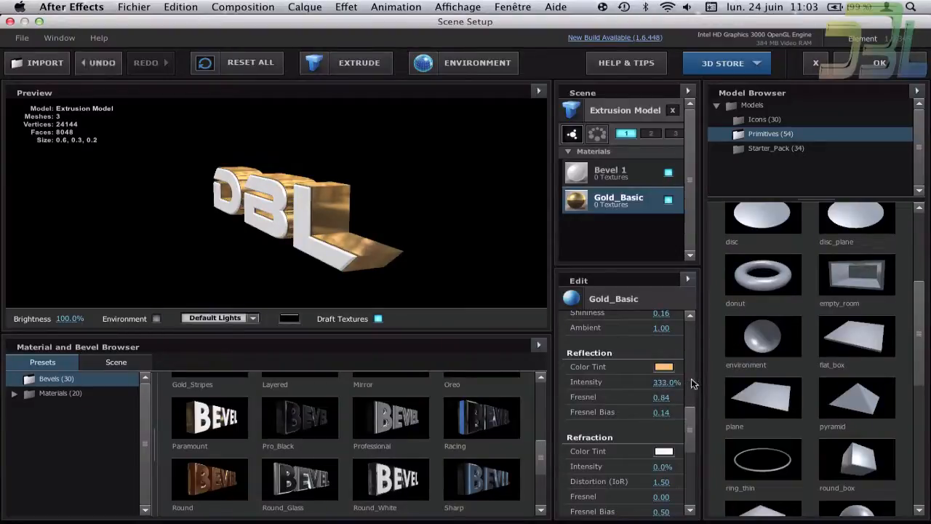
Change the Gold_Basic material's reflection color tint to a paler orange.
{"action": "left_click", "coordinate": [663, 368]}
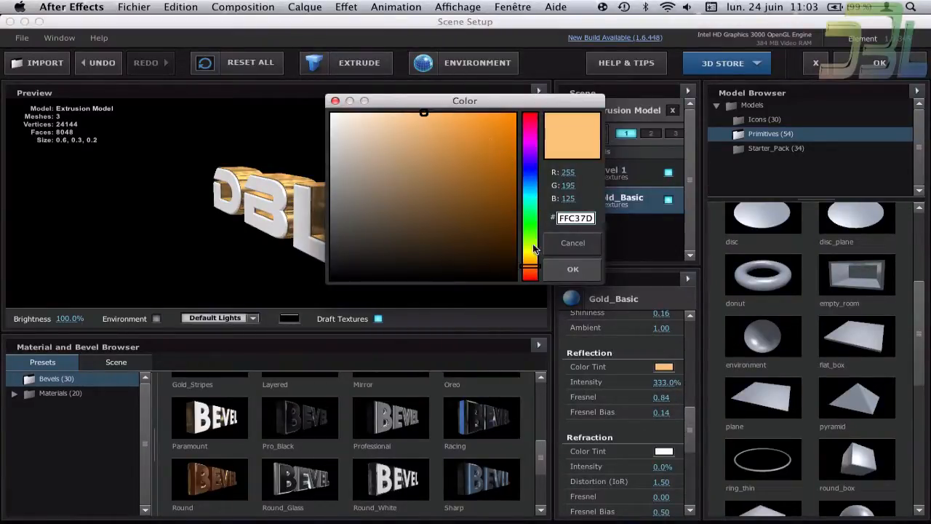
{"action": "mouse_move", "coordinate": [417, 125]}
{"action": "left_mouse_down"}
{"action": "mouse_move", "coordinate": [439, 123]}
{"action": "mouse_move", "coordinate": [399, 118]}
{"action": "left_mouse_up"}
{"action": "left_click", "coordinate": [589, 273]}
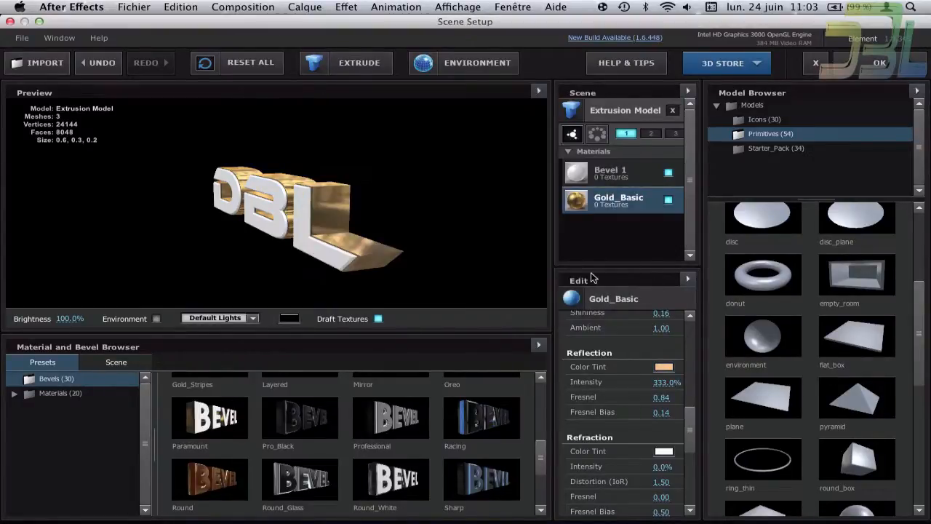
Set the Gold_Basic material's specular color to a saturated orange and accept the scene.
{"action": "left_click_drag", "start_coordinate": [694, 430], "coordinate": [694, 409]}
{"action": "left_click", "coordinate": [663, 381]}
{"action": "left_click", "coordinate": [465, 136]}
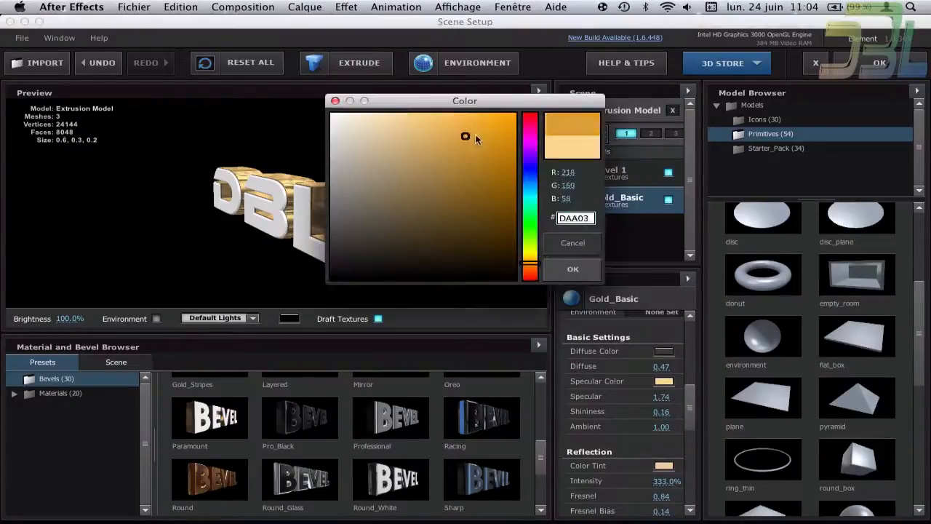
{"action": "mouse_move", "coordinate": [475, 139]}
{"action": "left_mouse_down"}
{"action": "mouse_move", "coordinate": [515, 120]}
{"action": "mouse_move", "coordinate": [497, 121]}
{"action": "left_mouse_up"}
{"action": "left_click", "coordinate": [586, 270]}
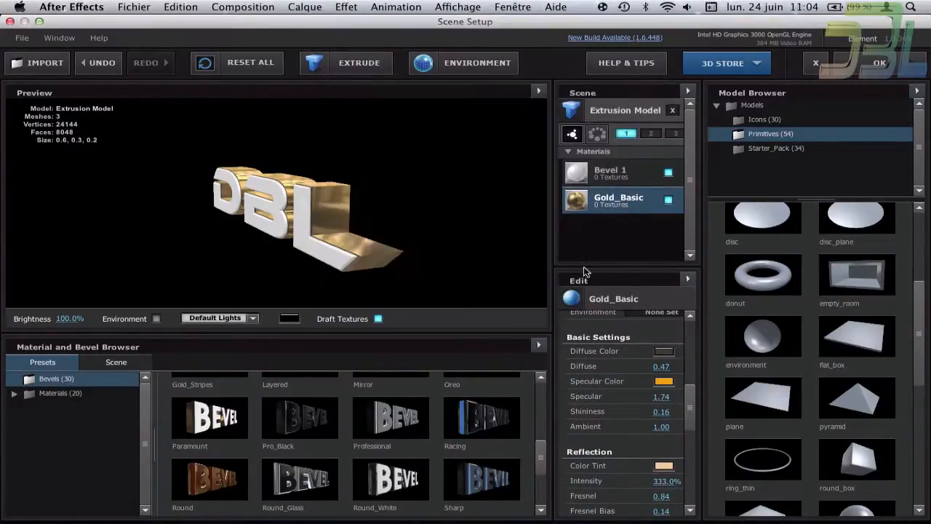
{"action": "left_click", "coordinate": [877, 64]}
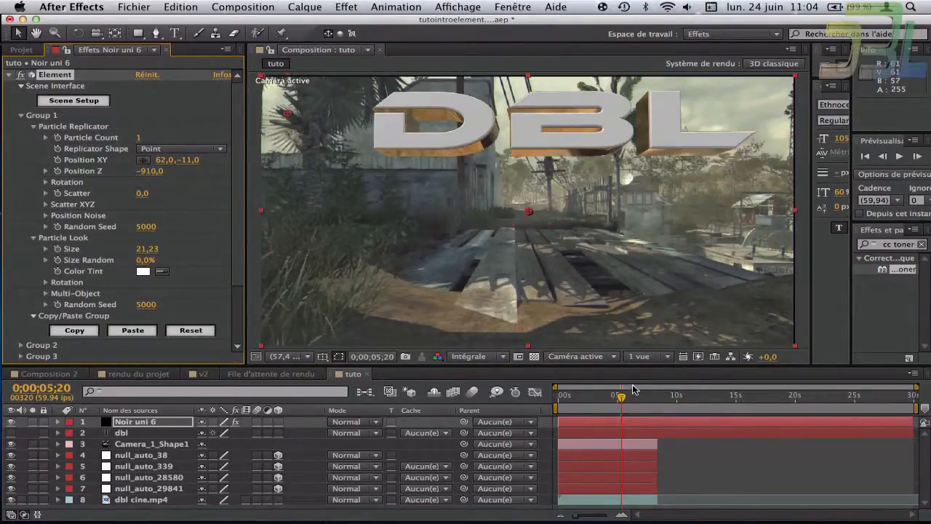
Examine the Environment, Lighting and Fog options in Element's Render Settings.
{"action": "left_click", "coordinate": [21, 115]}
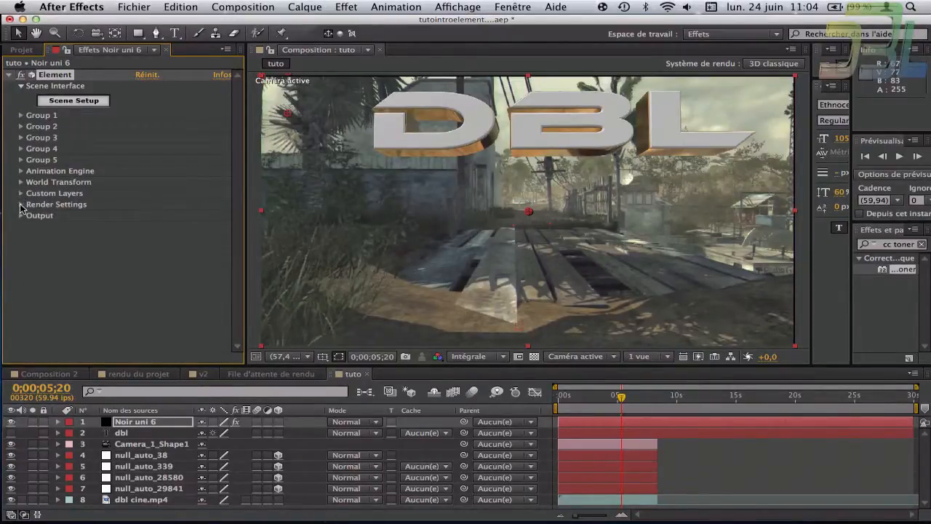
{"action": "left_click", "coordinate": [21, 204]}
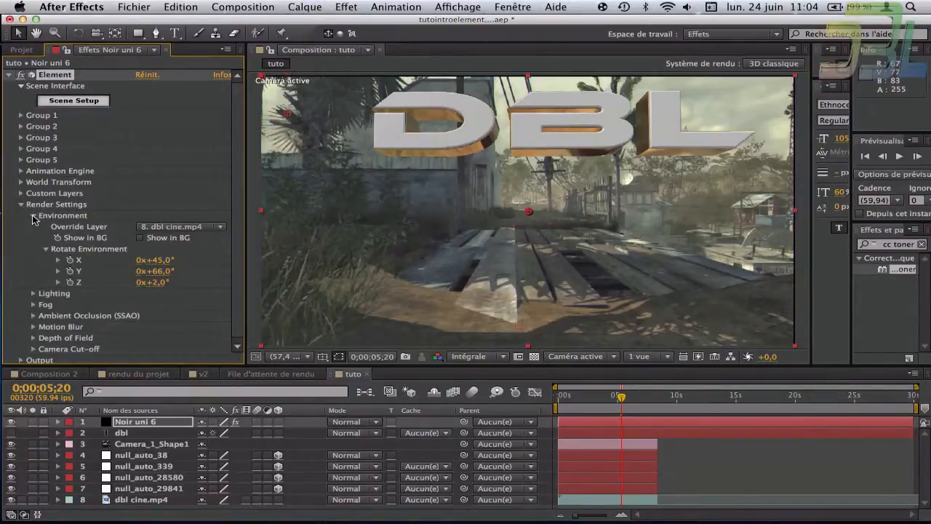
{"action": "left_click", "coordinate": [32, 216]}
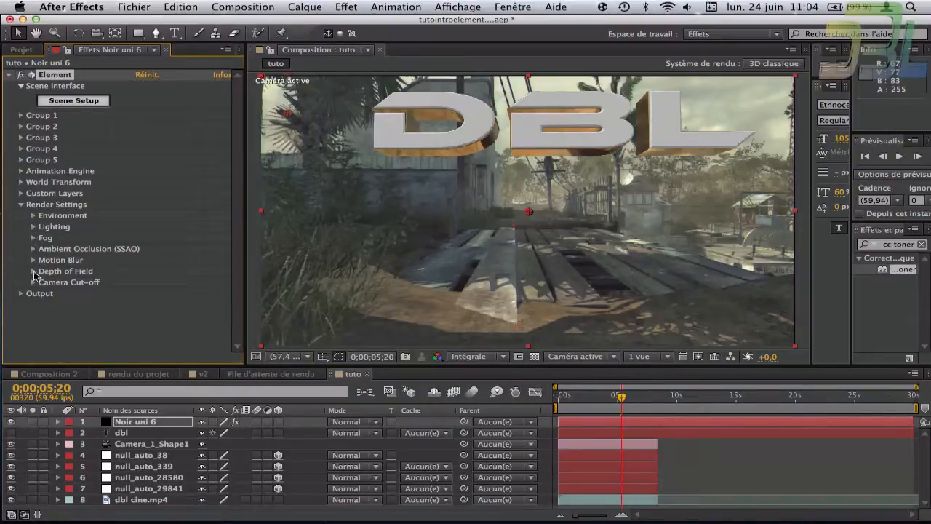
{"action": "left_click", "coordinate": [21, 194]}
{"action": "left_click", "coordinate": [21, 194]}
{"action": "left_click", "coordinate": [21, 204]}
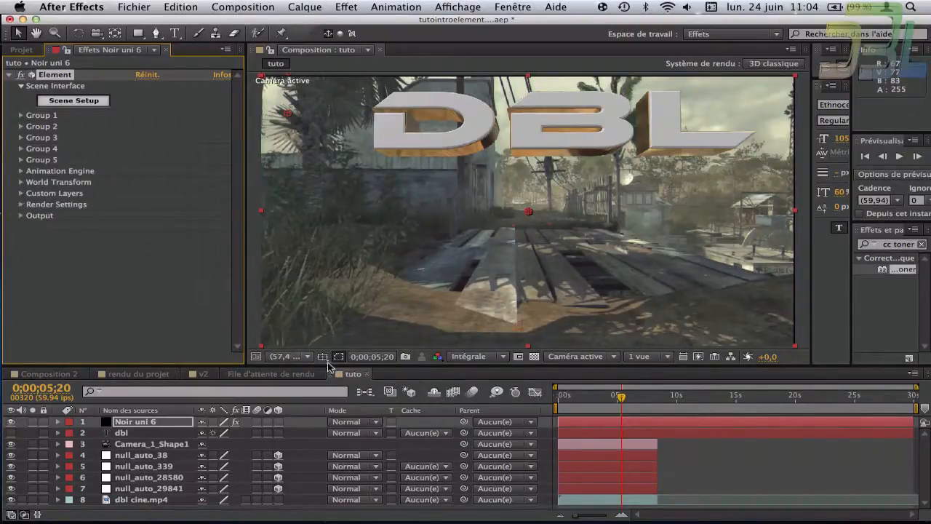
{"action": "key", "text": "s"}
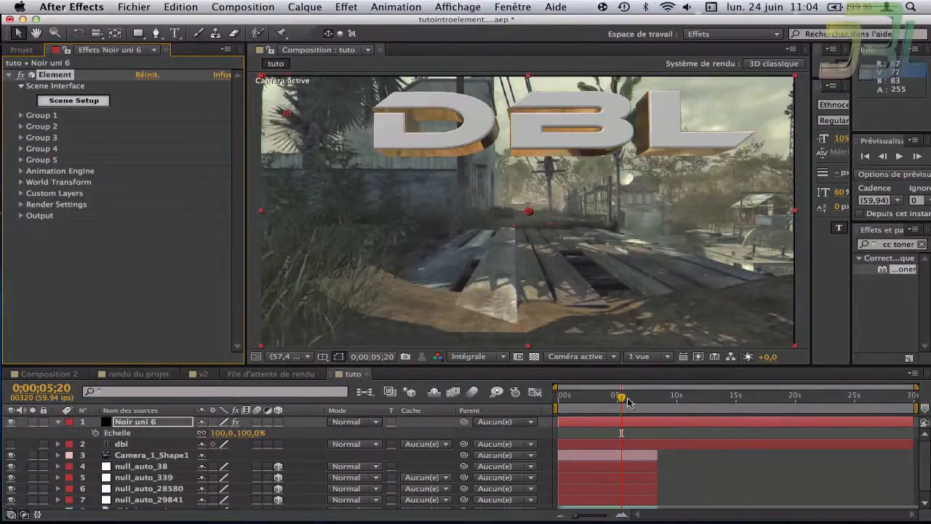
{"action": "left_click", "coordinate": [58, 422]}
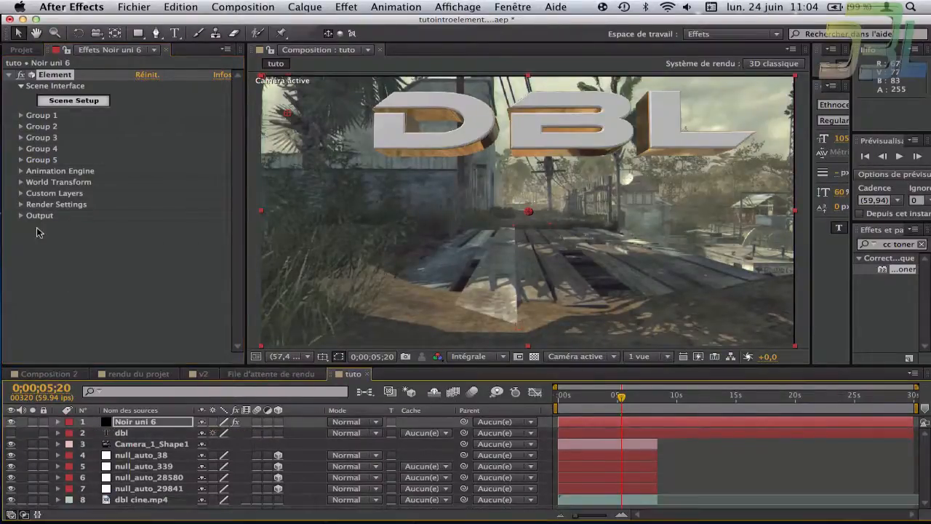
{"action": "left_click", "coordinate": [21, 204]}
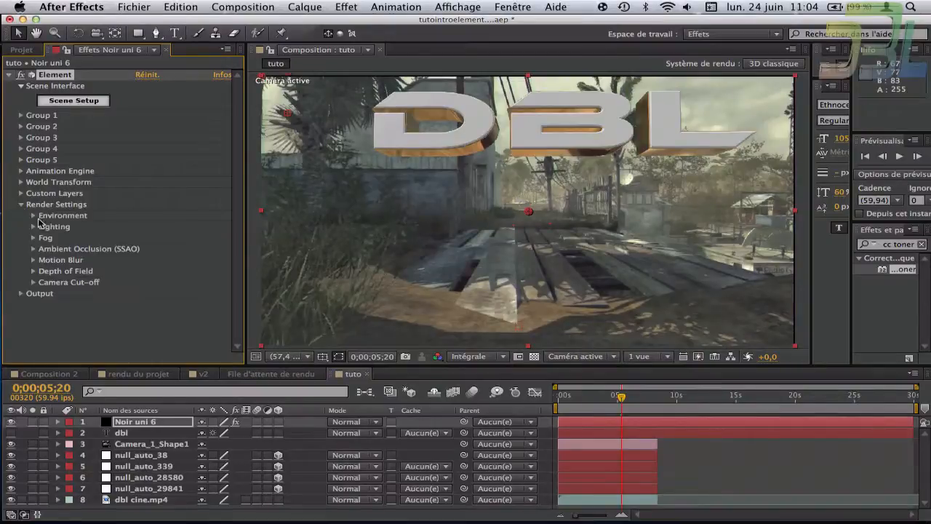
{"action": "left_click", "coordinate": [32, 216]}
{"action": "left_click", "coordinate": [33, 216]}
{"action": "left_click", "coordinate": [33, 227]}
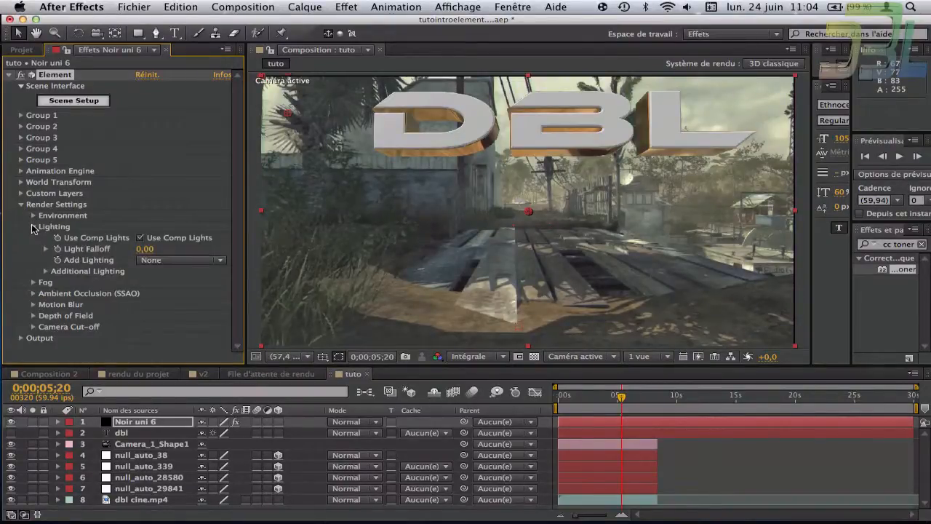
{"action": "left_click", "coordinate": [33, 227]}
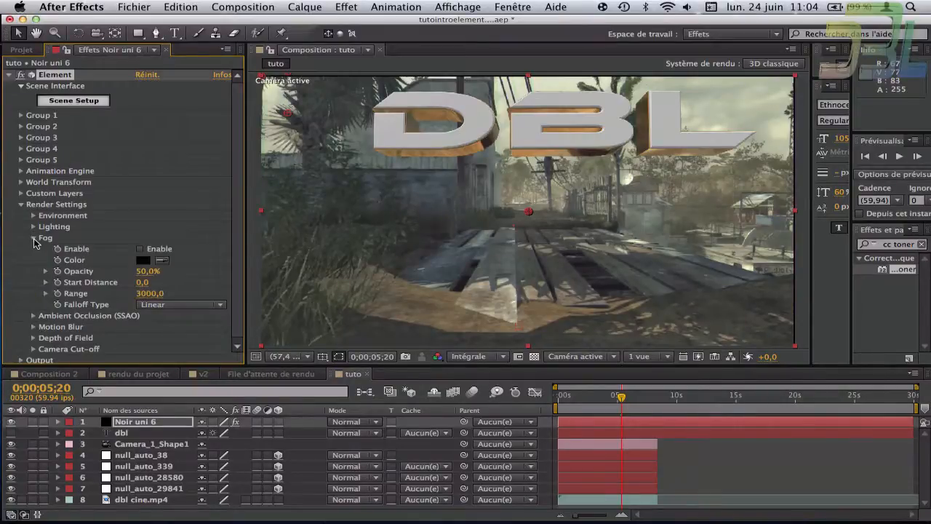
Examine the Group 1 Multi-Object settings of the element layer in the rendu du projet composition.
{"action": "left_click", "coordinate": [33, 237]}
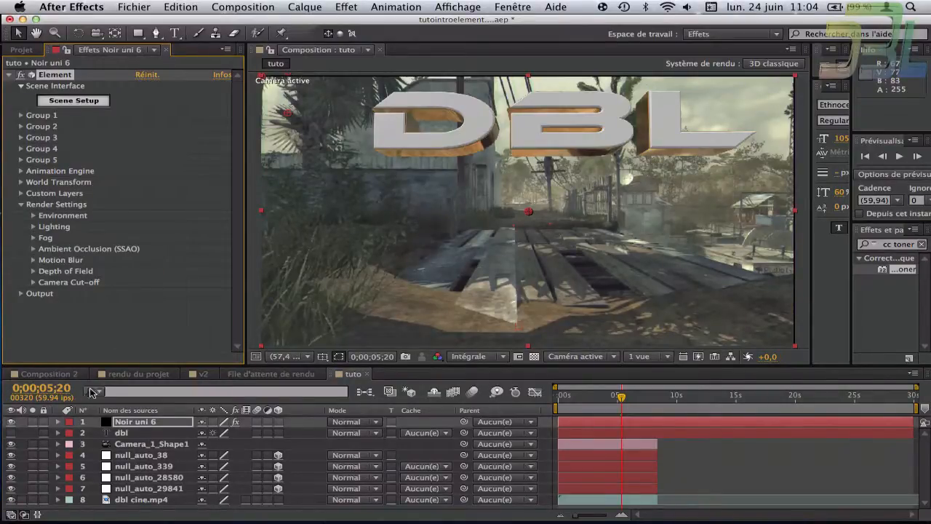
{"action": "left_click", "coordinate": [82, 375]}
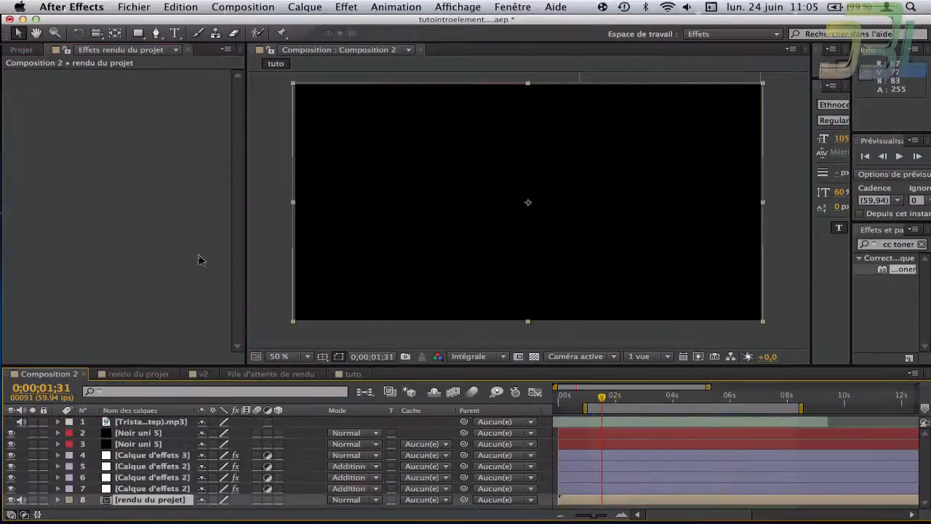
{"action": "left_click", "coordinate": [138, 374]}
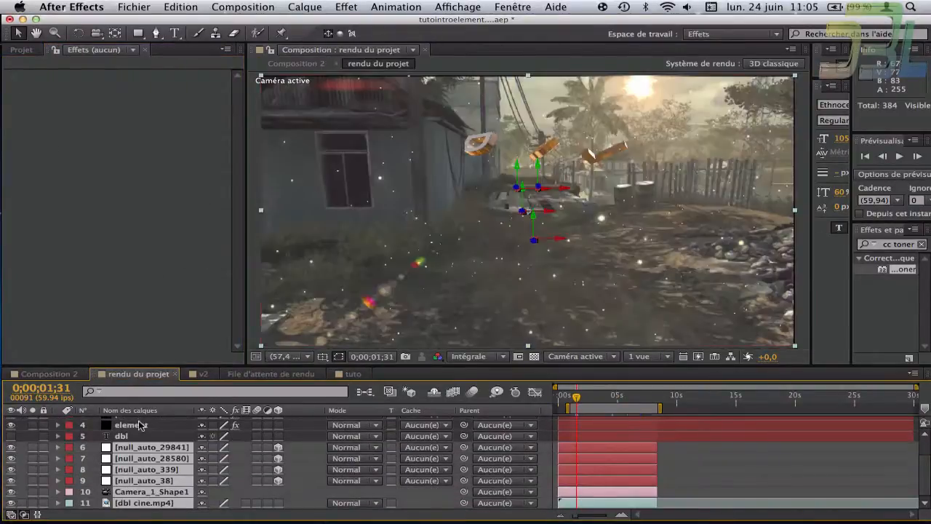
{"action": "left_click", "coordinate": [141, 434]}
{"action": "scroll", "coordinate": [140, 434], "scroll_direction": "up", "scroll_amount": 3}
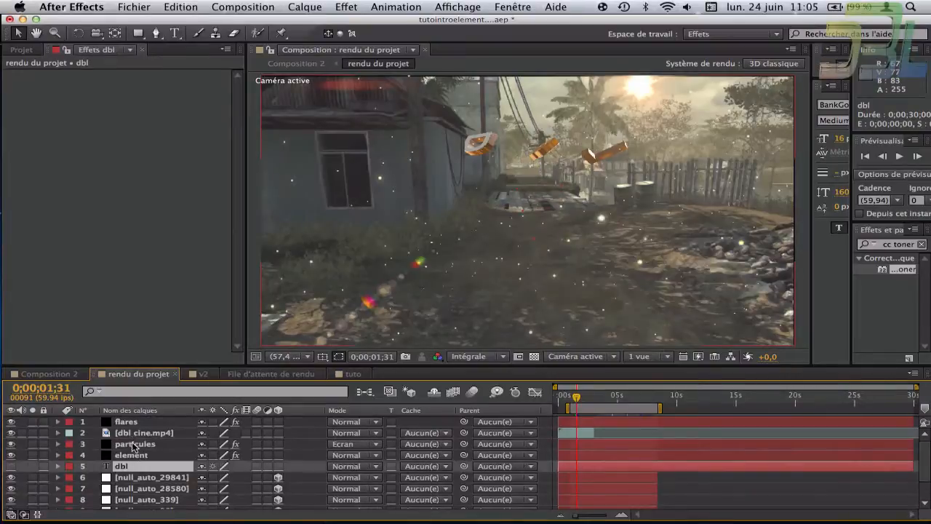
{"action": "left_click", "coordinate": [134, 454]}
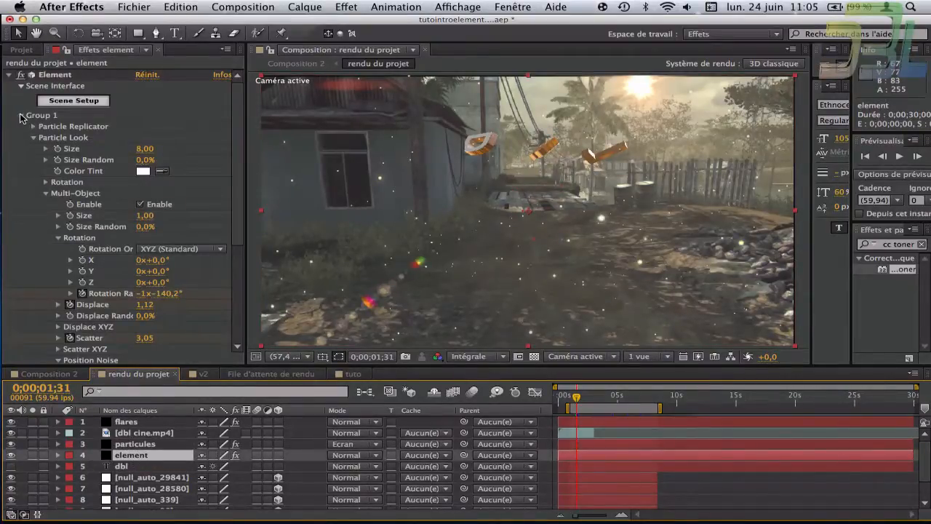
{"action": "scroll", "coordinate": [86, 198], "scroll_direction": "down", "scroll_amount": 5}
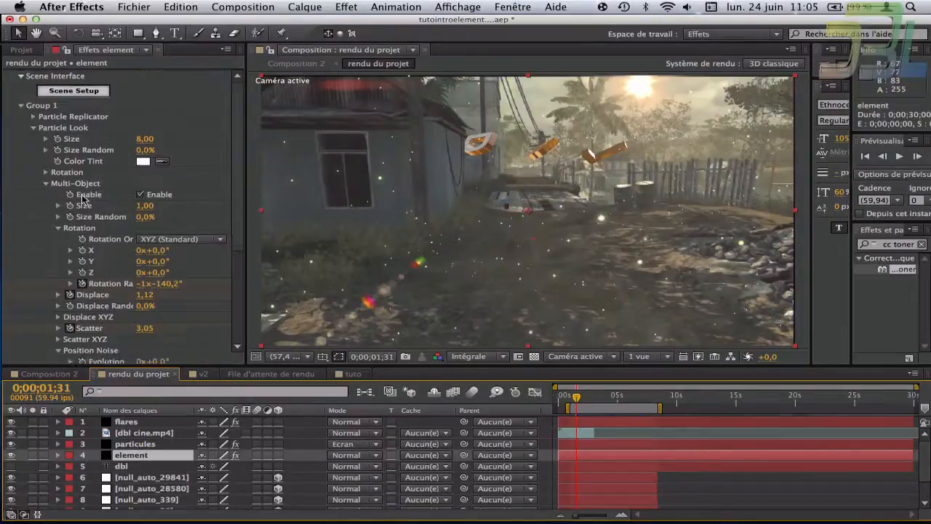
{"action": "scroll", "coordinate": [86, 198], "scroll_direction": "up", "scroll_amount": 4}
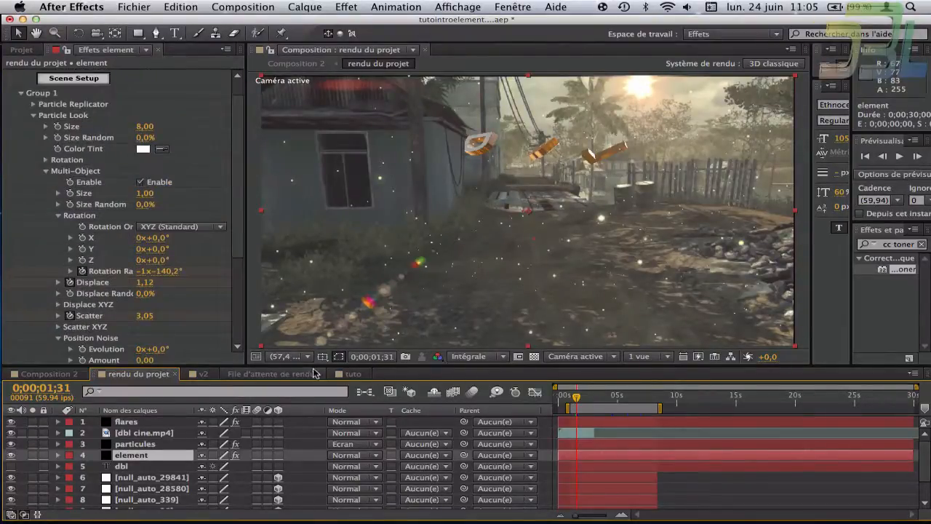
Enable Multi-Object in Group 1's Particle Look for the Noir uni 6 layer in the tuto composition.
{"action": "left_click", "coordinate": [349, 374]}
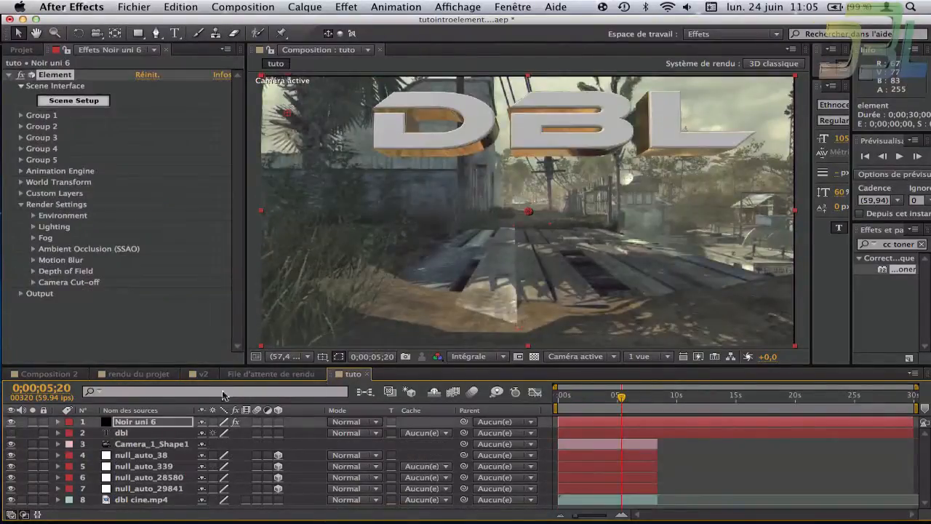
{"action": "left_click", "coordinate": [22, 115]}
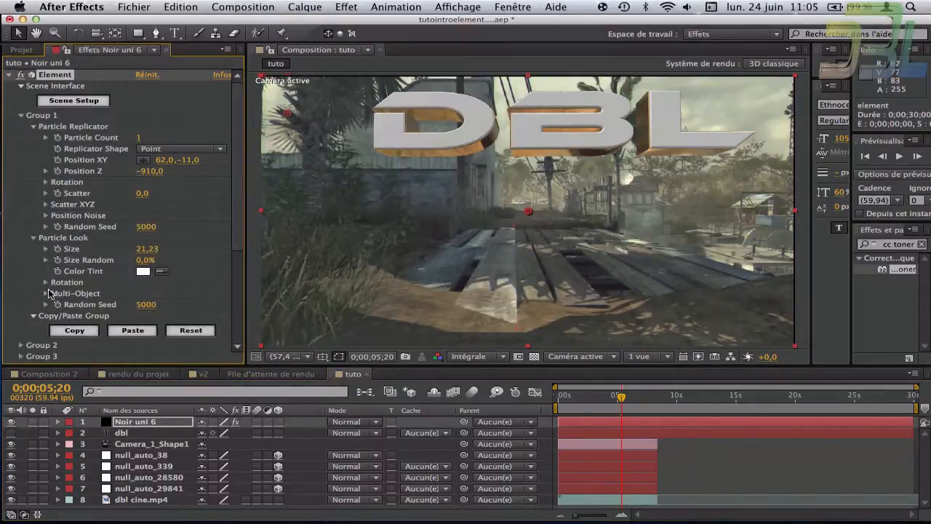
{"action": "left_click", "coordinate": [46, 293]}
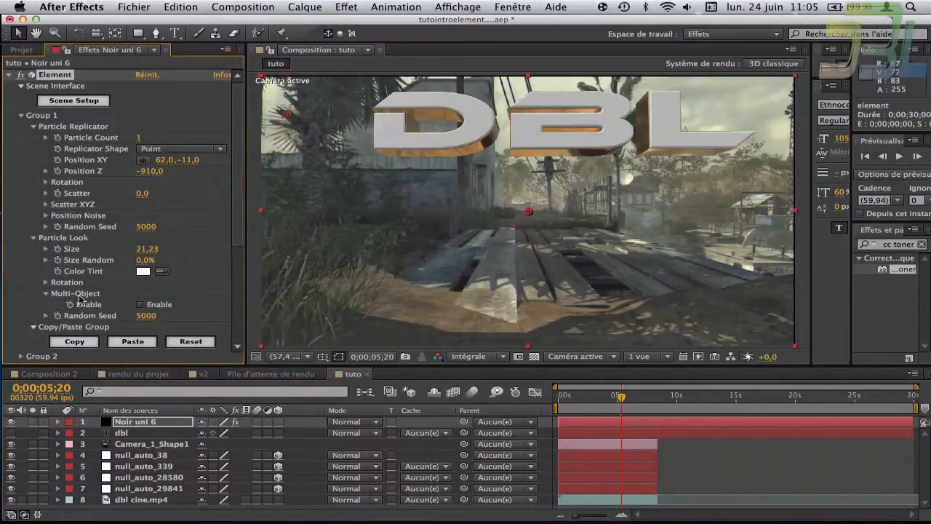
{"action": "left_click", "coordinate": [140, 304]}
{"action": "scroll", "coordinate": [153, 298], "scroll_direction": "down", "scroll_amount": 5}
{"action": "mouse_move", "coordinate": [240, 222]}
{"action": "left_mouse_down"}
{"action": "mouse_move", "coordinate": [236, 154]}
{"action": "mouse_move", "coordinate": [244, 251]}
{"action": "mouse_move", "coordinate": [242, 235]}
{"action": "left_mouse_up"}
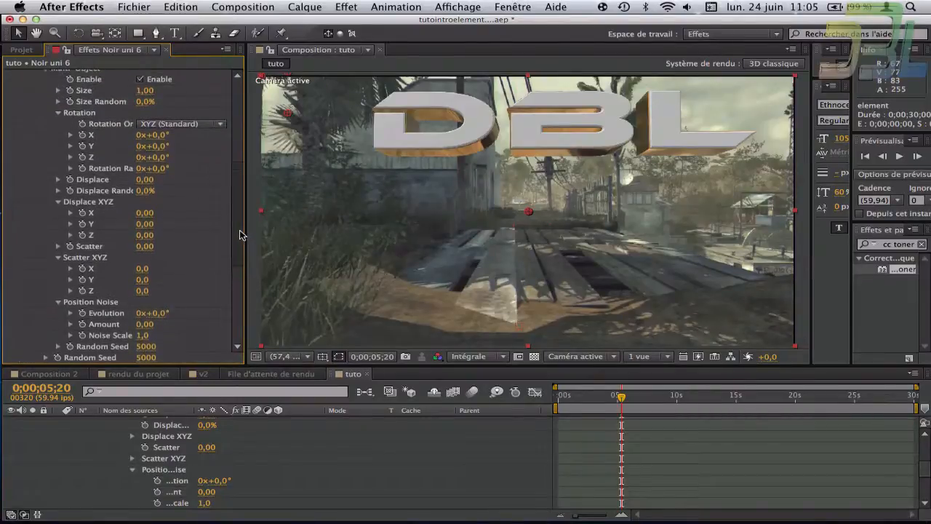
Set the tuto composition's work area to run from 0;00;02;16 to 0;00;07;29.
{"action": "left_click_drag", "start_coordinate": [925, 474], "coordinate": [925, 445]}
{"action": "left_click", "coordinate": [590, 397]}
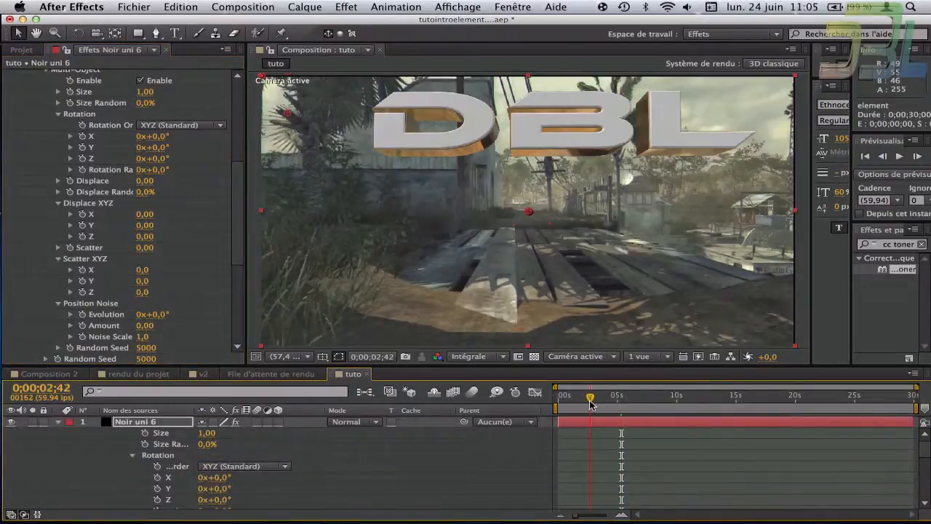
{"action": "left_click", "coordinate": [590, 401]}
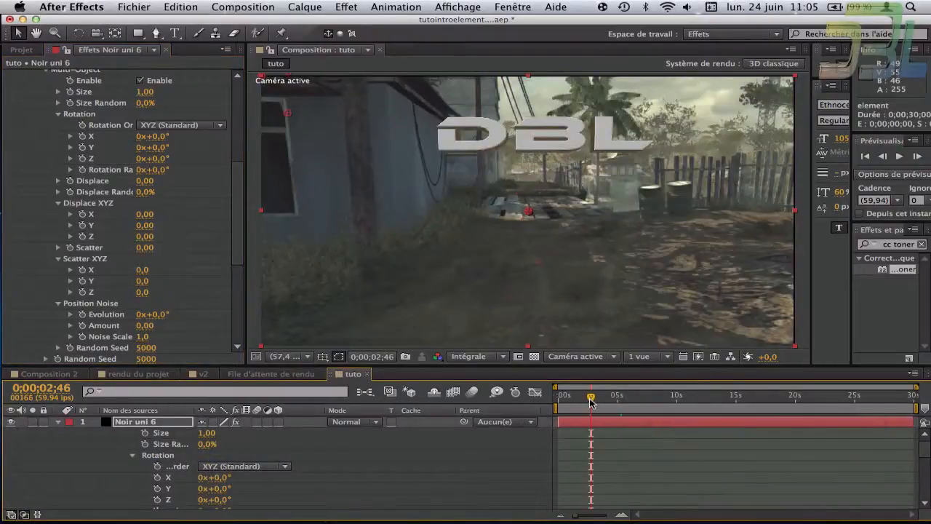
{"action": "left_click_drag", "start_coordinate": [590, 401], "coordinate": [585, 404]}
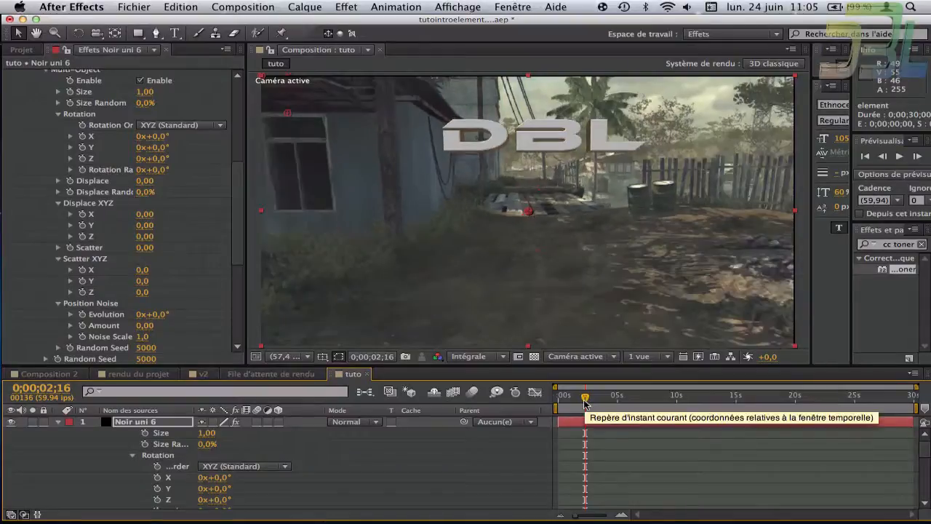
{"action": "left_click_drag", "start_coordinate": [925, 447], "coordinate": [928, 498]}
{"action": "left_click", "coordinate": [636, 399]}
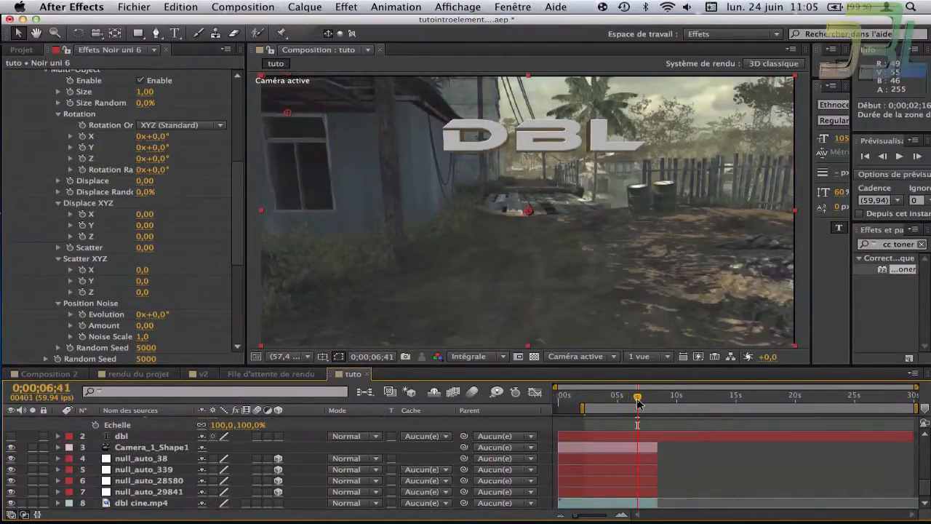
{"action": "left_click_drag", "start_coordinate": [638, 402], "coordinate": [647, 403]}
{"action": "key", "text": "n"}
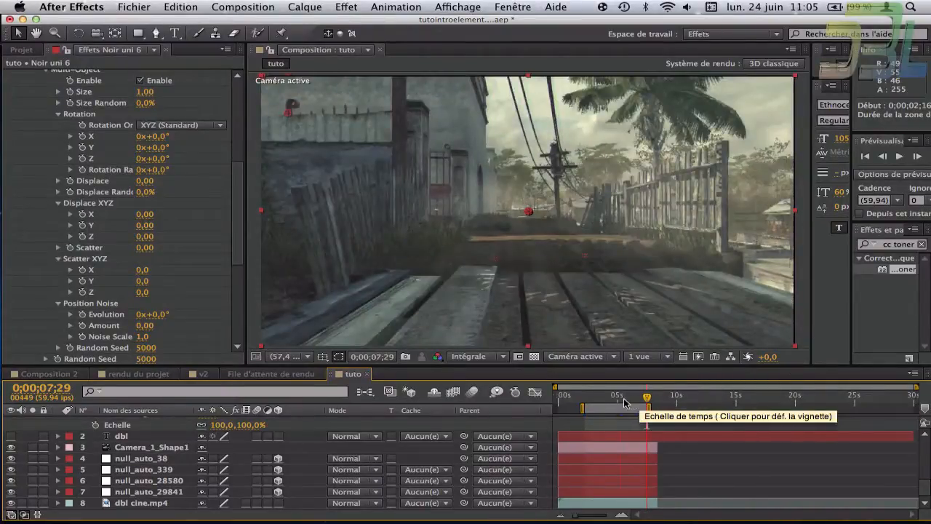
Start keyframing Group 1's Position XY at 0;00;02;17 on the Noir uni 6 layer.
{"action": "left_click_drag", "start_coordinate": [590, 401], "coordinate": [588, 401]}
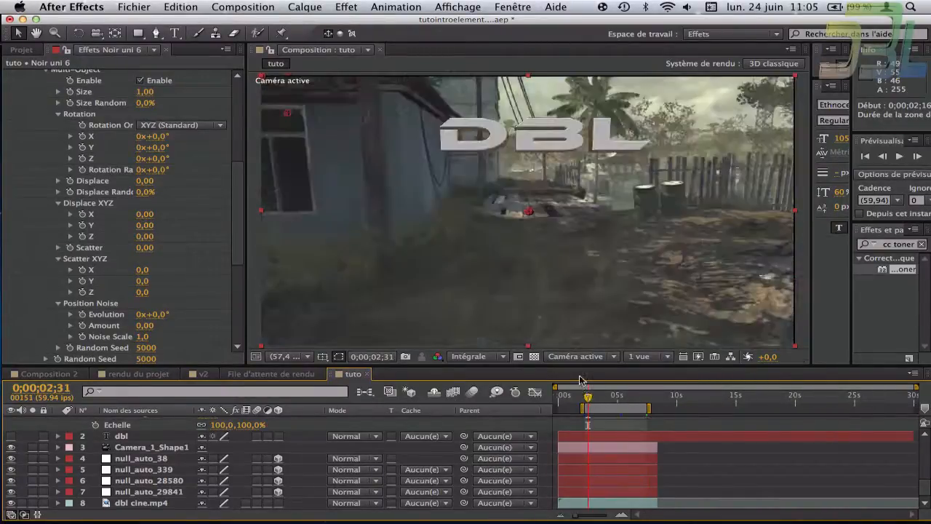
{"action": "left_click", "coordinate": [621, 514]}
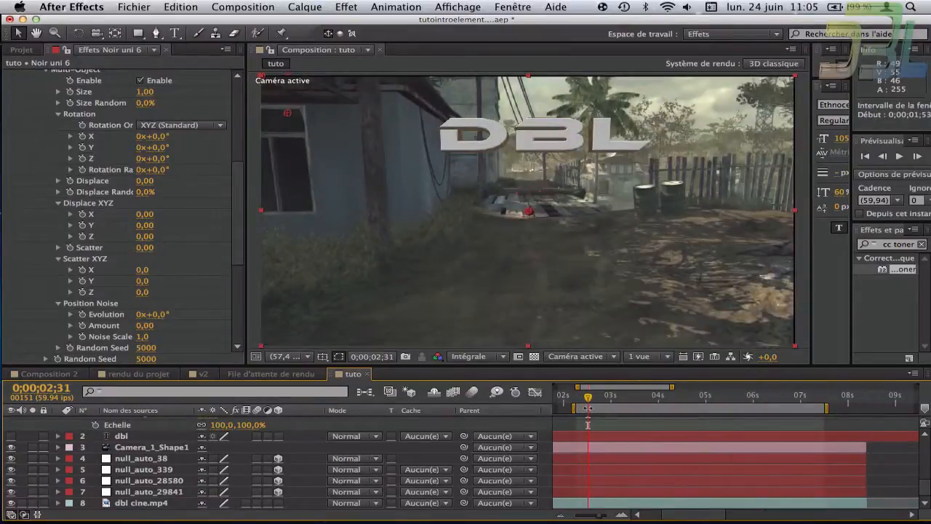
{"action": "left_click_drag", "start_coordinate": [588, 398], "coordinate": [577, 401]}
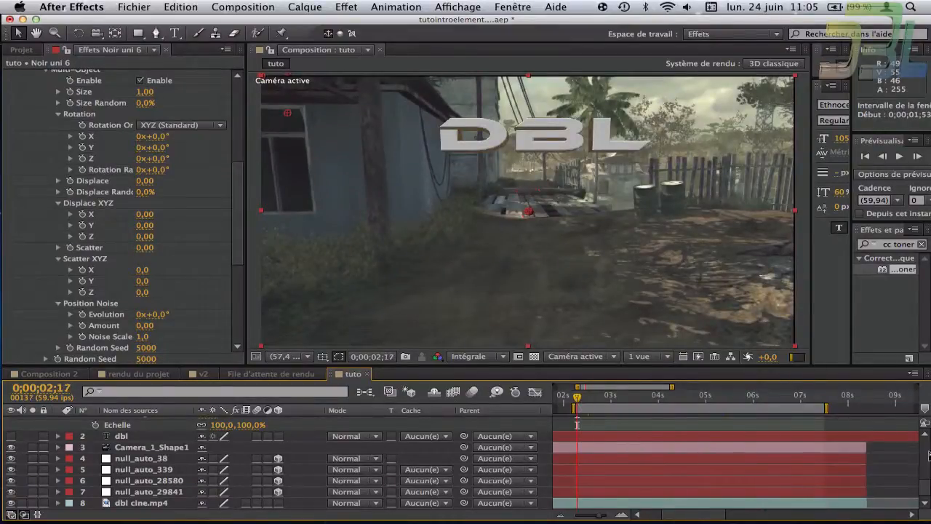
{"action": "left_click_drag", "start_coordinate": [924, 491], "coordinate": [921, 455]}
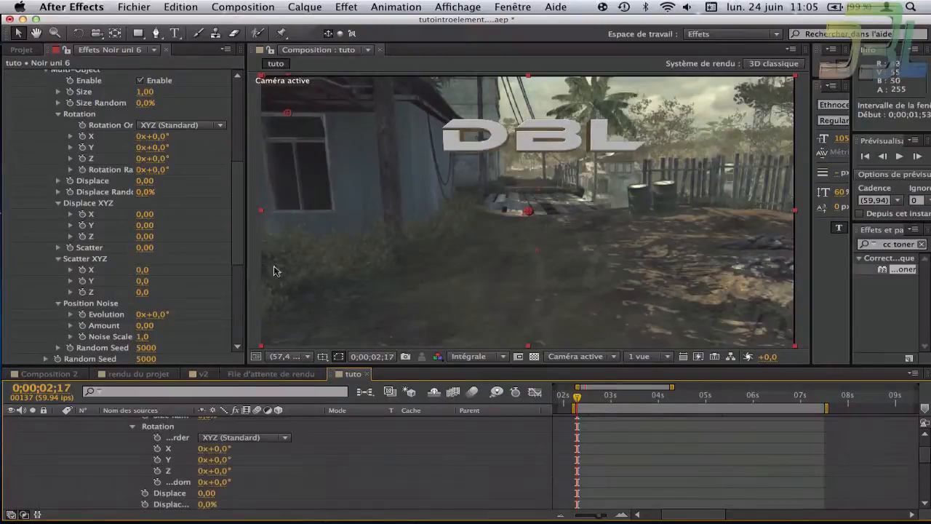
{"action": "left_click_drag", "start_coordinate": [244, 200], "coordinate": [239, 193]}
{"action": "scroll", "coordinate": [160, 122], "scroll_direction": "up", "scroll_amount": 6}
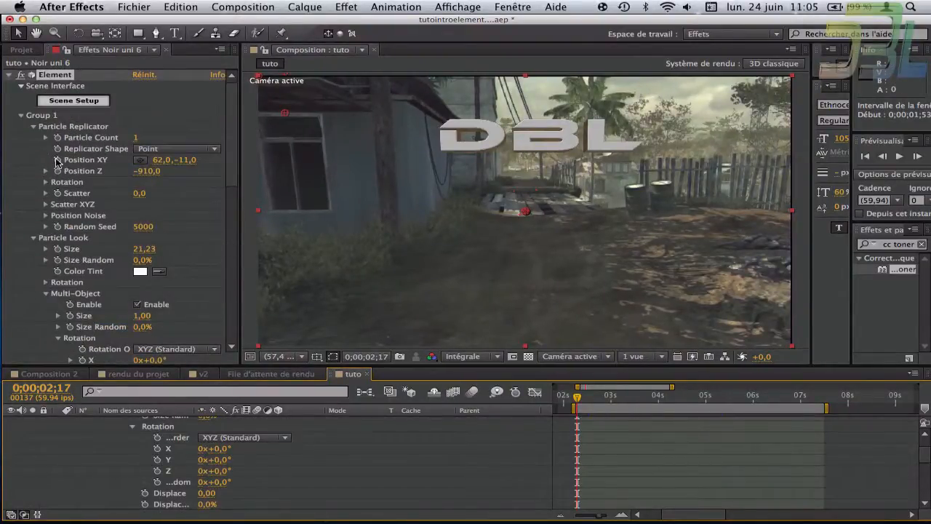
Start keyframing the Multi-Object Scatter of Group 1 at 0;00;02;17.
{"action": "scroll", "coordinate": [233, 195], "scroll_direction": "down", "scroll_amount": 4}
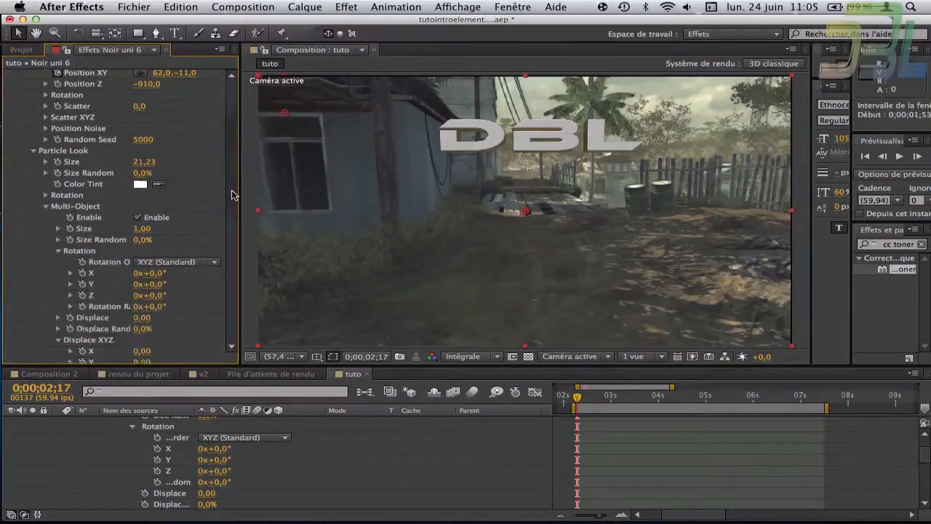
{"action": "scroll", "coordinate": [232, 196], "scroll_direction": "down", "scroll_amount": 1}
{"action": "scroll", "coordinate": [231, 203], "scroll_direction": "down", "scroll_amount": 4}
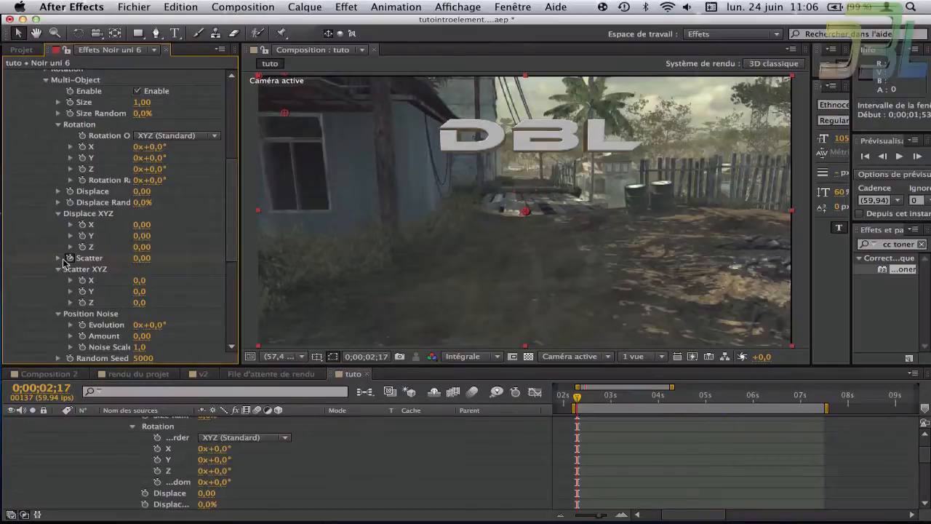
{"action": "left_click", "coordinate": [58, 259]}
{"action": "left_click", "coordinate": [58, 259]}
Start keyframing the Multi-Object Rotation Random and Displace properties at 0;00;02;17.
{"action": "scroll", "coordinate": [226, 244], "scroll_direction": "down", "scroll_amount": 5}
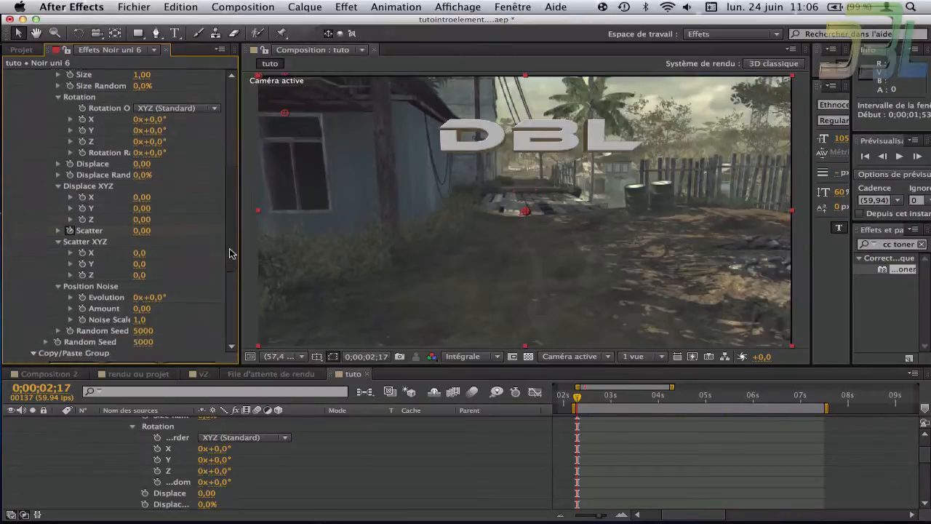
{"action": "scroll", "coordinate": [223, 242], "scroll_direction": "up", "scroll_amount": 5}
{"action": "scroll", "coordinate": [223, 233], "scroll_direction": "up", "scroll_amount": 4}
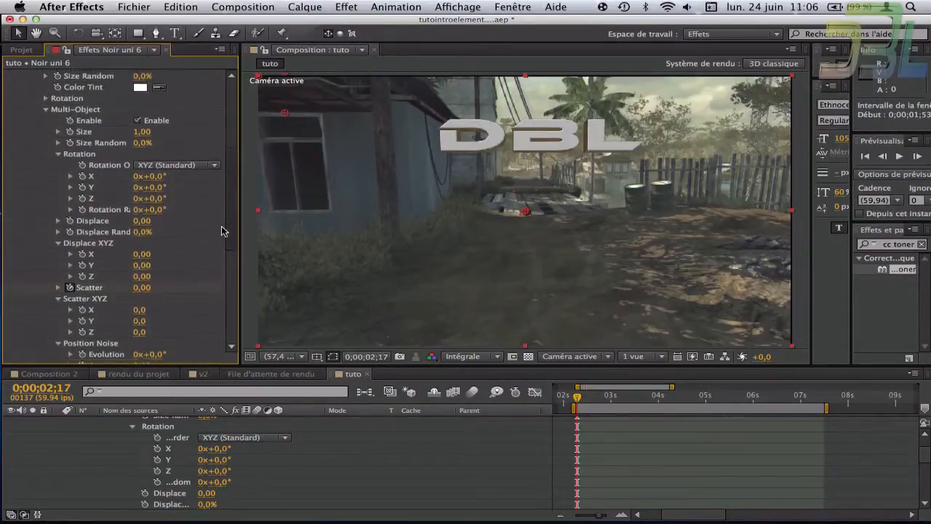
{"action": "left_click", "coordinate": [82, 231]}
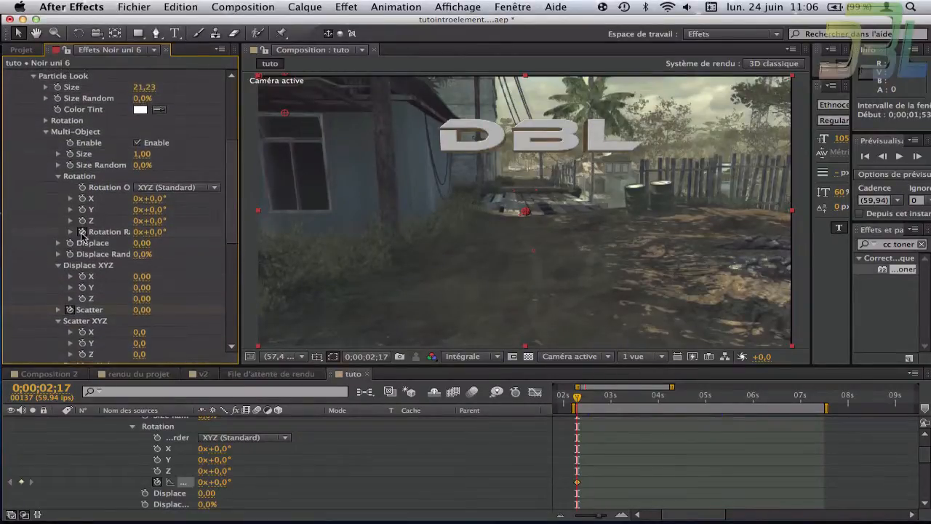
{"action": "left_click", "coordinate": [70, 243]}
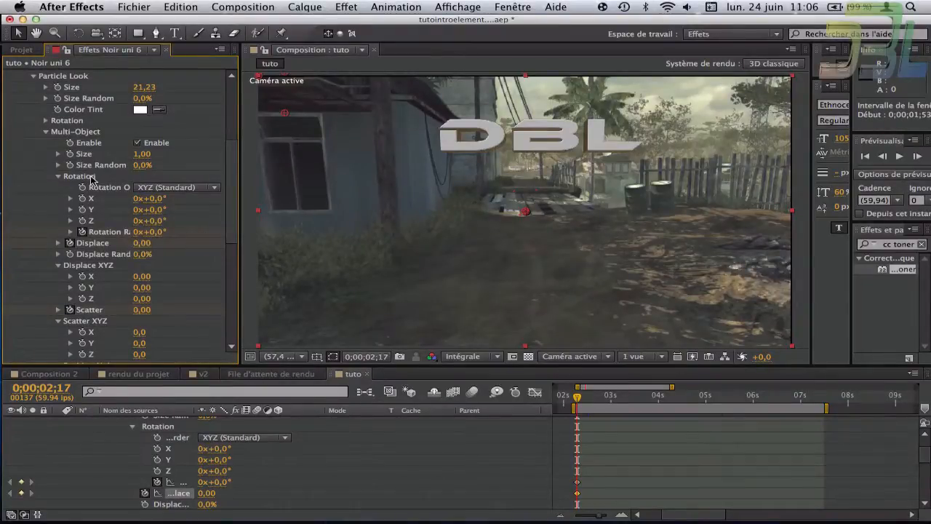
Collapse the Element effect and show only the keyframed properties of the Noir uni 6 layer in the timeline.
{"action": "scroll", "coordinate": [163, 432], "scroll_direction": "up", "scroll_amount": 2}
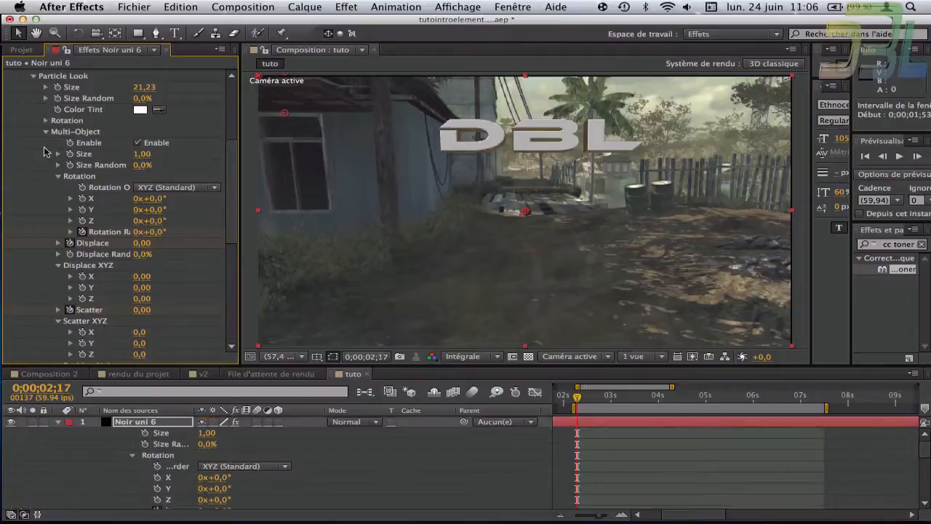
{"action": "scroll", "coordinate": [218, 173], "scroll_direction": "up", "scroll_amount": 5}
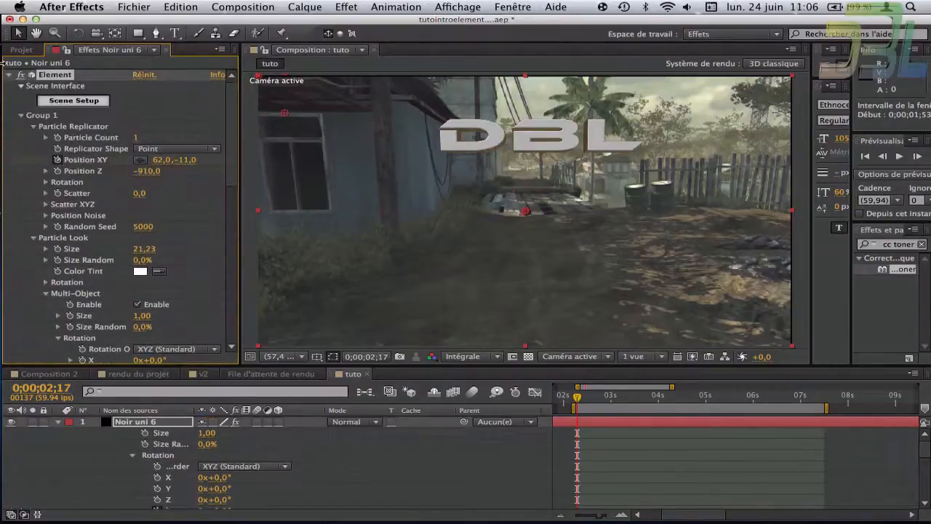
{"action": "left_click", "coordinate": [9, 76]}
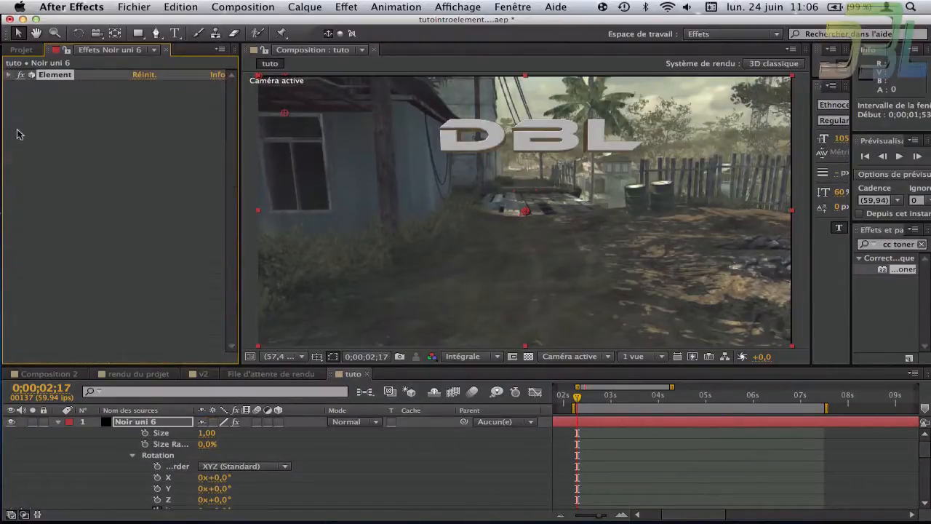
{"action": "left_click", "coordinate": [59, 423]}
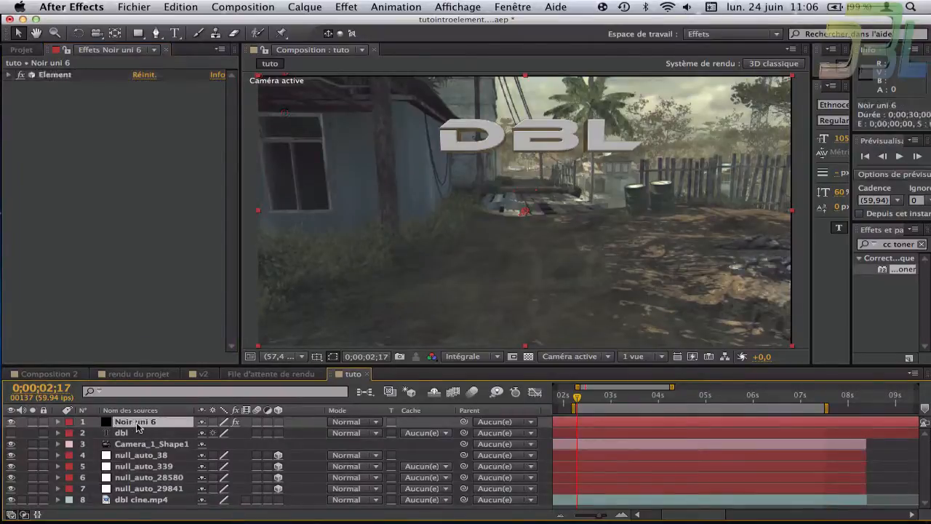
{"action": "key", "text": "u"}
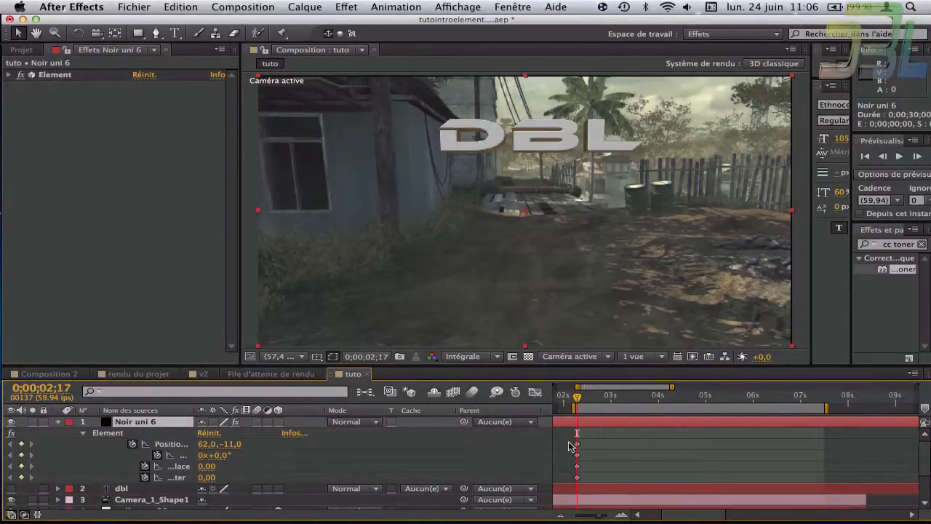
Move the Position XY, Rotation Random, Displace and Scatter keyframes to 0;00;05;34.
{"action": "left_click_drag", "start_coordinate": [569, 441], "coordinate": [784, 482]}
{"action": "left_click", "coordinate": [769, 399]}
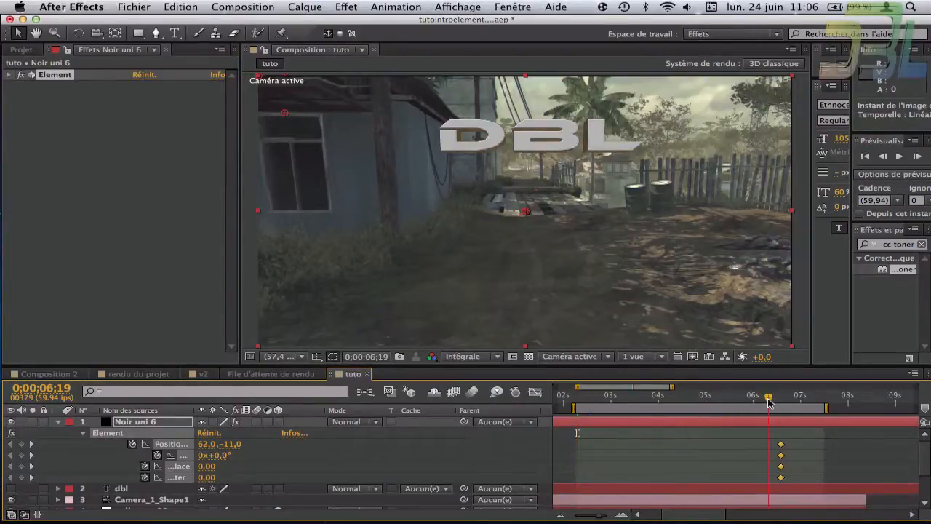
{"action": "left_click_drag", "start_coordinate": [769, 401], "coordinate": [733, 400]}
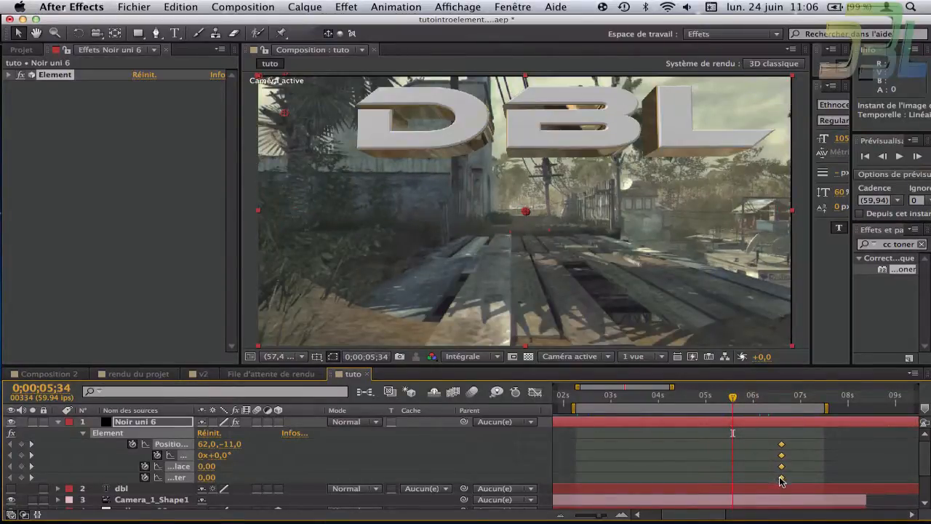
{"action": "left_click_drag", "start_coordinate": [779, 480], "coordinate": [732, 483]}
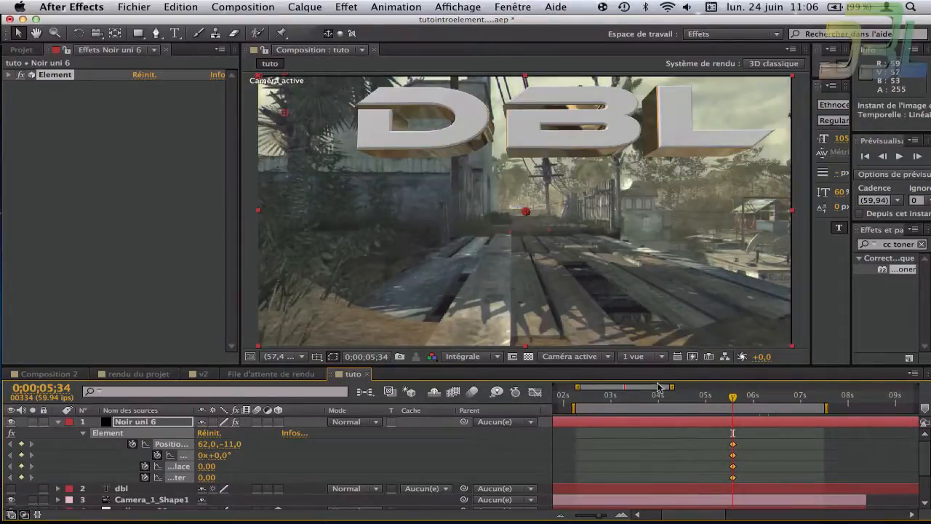
At 0;00;02;16, keyframe the Element effect's Multi-Object Rotation Random at -1x-239° on the Noir uni 6 layer.
{"action": "left_click", "coordinate": [580, 397]}
{"action": "left_click_drag", "start_coordinate": [580, 399], "coordinate": [577, 400]}
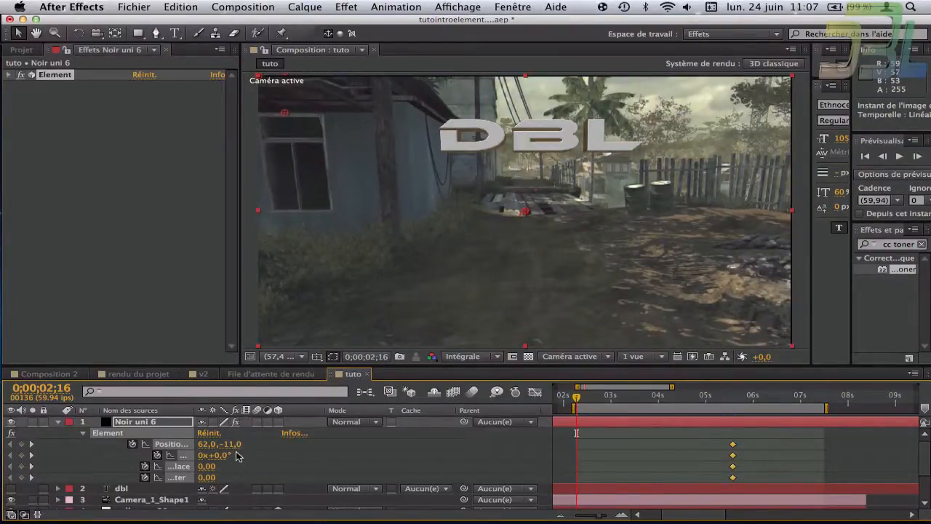
{"action": "left_click_drag", "start_coordinate": [229, 456], "coordinate": [307, 458]}
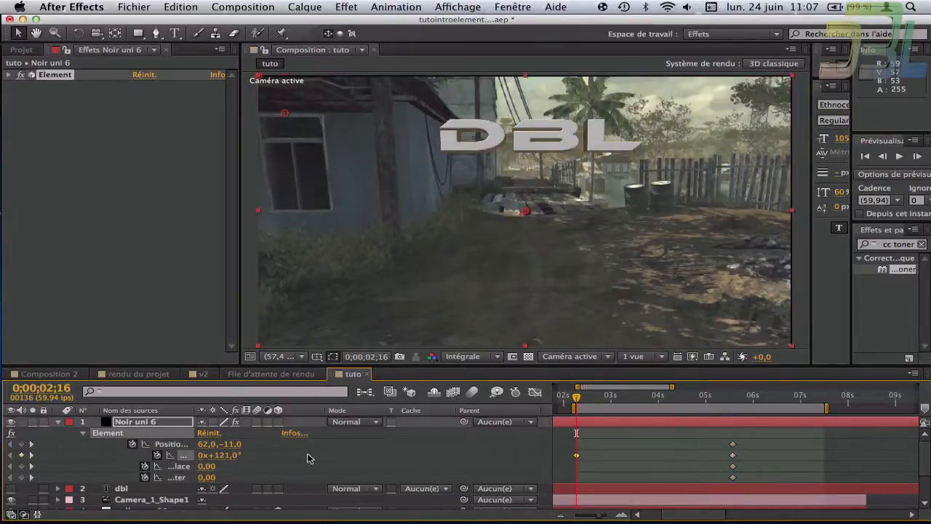
{"action": "left_click", "coordinate": [225, 456]}
{"action": "left_click", "coordinate": [203, 455]}
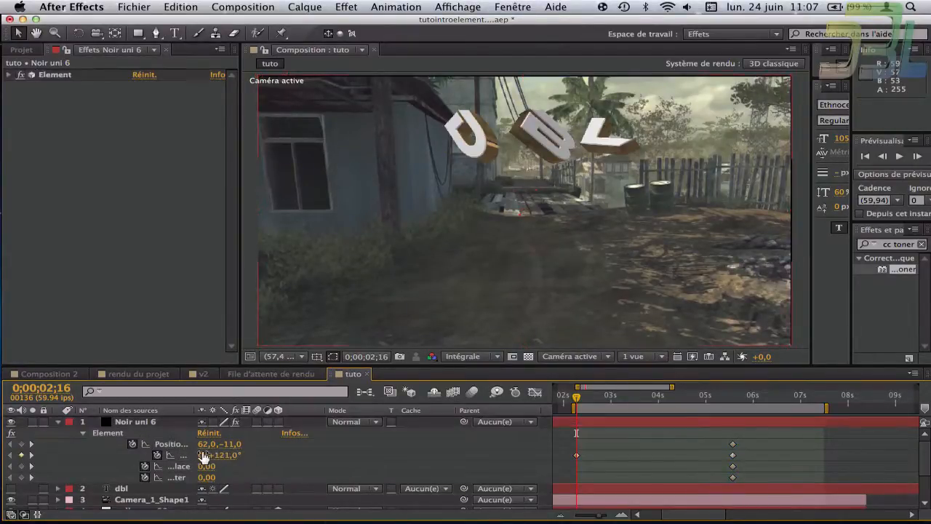
{"action": "type", "text": "-1"}
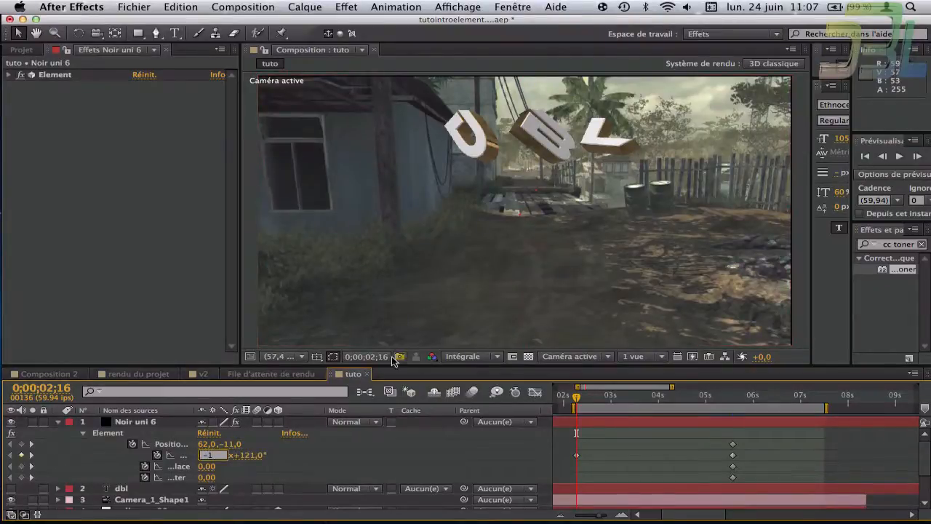
{"action": "key", "text": "Return"}
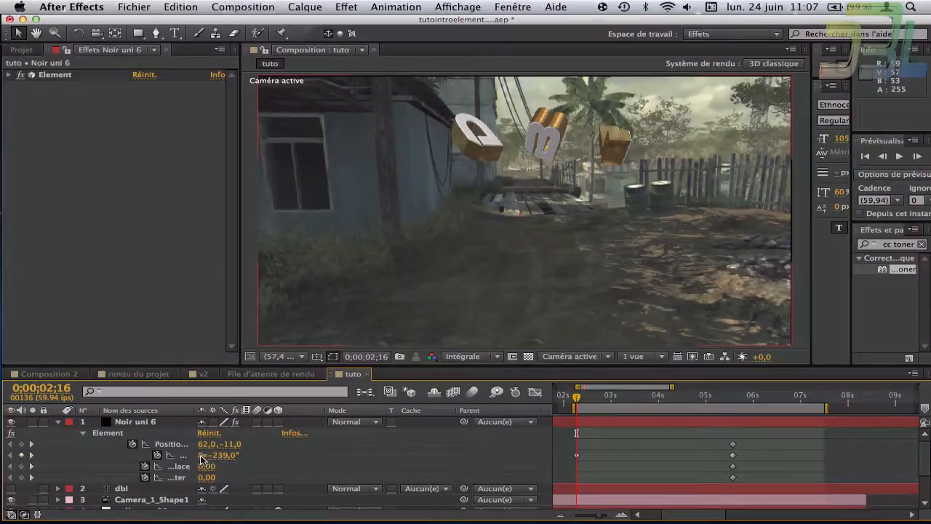
{"action": "left_click", "coordinate": [201, 455]}
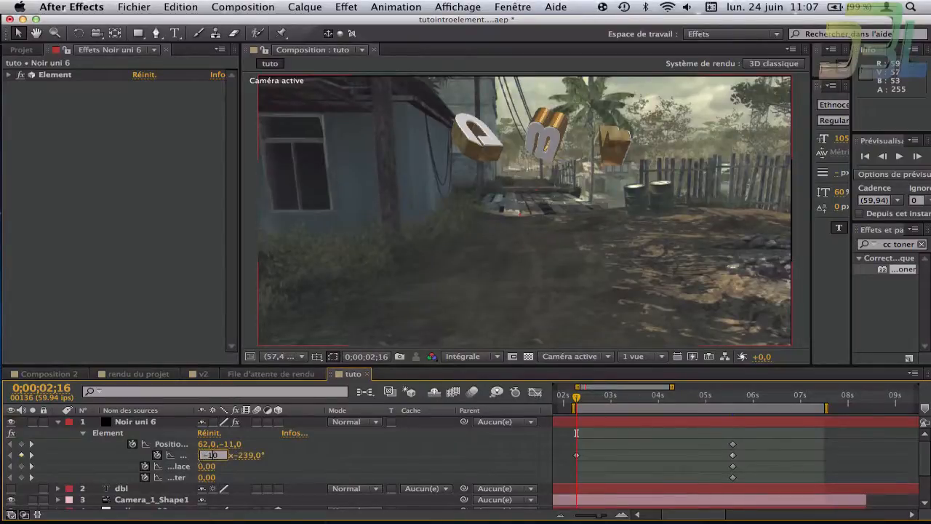
{"action": "type", "text": "-1"}
{"action": "key", "text": "Return"}
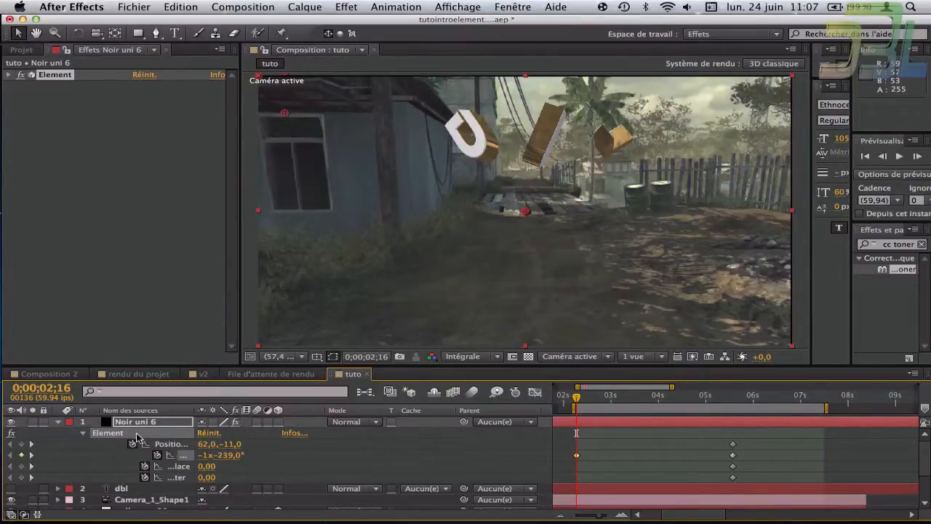
Keyframe the Multi-Object Displace at 0,35 and the Scatter at 12,44 at 0;00;02;16.
{"action": "left_click_drag", "start_coordinate": [208, 466], "coordinate": [301, 467]}
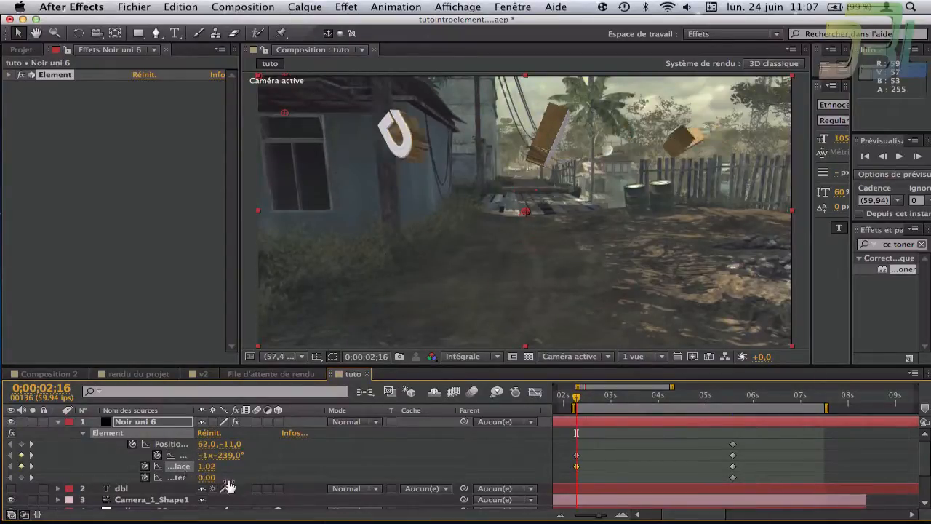
{"action": "left_click_drag", "start_coordinate": [208, 477], "coordinate": [71, 480]}
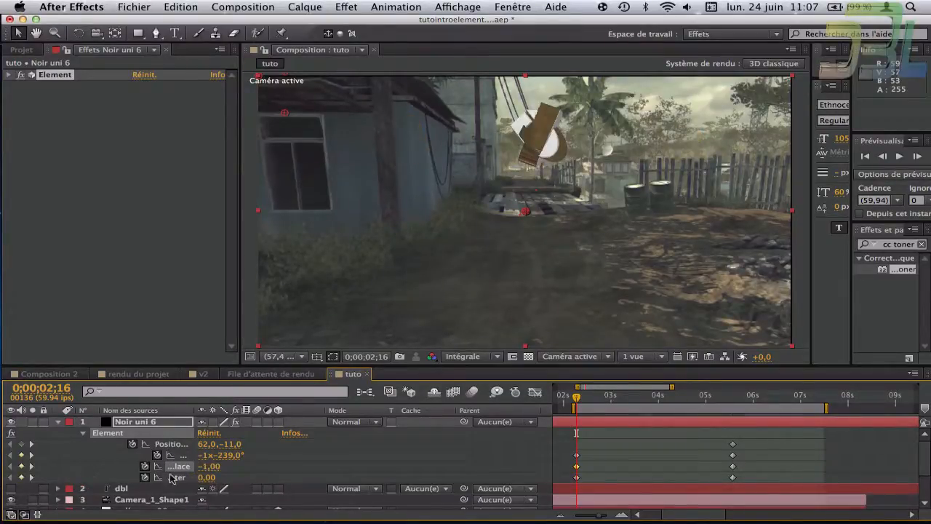
{"action": "left_click_drag", "start_coordinate": [219, 467], "coordinate": [318, 464]}
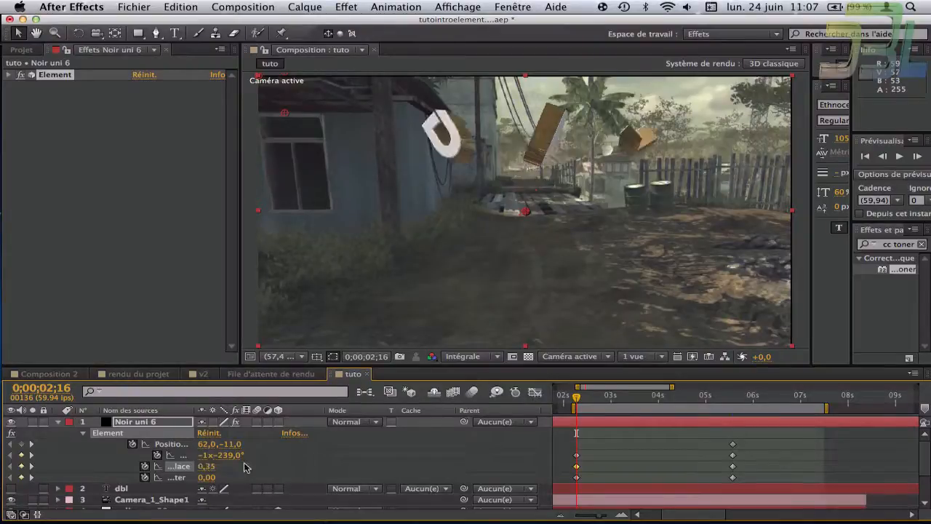
{"action": "left_click_drag", "start_coordinate": [213, 480], "coordinate": [283, 480]}
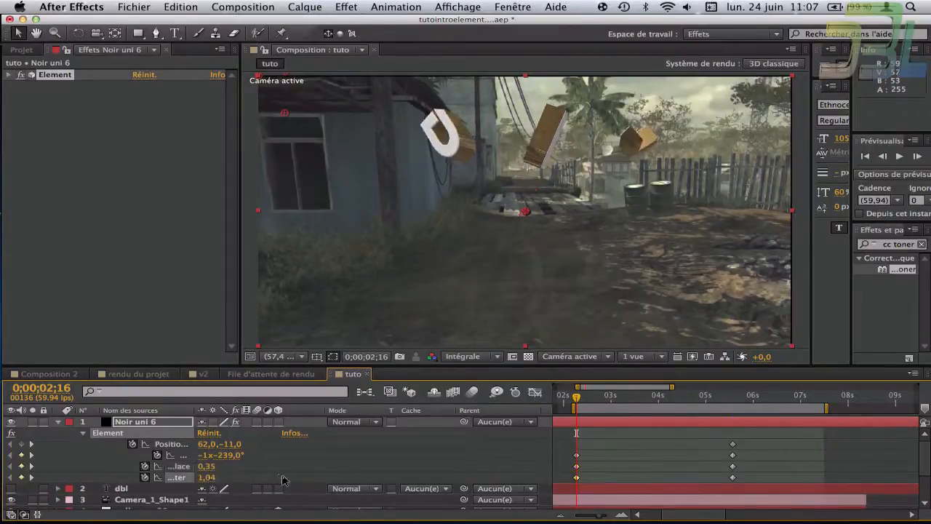
{"action": "left_click_drag", "start_coordinate": [216, 486], "coordinate": [467, 464]}
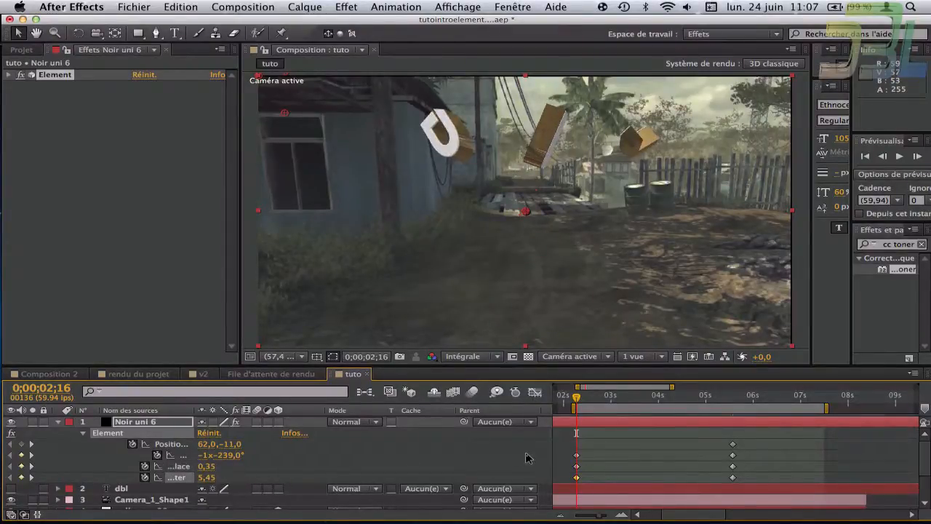
{"action": "left_click_drag", "start_coordinate": [207, 479], "coordinate": [721, 471]}
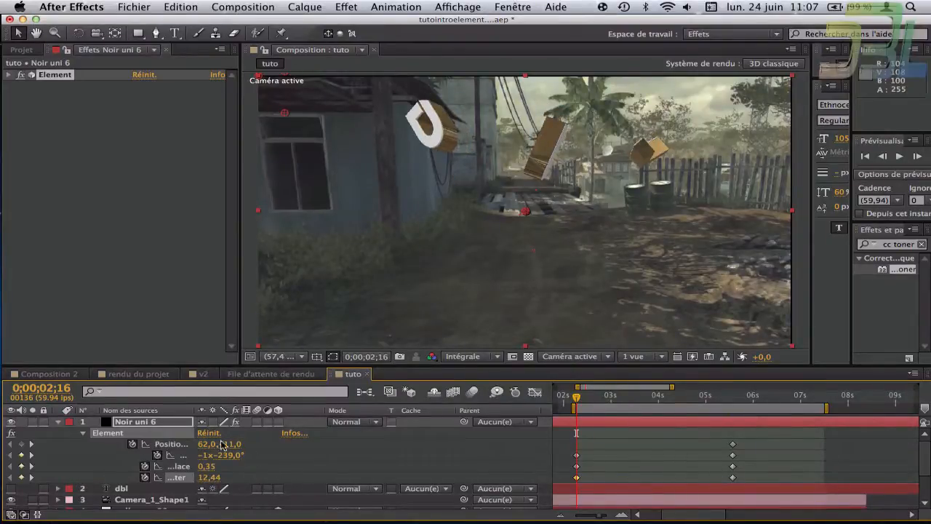
Keyframe the Element group's Position XY at 457,0, -141,0 at 0;00;02;16 to offset the scattered letters.
{"action": "left_click_drag", "start_coordinate": [228, 445], "coordinate": [289, 447]}
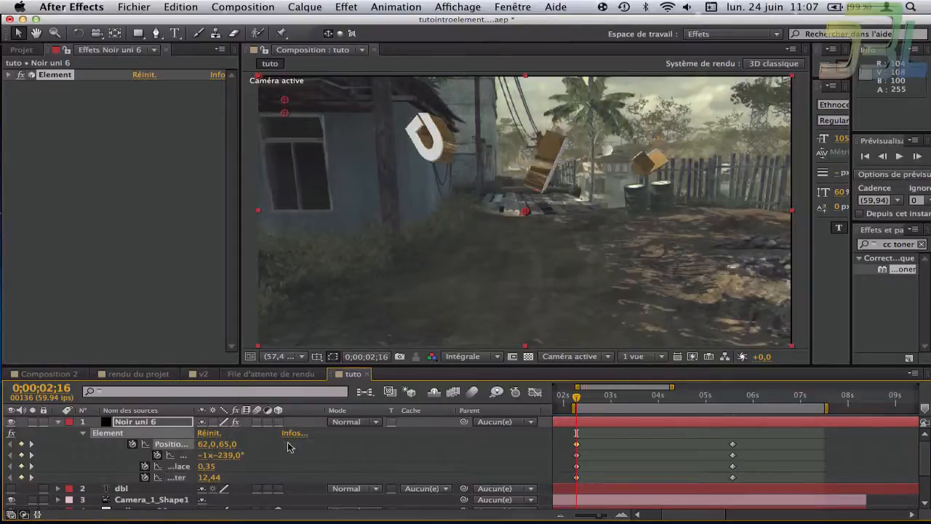
{"action": "left_click_drag", "start_coordinate": [230, 447], "coordinate": [95, 464]}
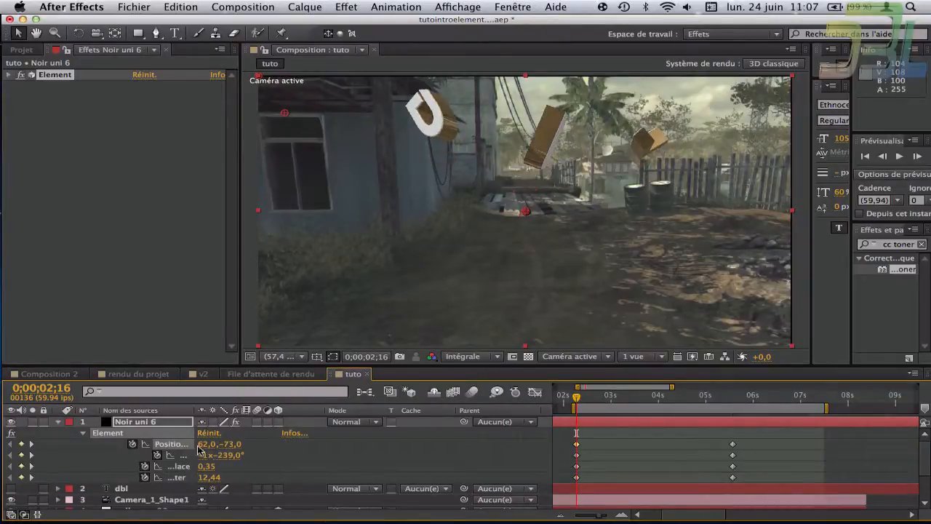
{"action": "left_click_drag", "start_coordinate": [200, 449], "coordinate": [86, 454]}
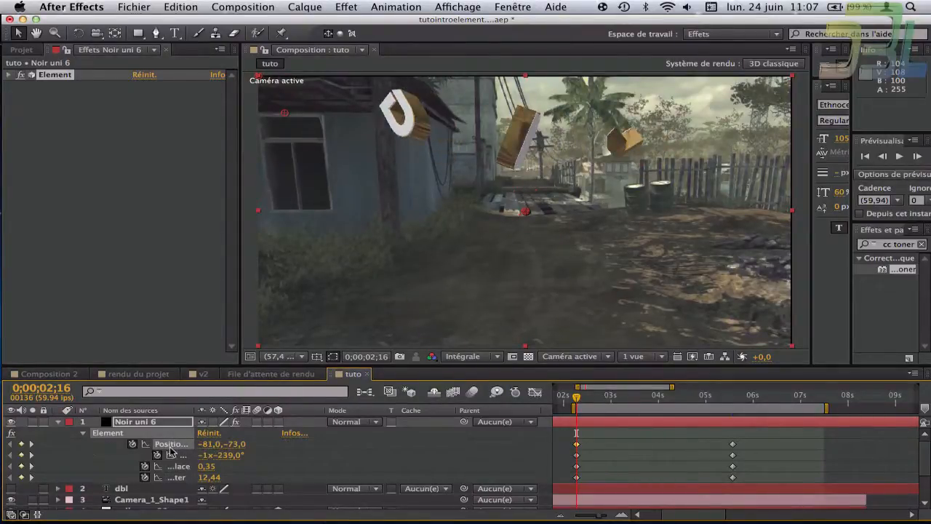
{"action": "left_click_drag", "start_coordinate": [208, 444], "coordinate": [399, 431]}
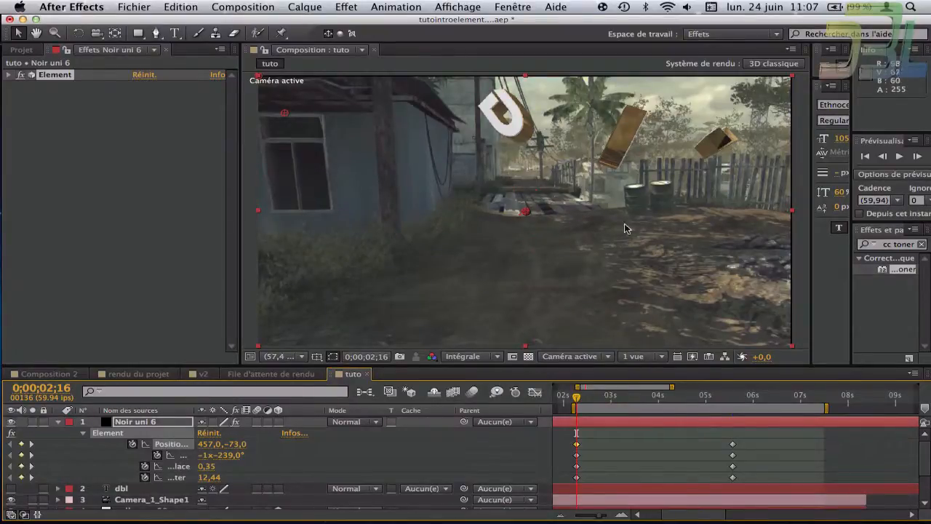
{"action": "left_click_drag", "start_coordinate": [241, 444], "coordinate": [191, 447]}
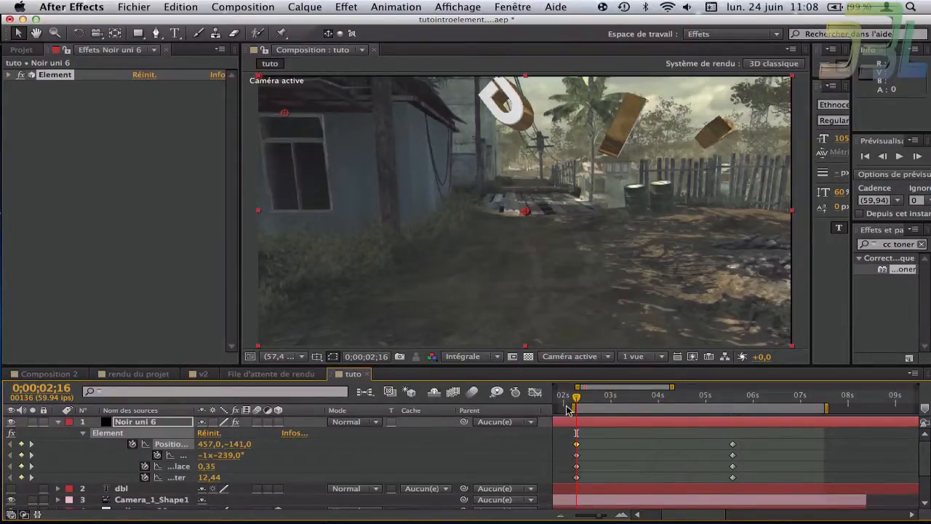
Preview the letters' assembling animation from 0;00;02;16 to about 0;00;04;49.
{"action": "key", "text": "space"}
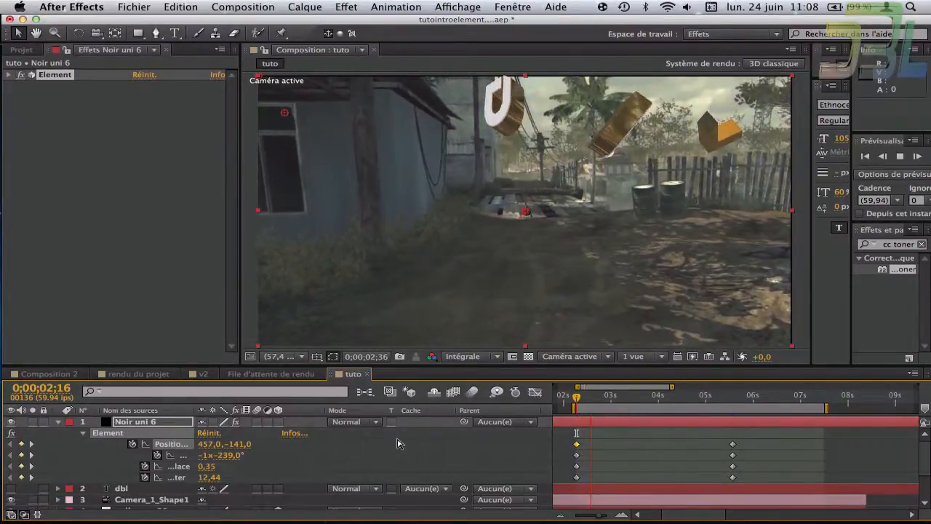
{"action": "left_click", "coordinate": [619, 397]}
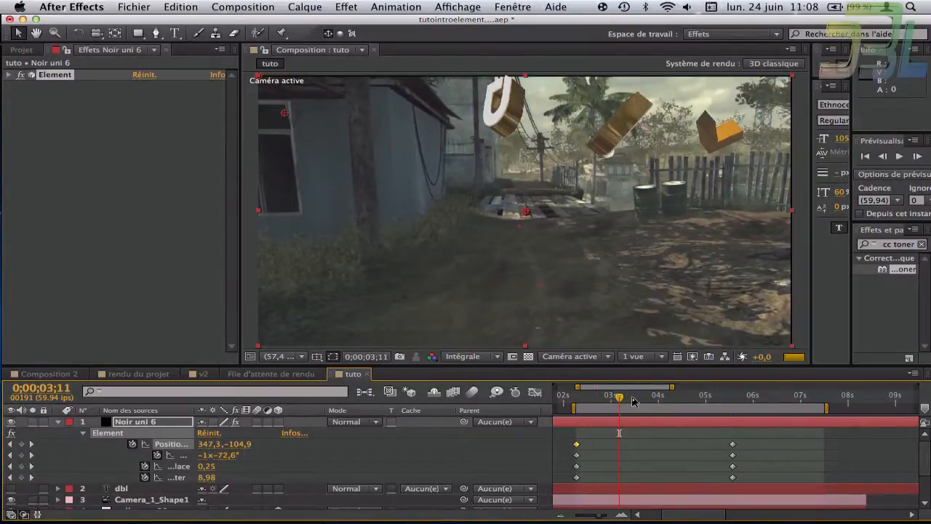
{"action": "left_click", "coordinate": [638, 398]}
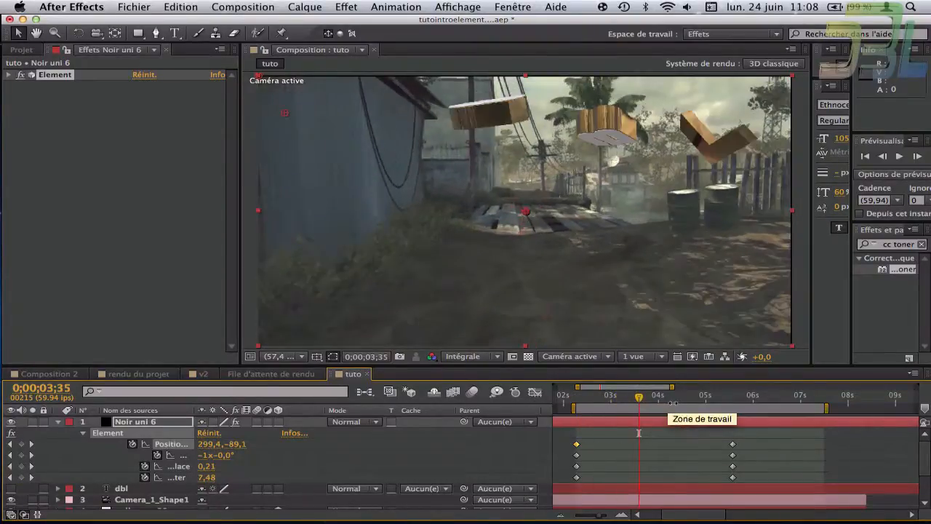
{"action": "left_click", "coordinate": [674, 402]}
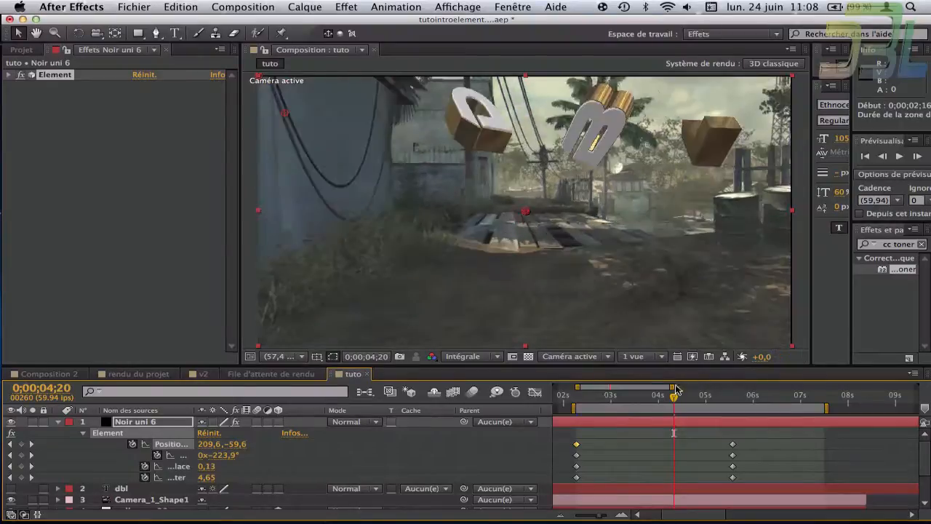
{"action": "left_click", "coordinate": [691, 396]}
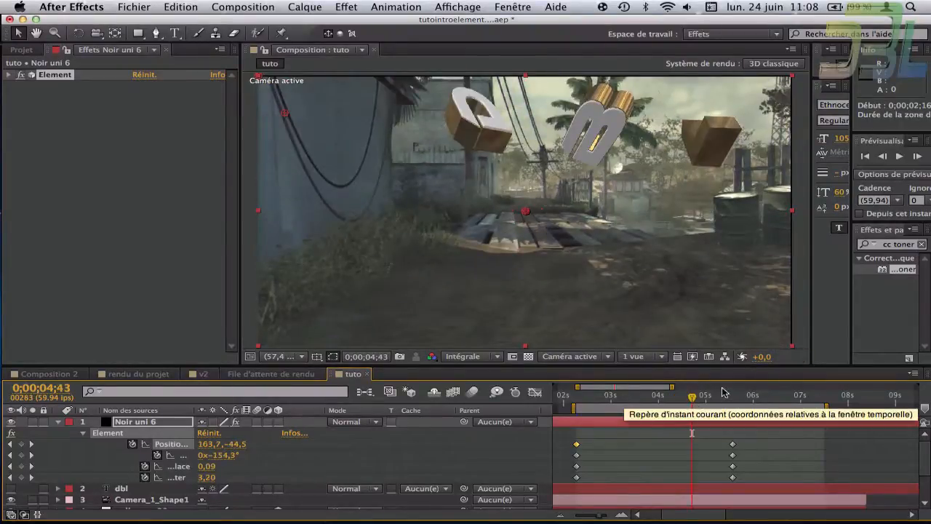
{"action": "key", "text": "space"}
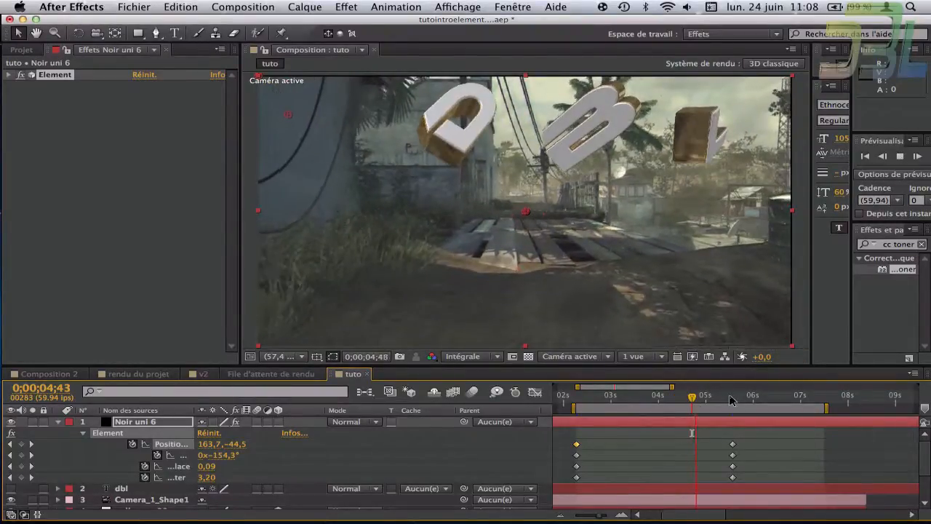
{"action": "key", "text": "space"}
Apply Easy Ease followed by Easy Ease In to the four Element keyframes at 0;00;05;34.
{"action": "left_click_drag", "start_coordinate": [718, 436], "coordinate": [735, 480]}
{"action": "right_click", "coordinate": [732, 477]}
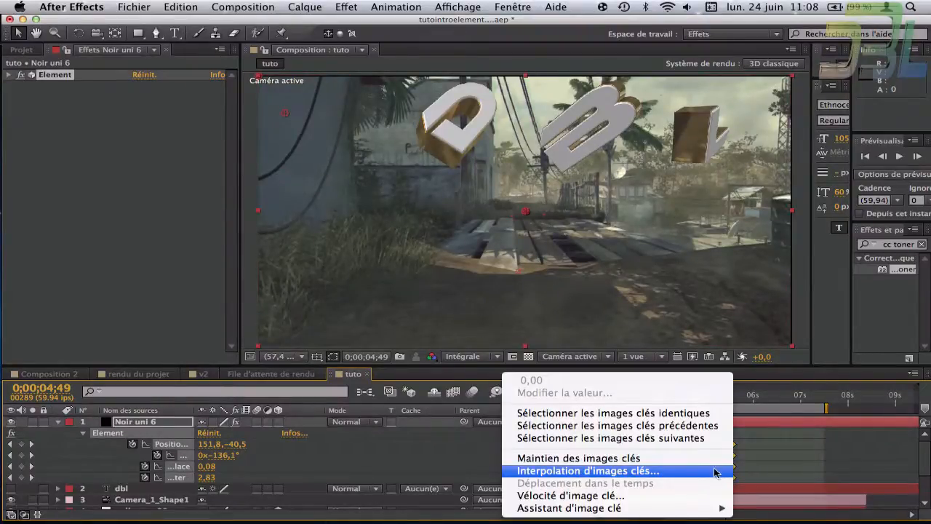
{"action": "left_click", "coordinate": [742, 467]}
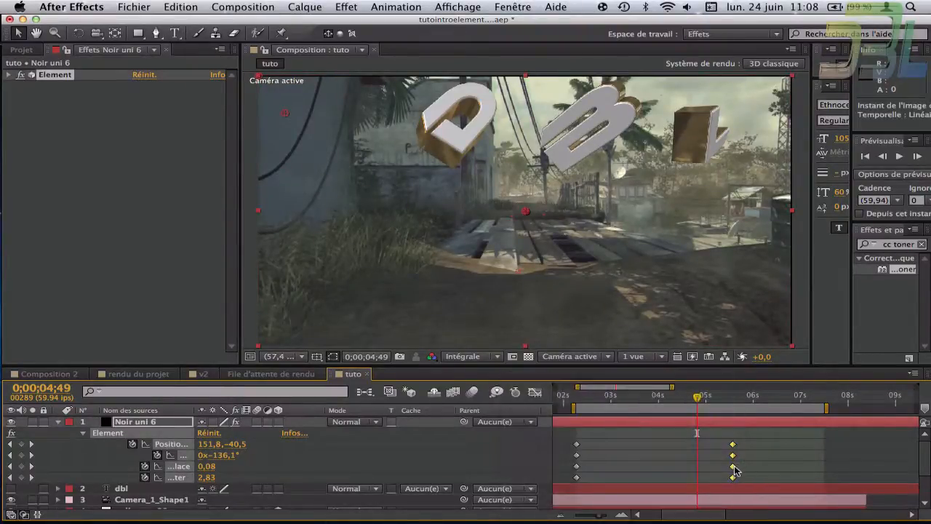
{"action": "right_click", "coordinate": [732, 472]}
{"action": "mouse_move", "coordinate": [702, 507]}
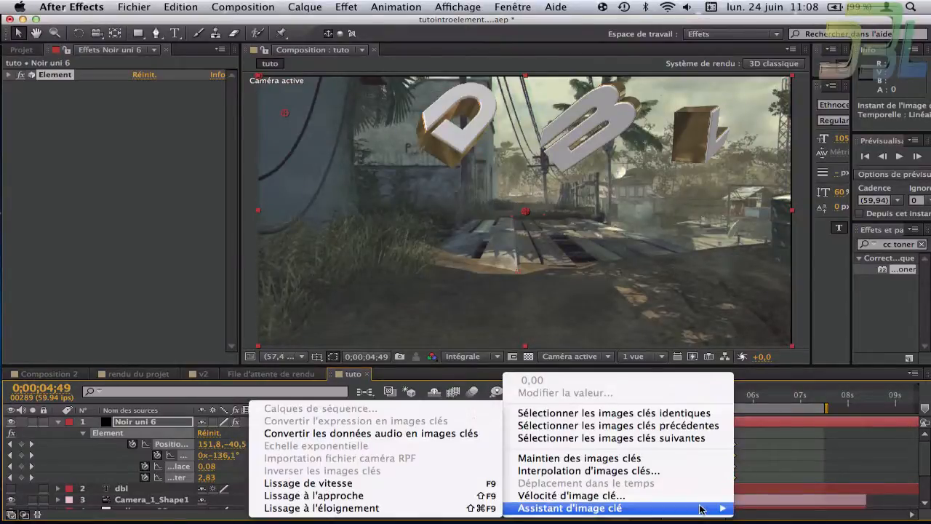
{"action": "left_click", "coordinate": [410, 487]}
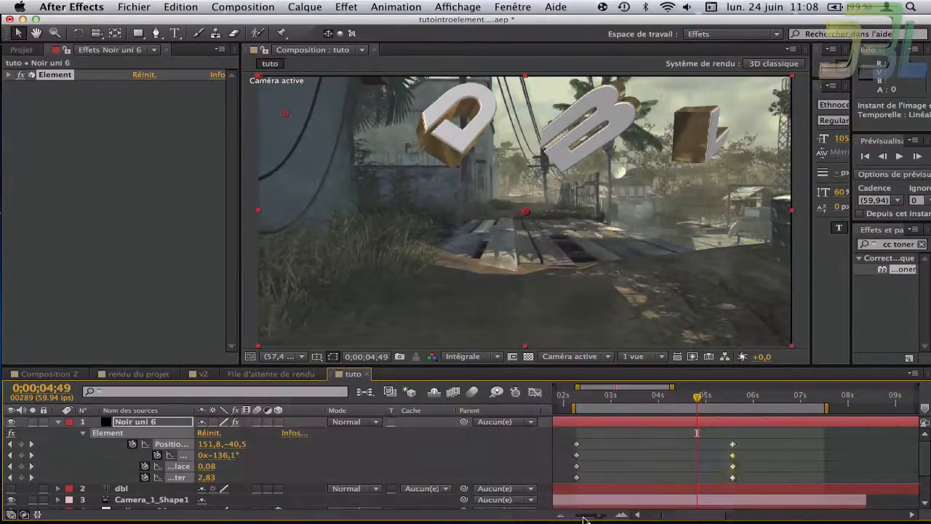
{"action": "right_click", "coordinate": [733, 471]}
{"action": "mouse_move", "coordinate": [658, 508]}
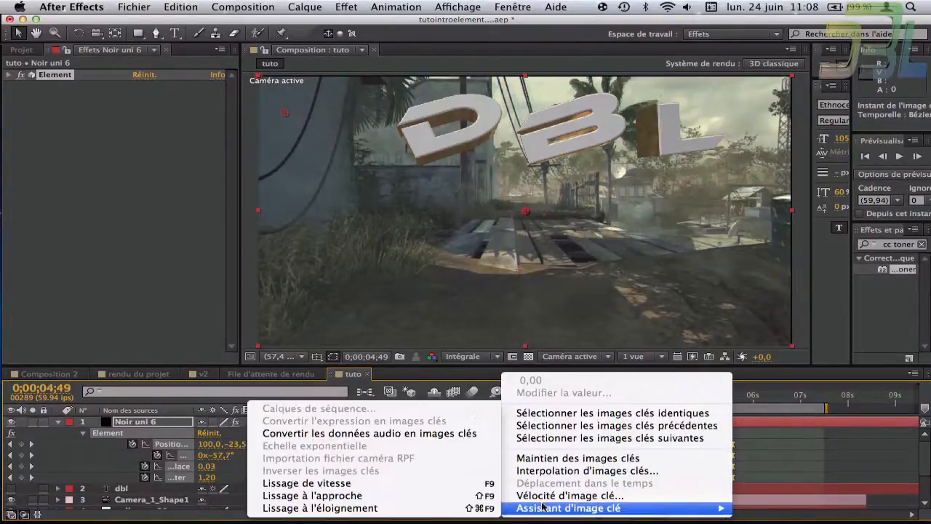
{"action": "left_click", "coordinate": [424, 495]}
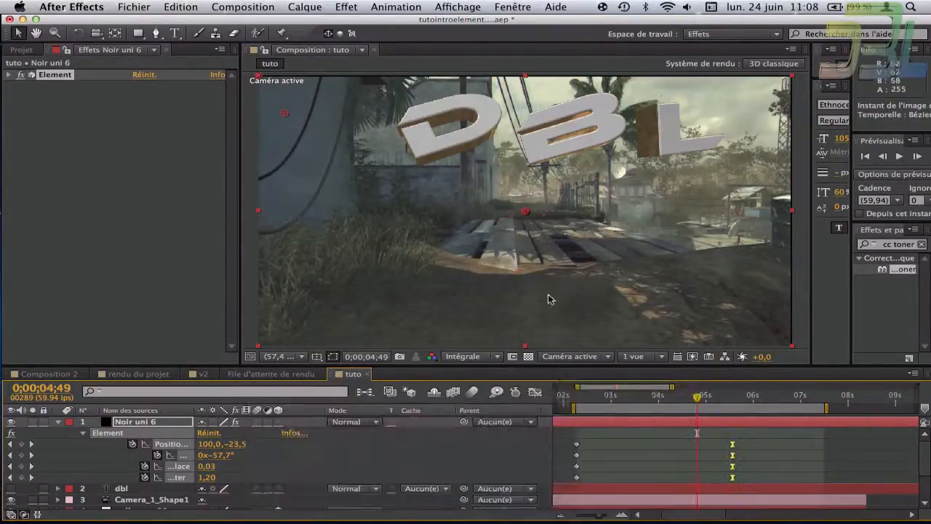
Play back the eased end of the letter animation between about 0;00;04;19 and 0;00;05;15.
{"action": "left_click", "coordinate": [715, 396]}
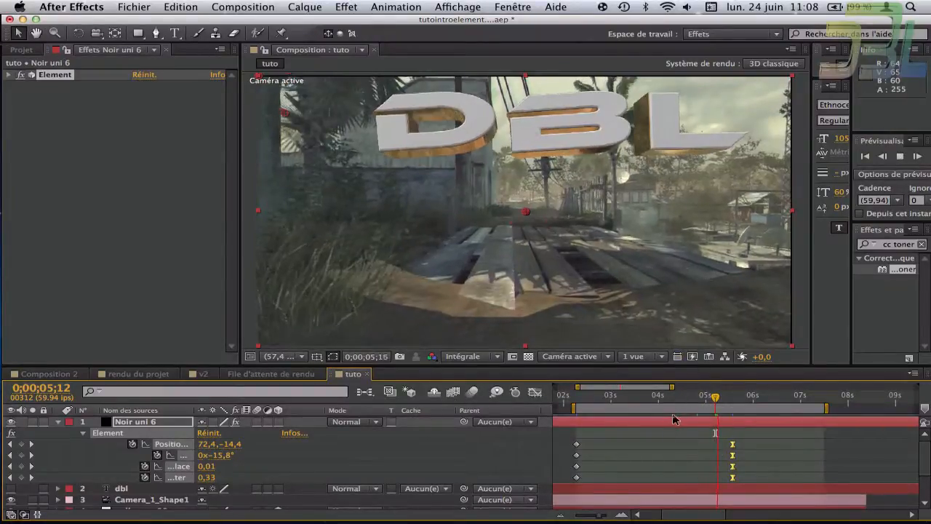
{"action": "key", "text": "space"}
{"action": "left_click_drag", "start_coordinate": [685, 398], "coordinate": [673, 398]}
{"action": "key", "text": "space"}
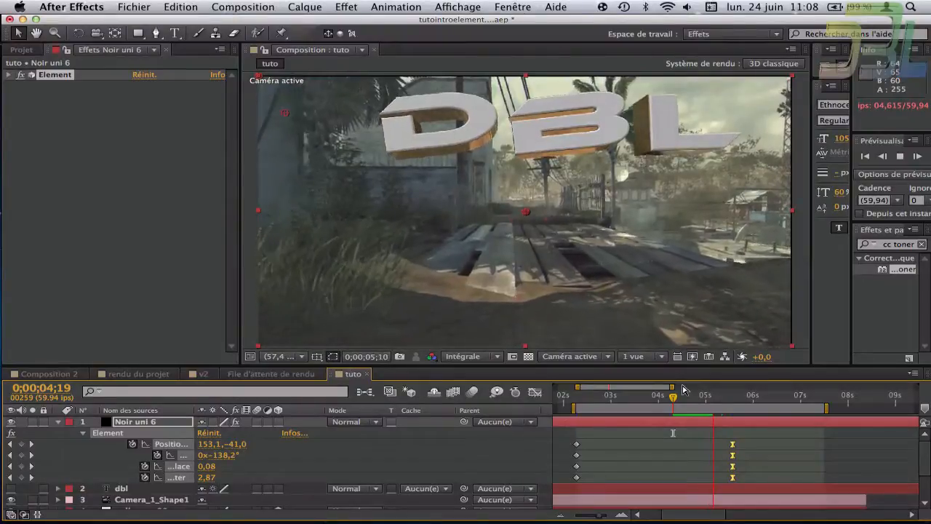
{"action": "key", "text": "space"}
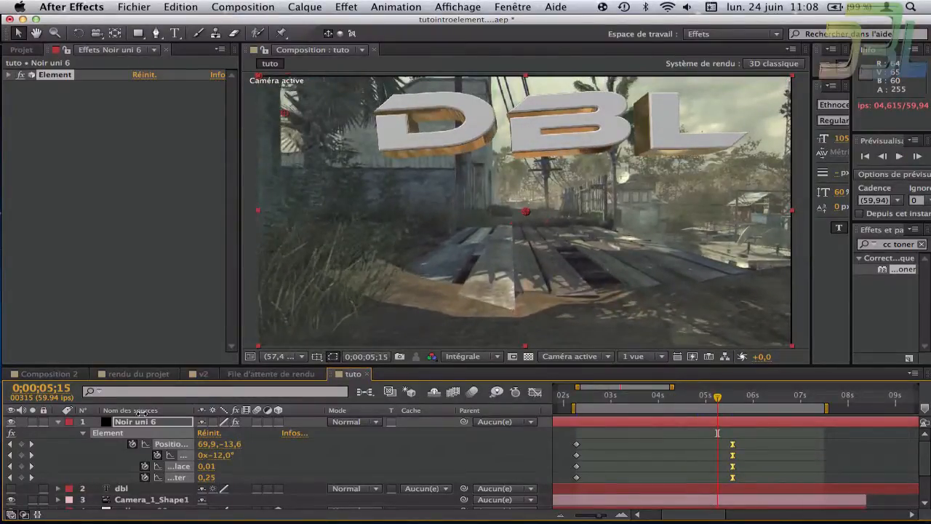
Collapse the Element layer's properties and create a new black 1280 × 720 px solid above it.
{"action": "left_click", "coordinate": [57, 422]}
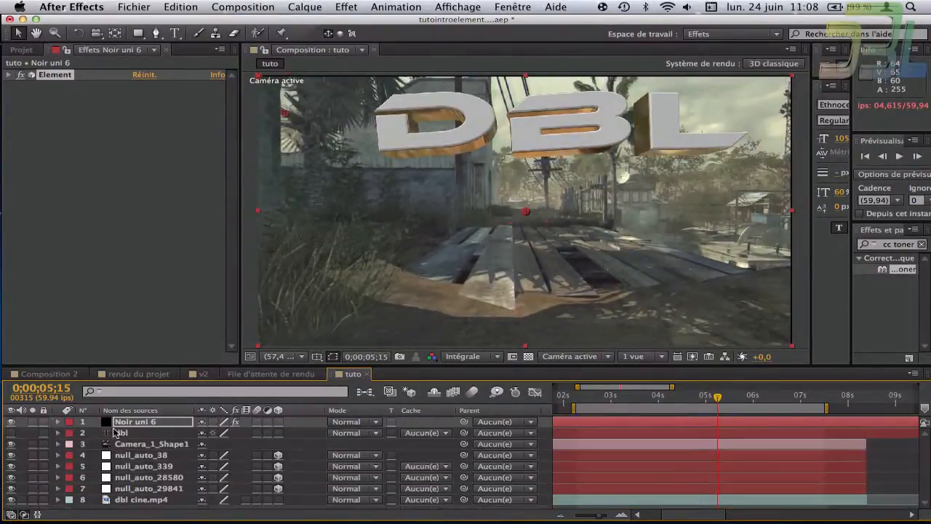
{"action": "left_click", "coordinate": [305, 6]}
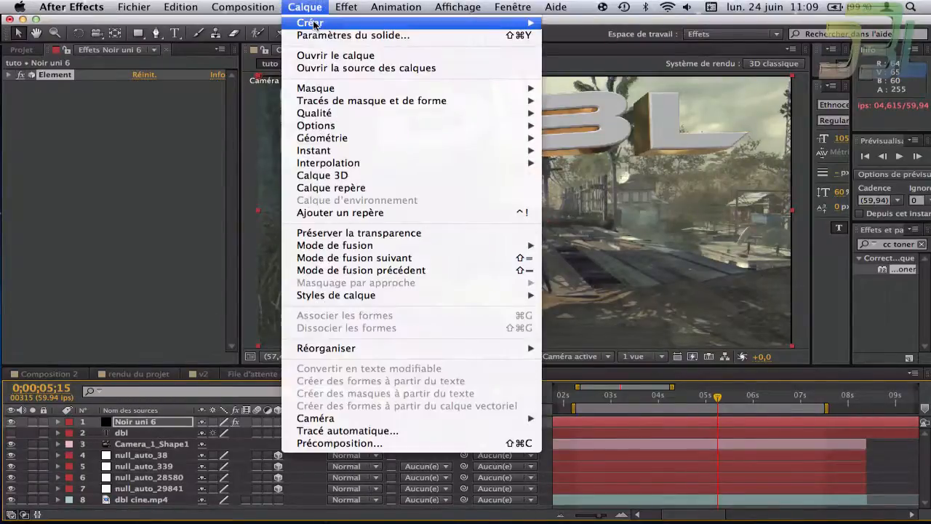
{"action": "mouse_move", "coordinate": [313, 23]}
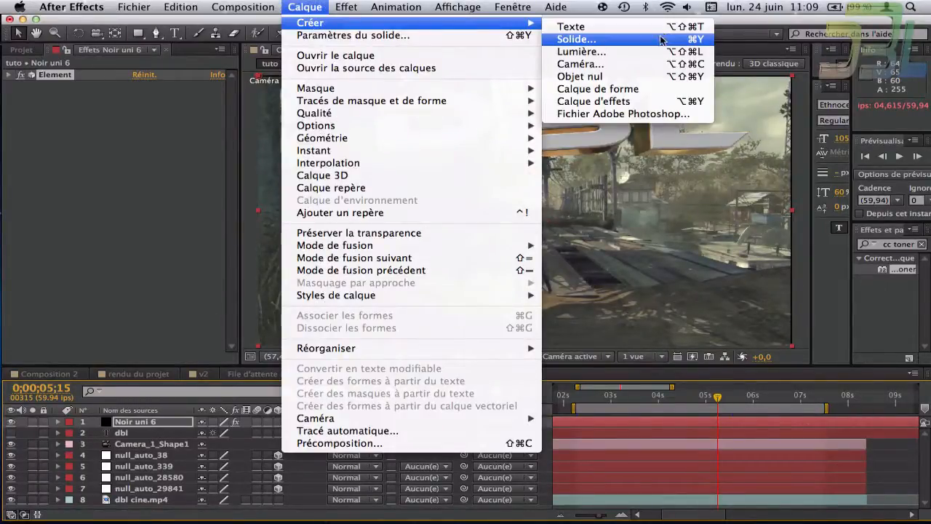
{"action": "left_click", "coordinate": [662, 40]}
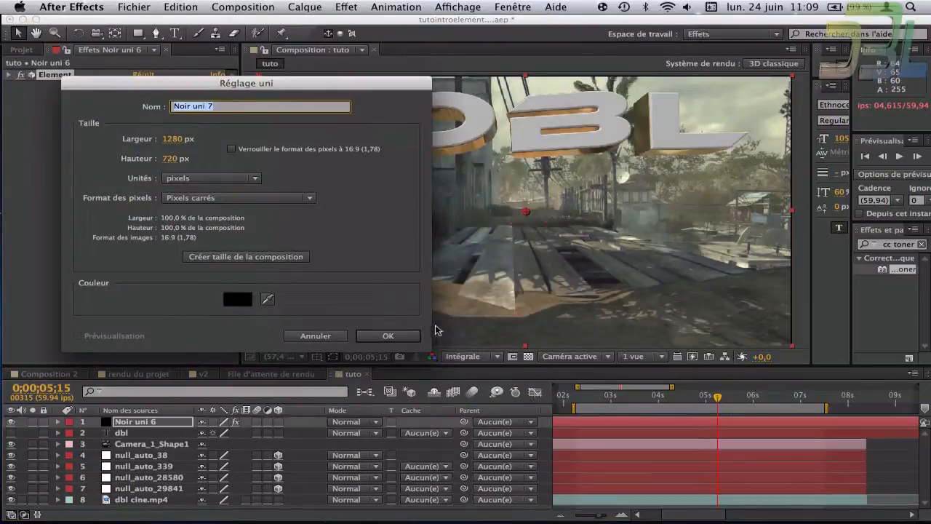
{"action": "left_click", "coordinate": [388, 336]}
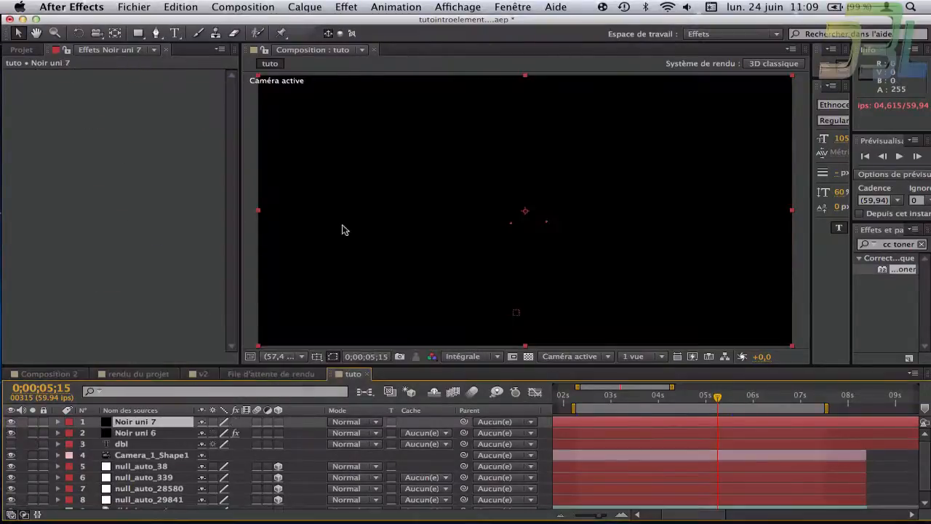
Apply the Trapcode Particular effect to the new solid.
{"action": "left_click", "coordinate": [349, 7]}
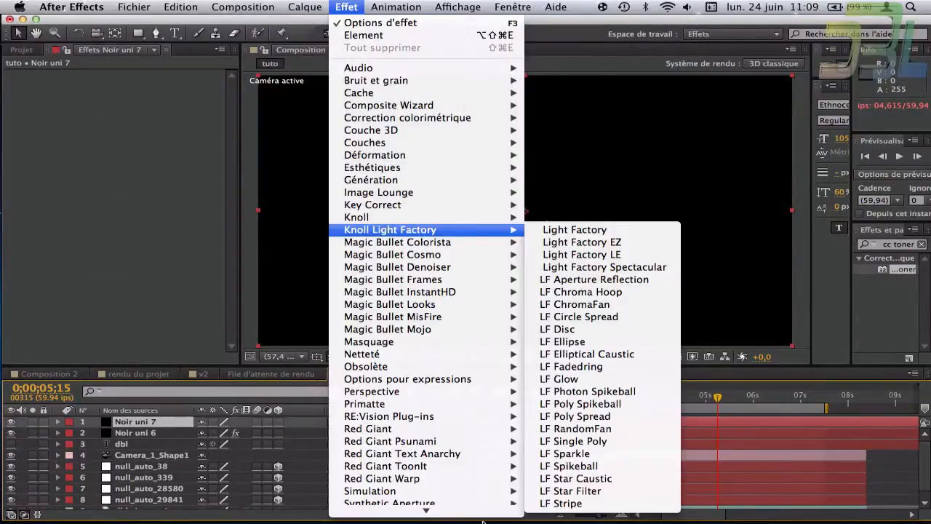
{"action": "mouse_move", "coordinate": [432, 508]}
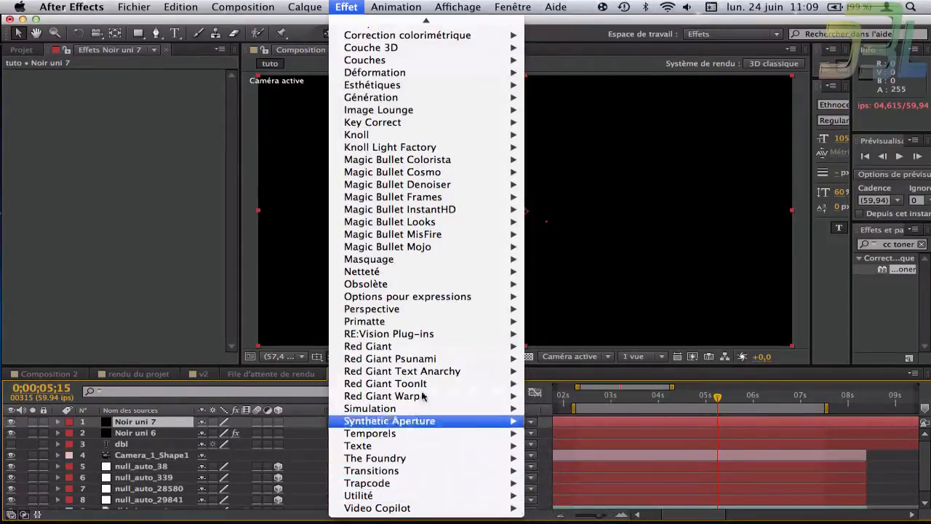
{"action": "mouse_move", "coordinate": [427, 402]}
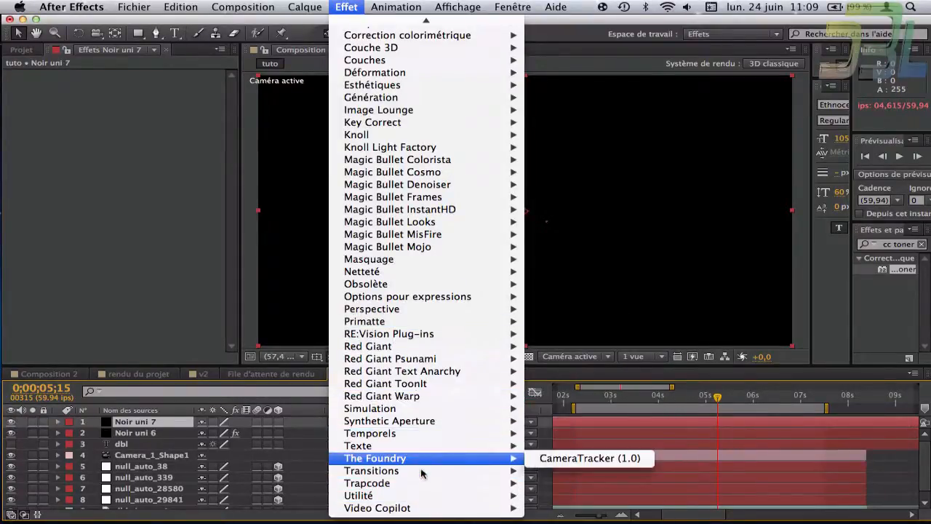
{"action": "mouse_move", "coordinate": [429, 485]}
{"action": "left_click", "coordinate": [564, 471]}
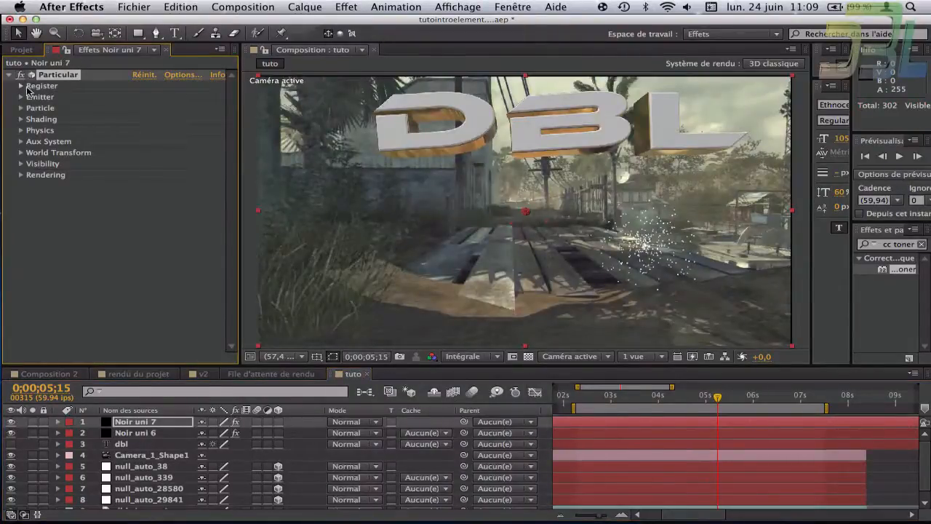
Change Particular's Emitter Type to Box.
{"action": "left_click", "coordinate": [20, 97]}
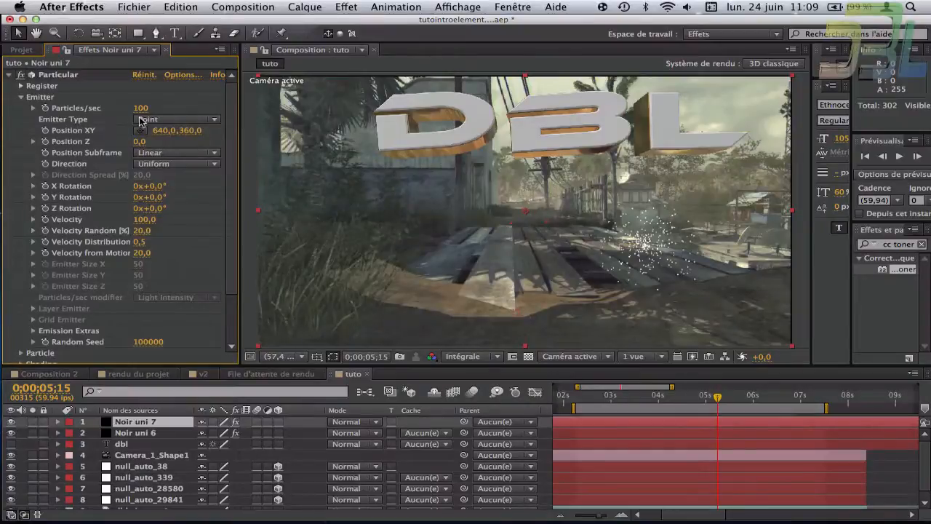
{"action": "left_click", "coordinate": [175, 120]}
{"action": "left_click", "coordinate": [157, 144]}
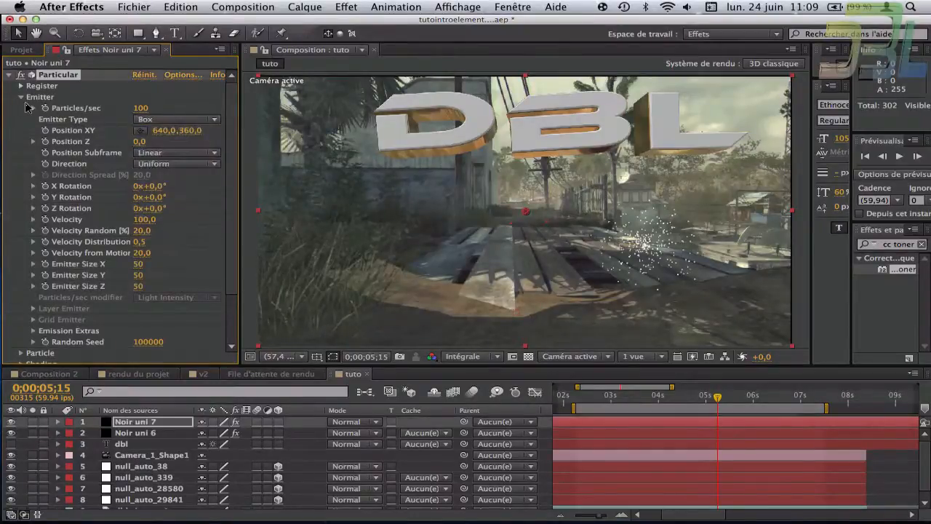
Set the emitter's Velocity, Velocity Random, Velocity Distribution and Velocity from Motion all to 0.
{"action": "scroll", "coordinate": [70, 147], "scroll_direction": "down", "scroll_amount": 3}
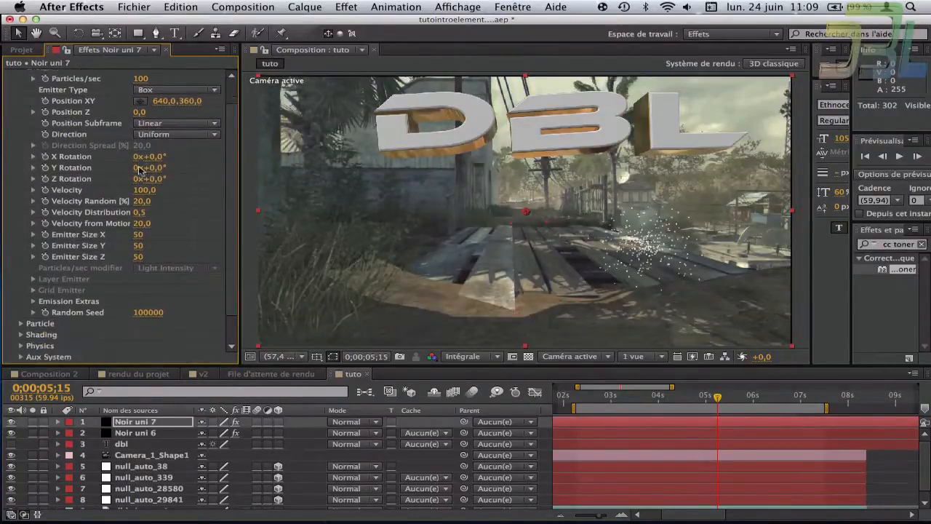
{"action": "left_click", "coordinate": [153, 181]}
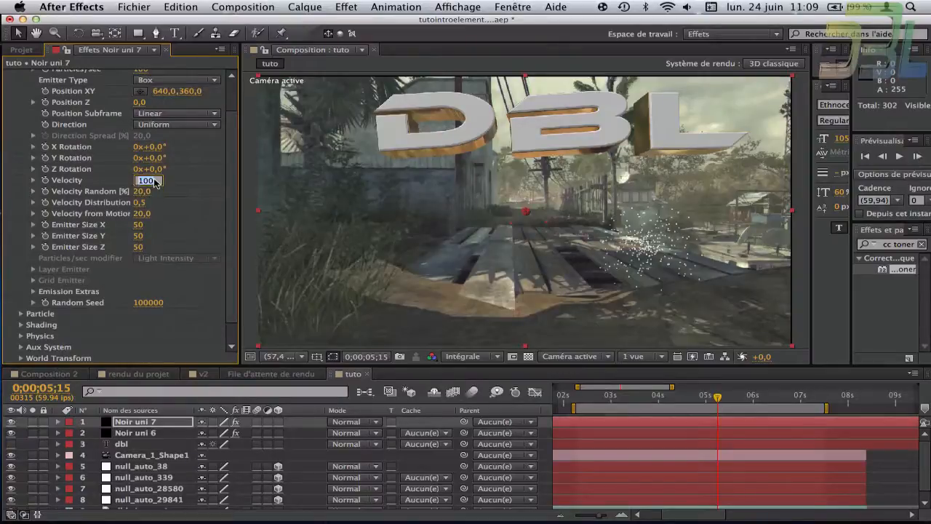
{"action": "type", "text": "0"}
{"action": "left_click", "coordinate": [142, 191]}
{"action": "type", "text": "0"}
{"action": "key", "text": "Return"}
{"action": "left_click", "coordinate": [143, 203]}
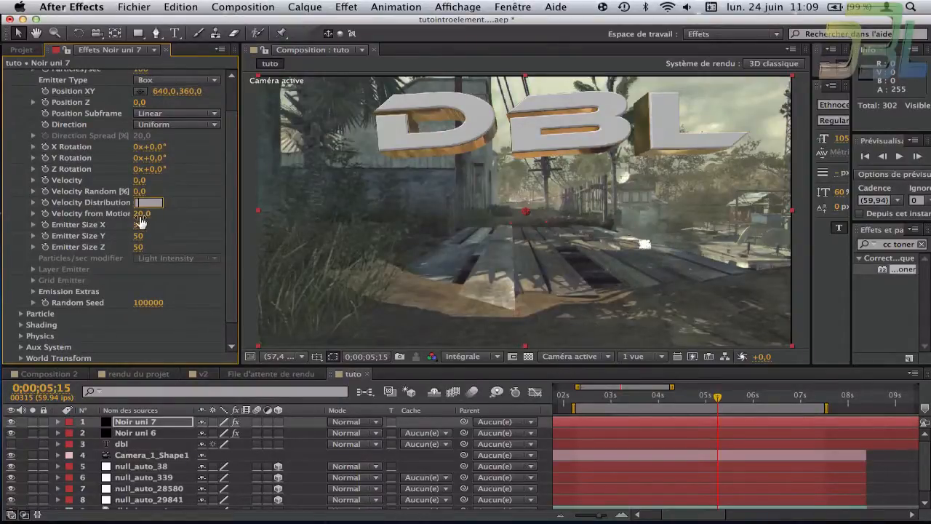
{"action": "type", "text": "0"}
{"action": "left_click", "coordinate": [141, 215]}
{"action": "type", "text": "0"}
{"action": "left_click", "coordinate": [138, 225]}
{"action": "left_click", "coordinate": [157, 210]}
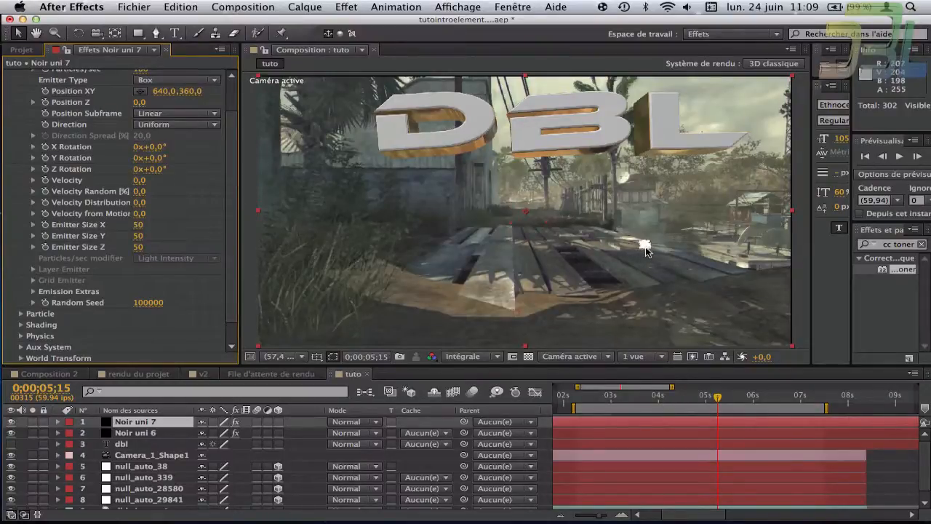
Set the box emitter's Emitter Size X, Y and Z to 5000 each.
{"action": "left_click", "coordinate": [139, 224]}
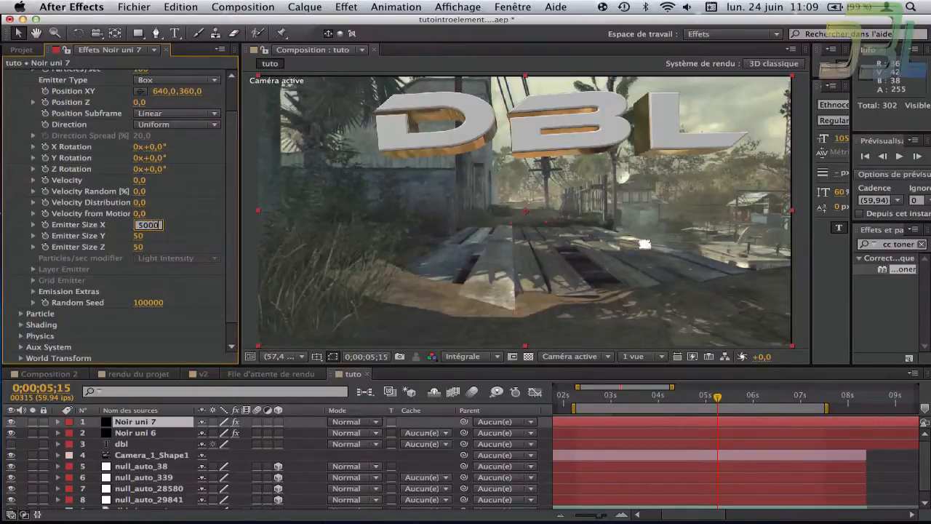
{"action": "type", "text": "5000"}
{"action": "left_click", "coordinate": [138, 236]}
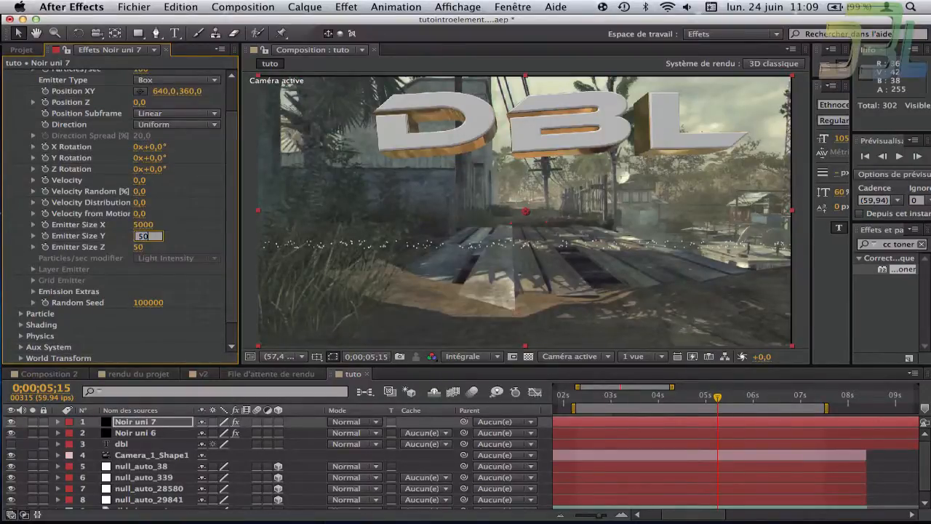
{"action": "left_click", "coordinate": [136, 247]}
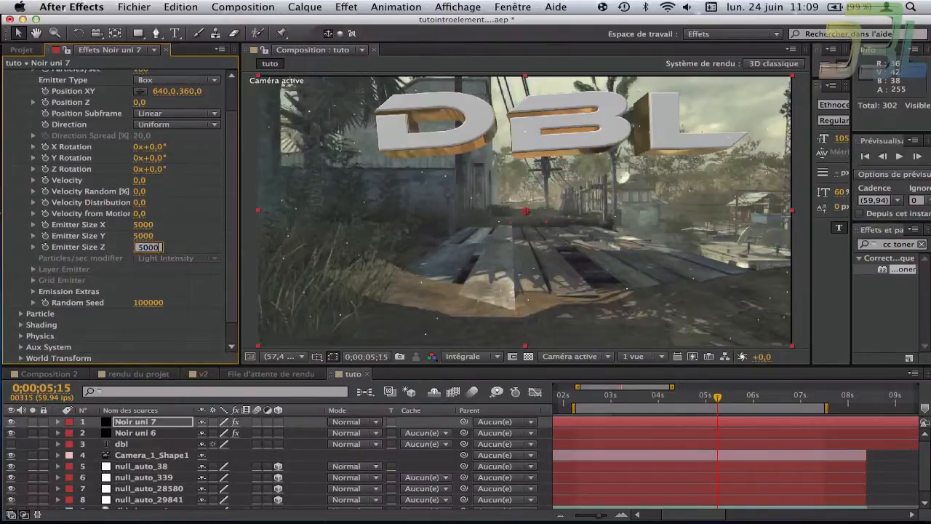
{"action": "type", "text": "5000"}
{"action": "key", "text": "Return"}
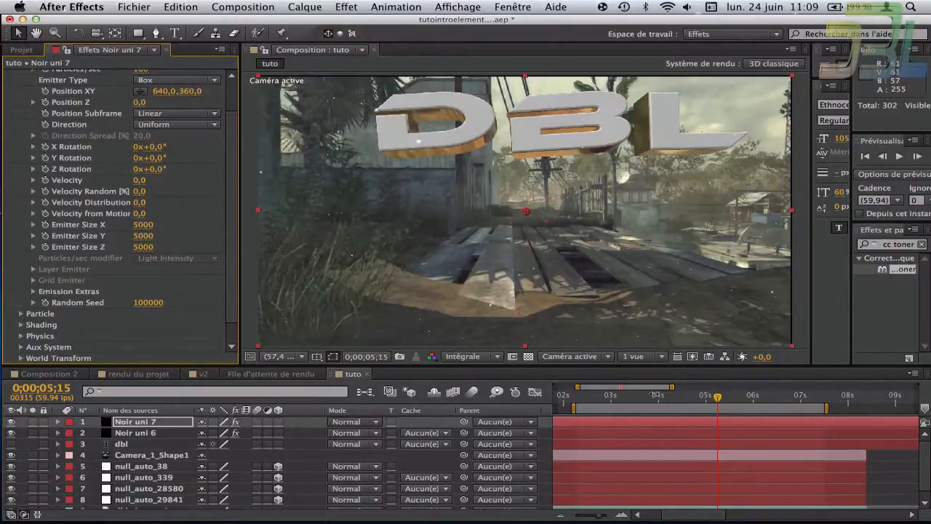
Go to 0;00;03;55 and set Emitter Size Y to 2500.
{"action": "left_click", "coordinate": [655, 395]}
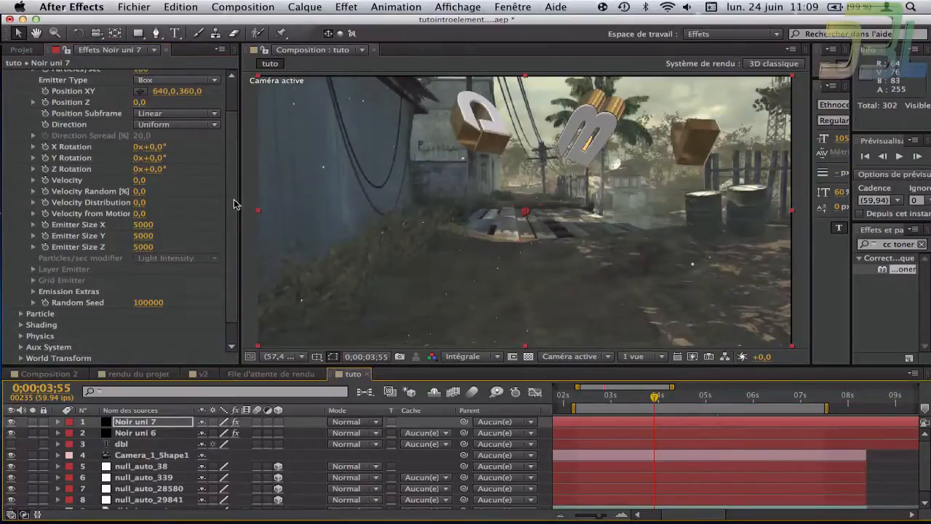
{"action": "left_click", "coordinate": [144, 235]}
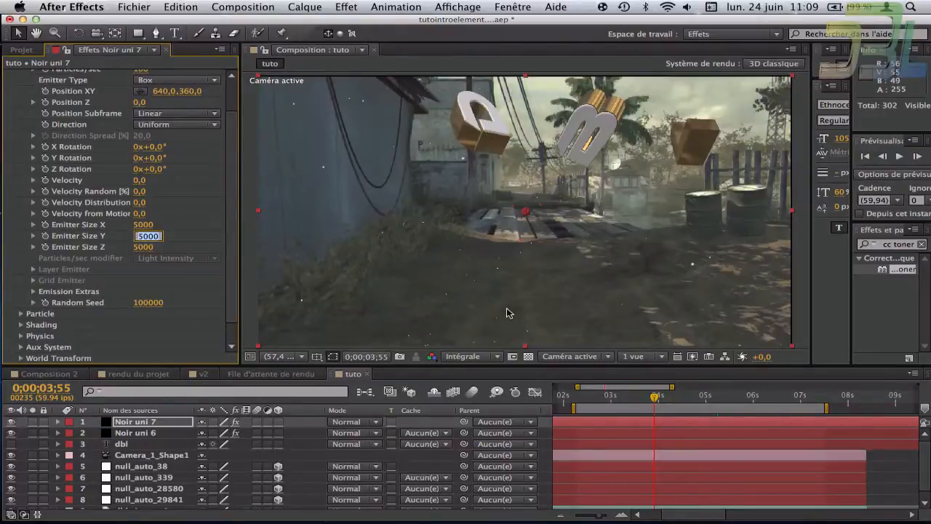
{"action": "type", "text": "2"}
{"action": "key", "text": "Return"}
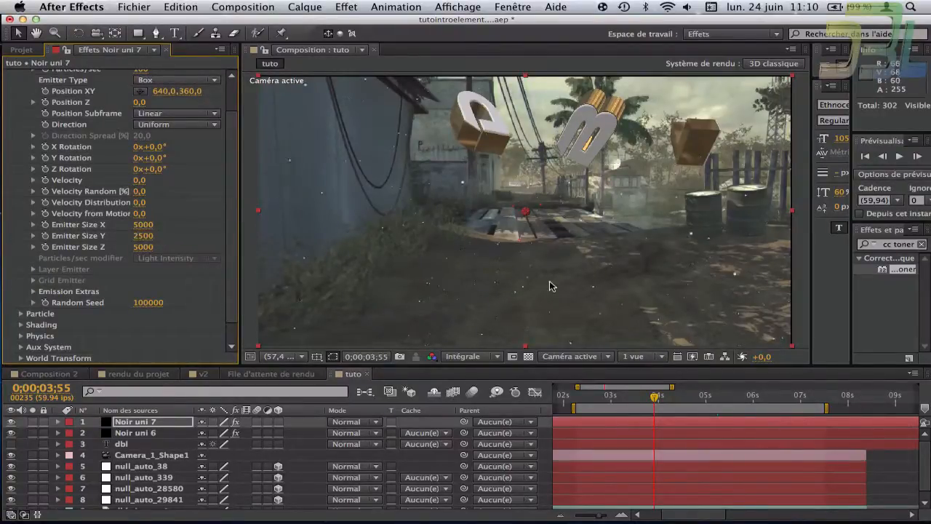
Set Emitter Size X to 2000, and raise it to 3832 to widen the particle spread.
{"action": "left_click", "coordinate": [142, 225]}
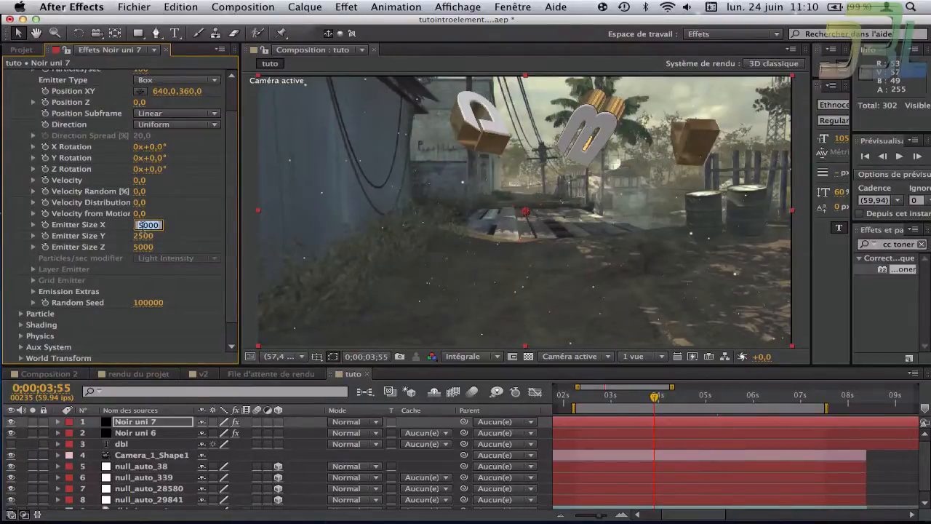
{"action": "type", "text": "2000"}
{"action": "key", "text": "Return"}
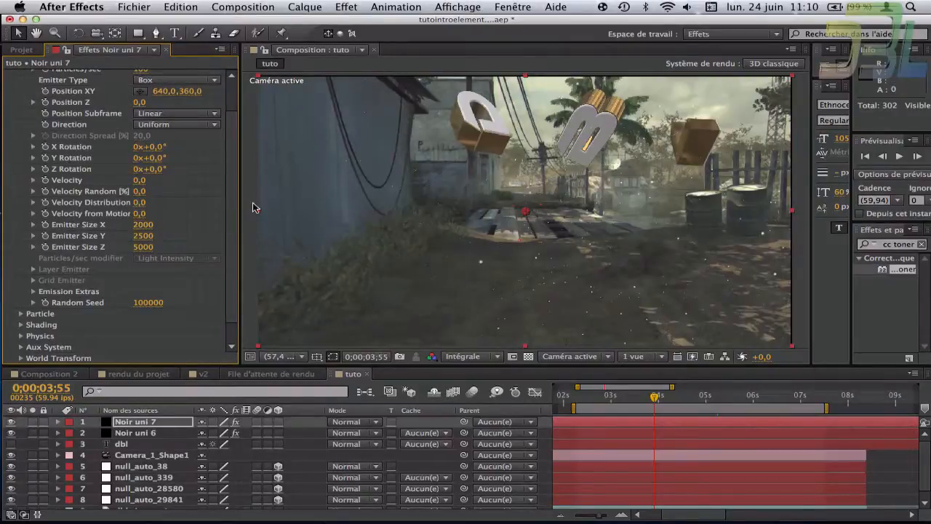
{"action": "left_click_drag", "start_coordinate": [144, 224], "coordinate": [206, 224]}
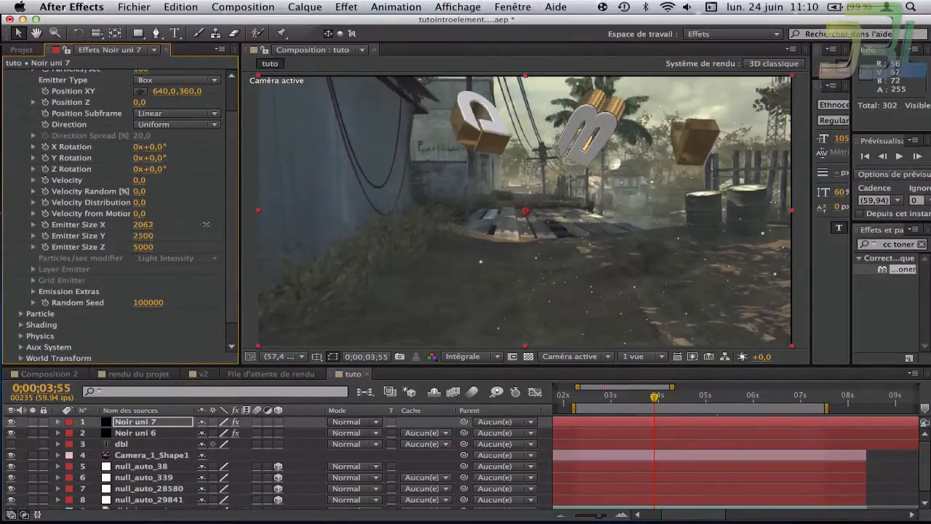
{"action": "left_click_drag", "start_coordinate": [504, 203], "coordinate": [881, 183]}
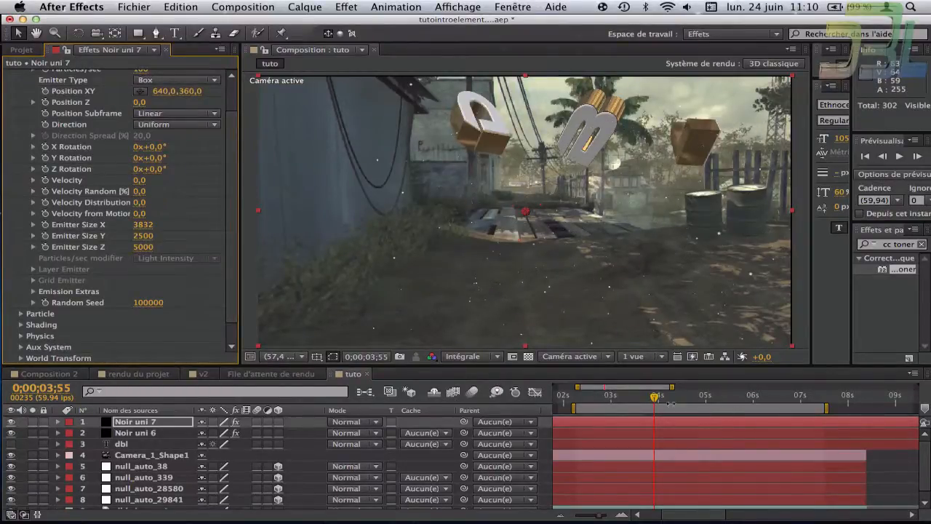
Check the particles around 0;00;03;33 and set Particles/sec to 200.
{"action": "left_click", "coordinate": [629, 396]}
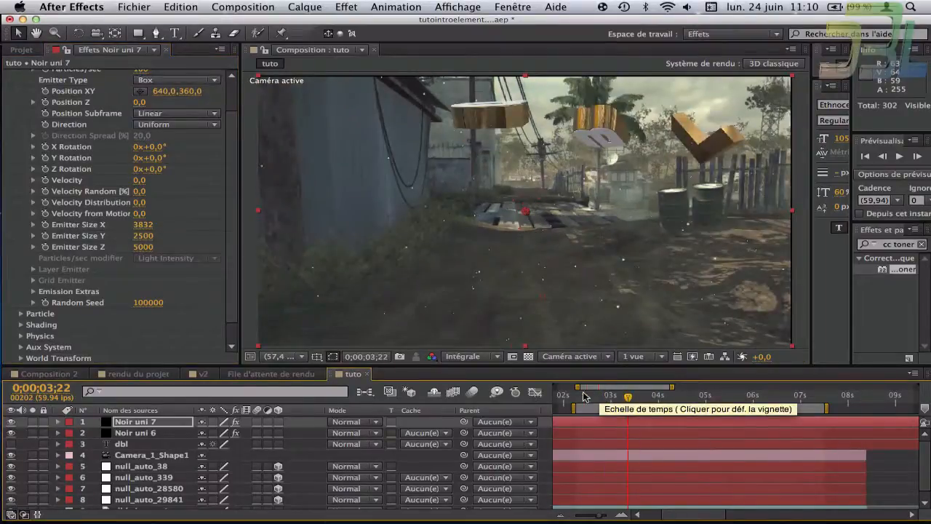
{"action": "left_click_drag", "start_coordinate": [629, 396], "coordinate": [637, 400]}
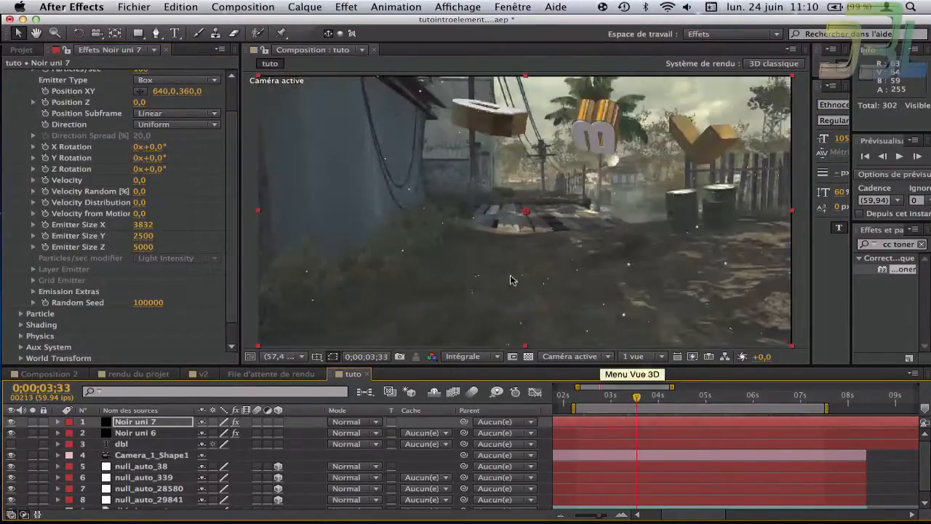
{"action": "scroll", "coordinate": [234, 175], "scroll_direction": "up", "scroll_amount": 3}
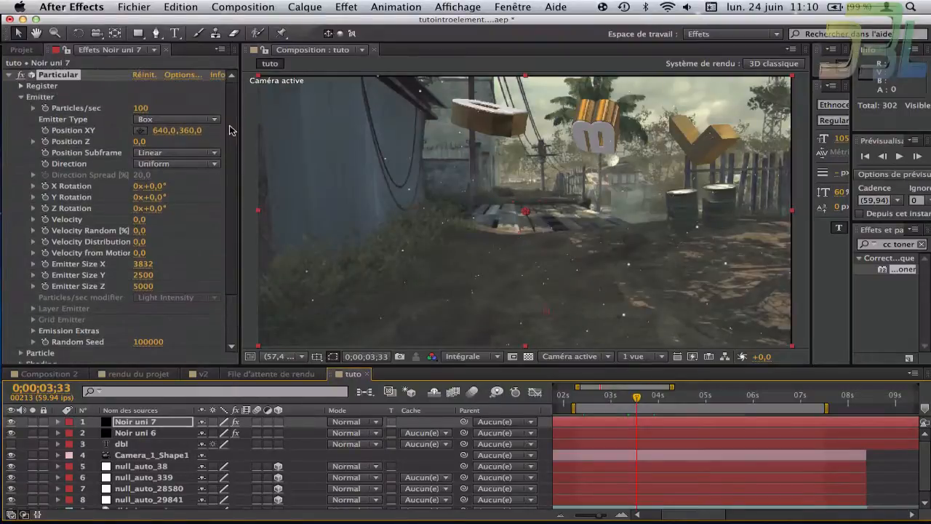
{"action": "left_click", "coordinate": [146, 108]}
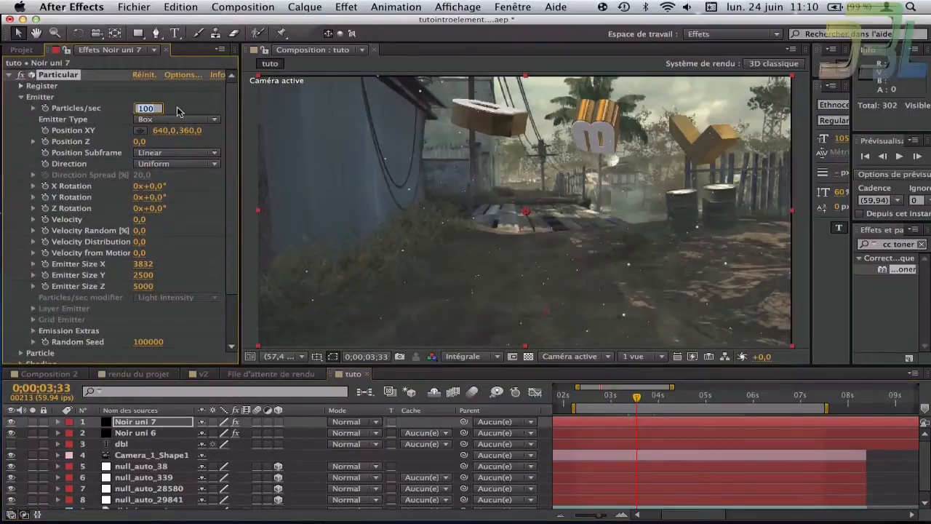
{"action": "type", "text": "2"}
{"action": "key", "text": "Return"}
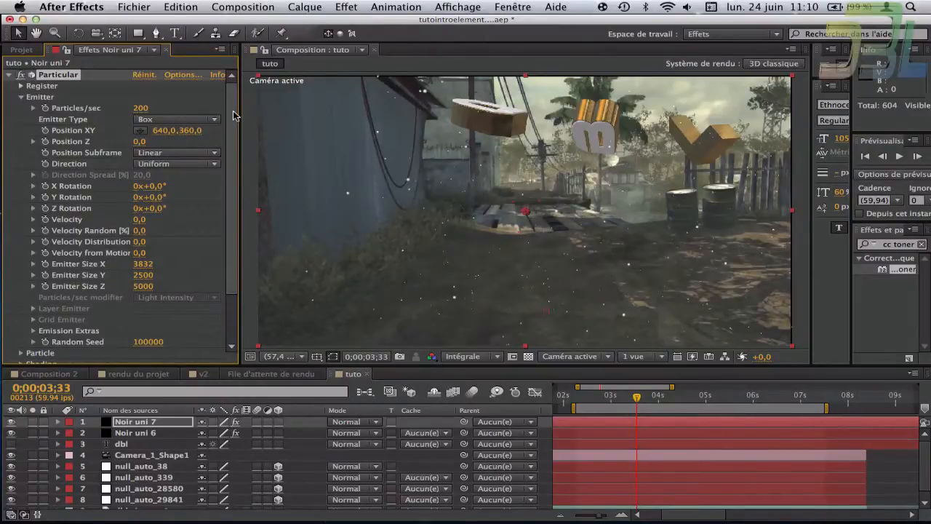
Set the particles' Life to 2 seconds in Particular's Particle settings.
{"action": "scroll", "coordinate": [234, 114], "scroll_direction": "down", "scroll_amount": 3}
{"action": "scroll", "coordinate": [235, 115], "scroll_direction": "up", "scroll_amount": 3}
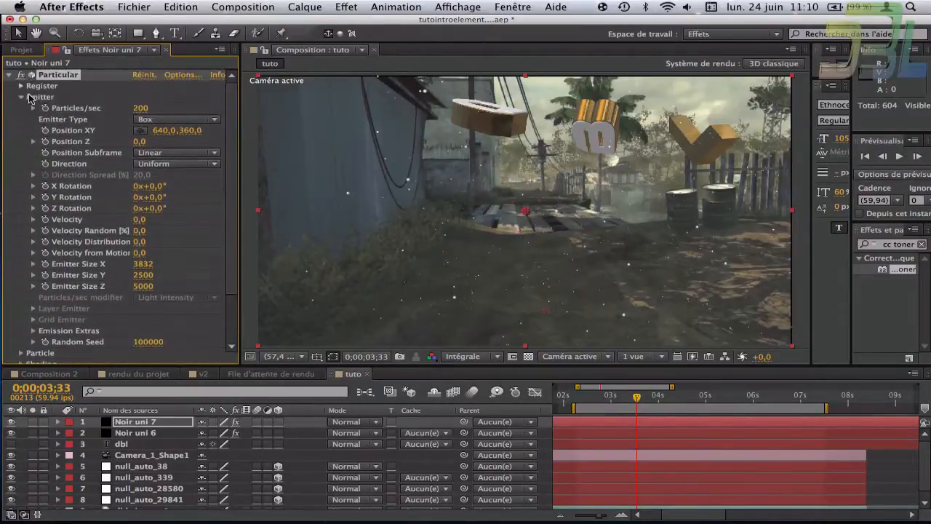
{"action": "left_click", "coordinate": [22, 97]}
{"action": "left_click", "coordinate": [22, 108]}
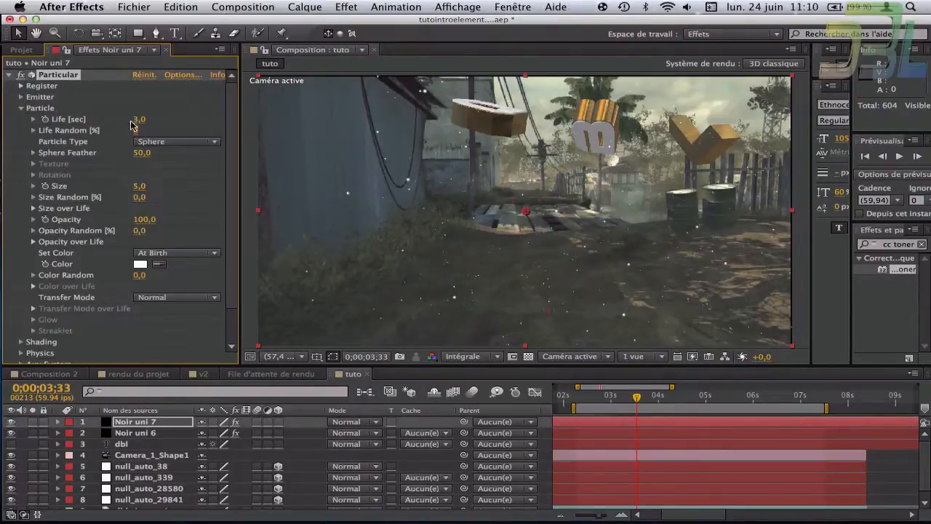
{"action": "left_click", "coordinate": [139, 120]}
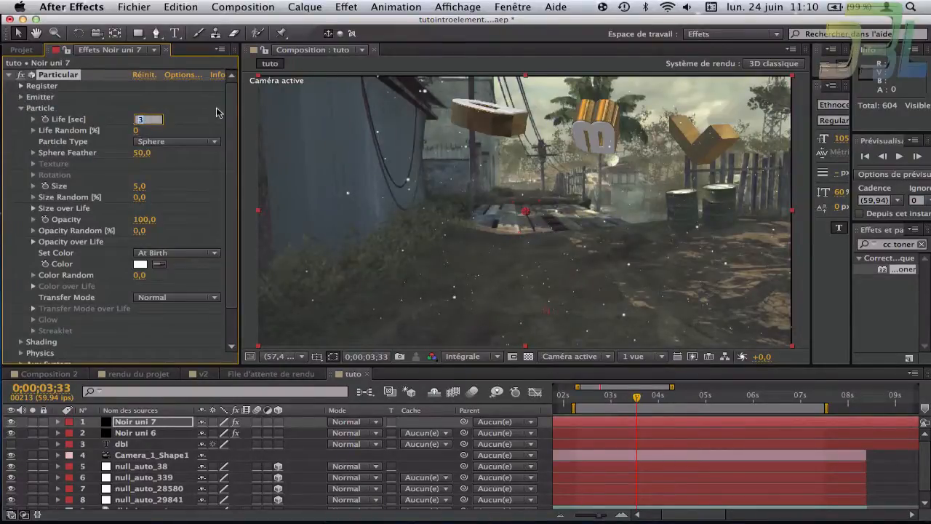
{"action": "key", "text": "Return"}
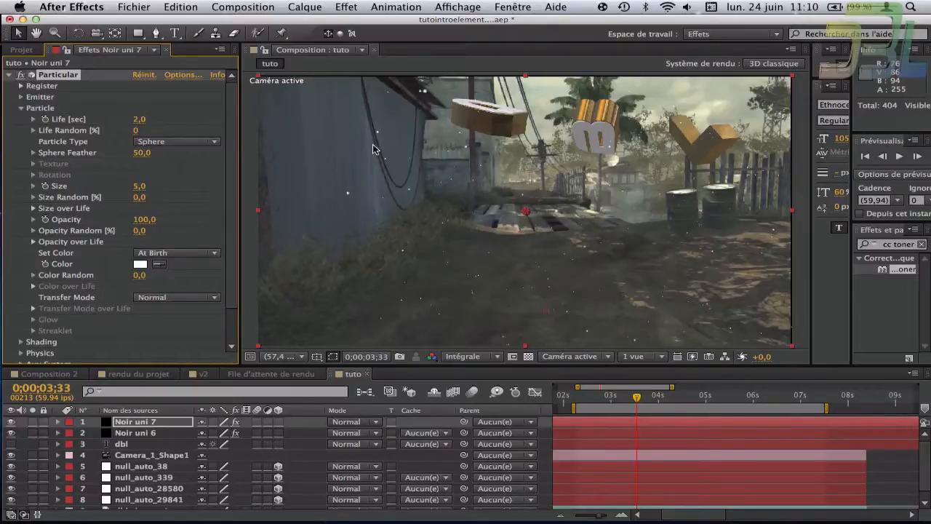
Set the particles' Size to 8 and the Noir uni 7 layer's blending mode to Ecran.
{"action": "left_click", "coordinate": [138, 186]}
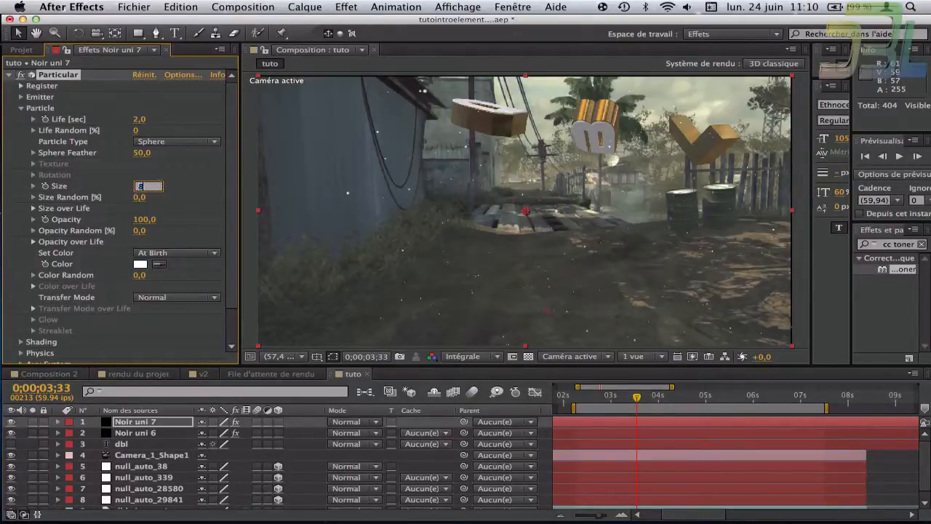
{"action": "key", "text": "Return"}
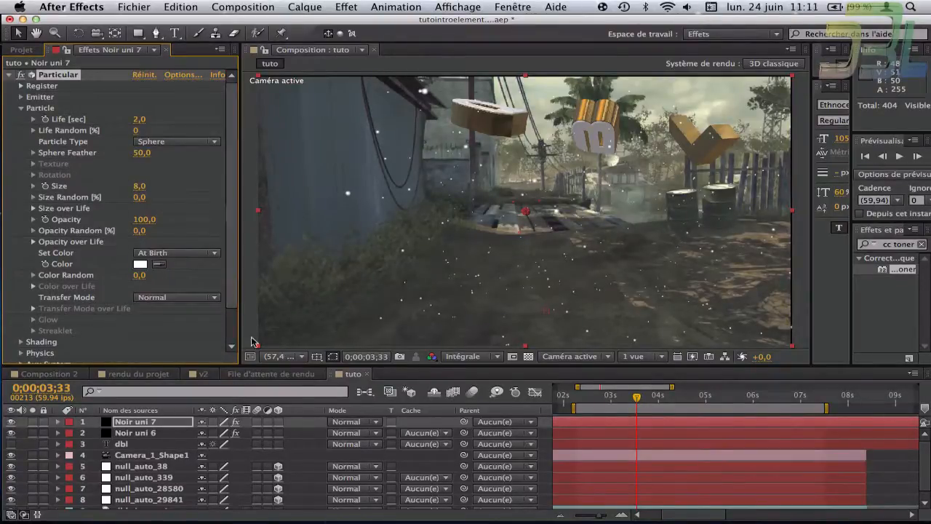
{"action": "left_click", "coordinate": [355, 422]}
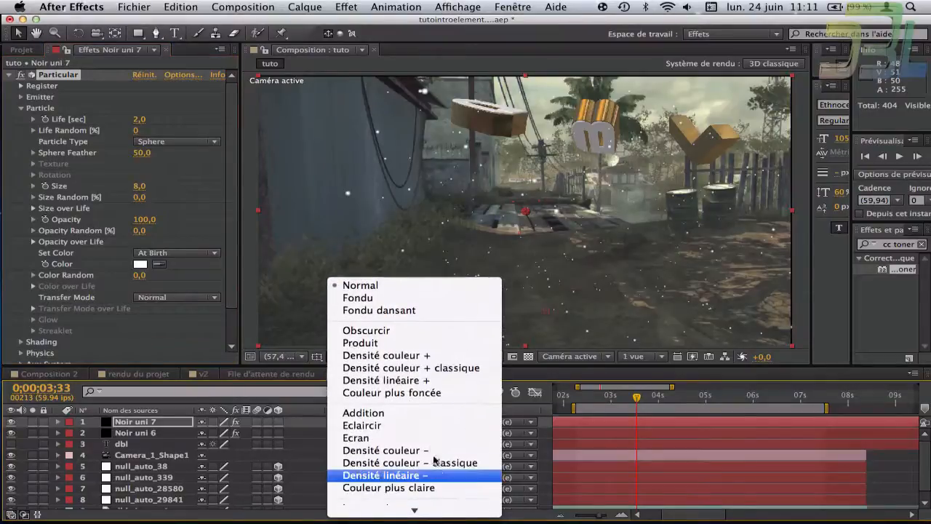
{"action": "left_click", "coordinate": [433, 440]}
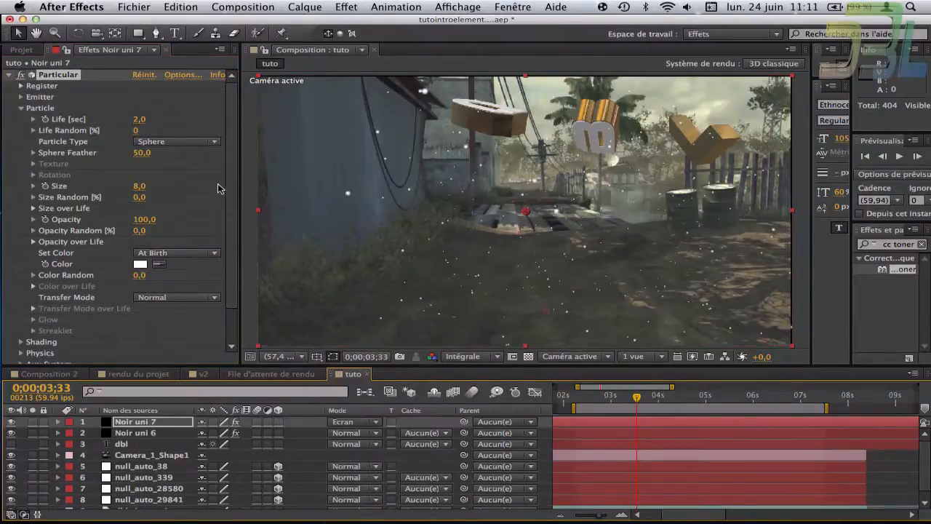
Apply the Lueur diffuse effect from the Esthétiques category to the Noir uni 7 layer.
{"action": "left_click", "coordinate": [347, 6]}
{"action": "scroll", "coordinate": [354, 40], "scroll_direction": "down", "scroll_amount": 3}
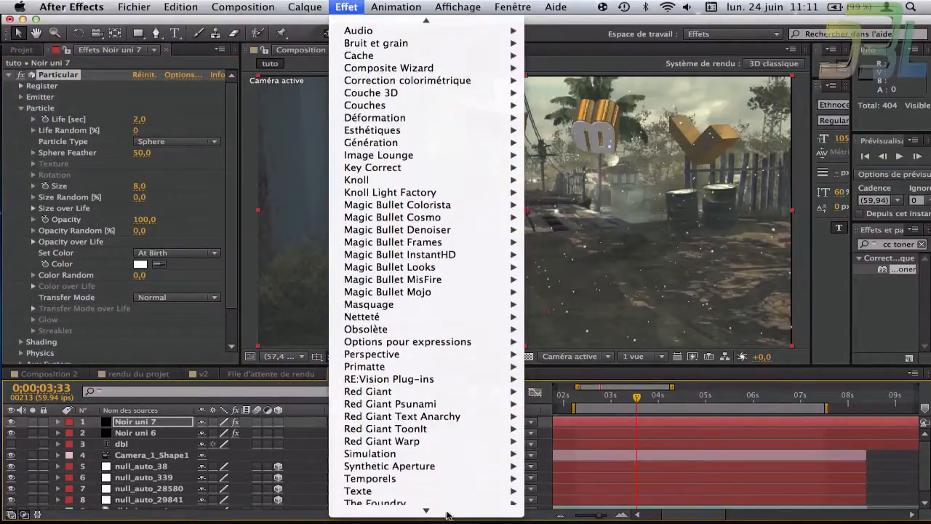
{"action": "mouse_move", "coordinate": [420, 106]}
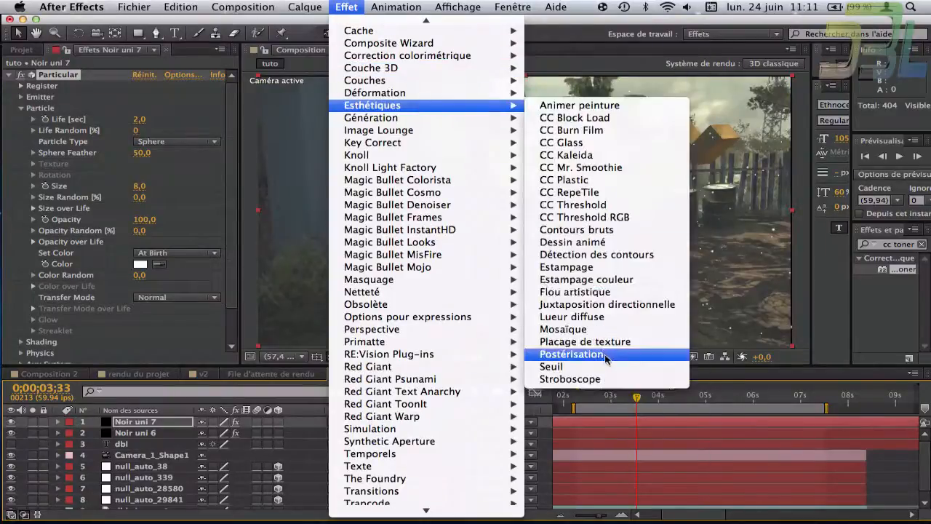
{"action": "left_click", "coordinate": [601, 319]}
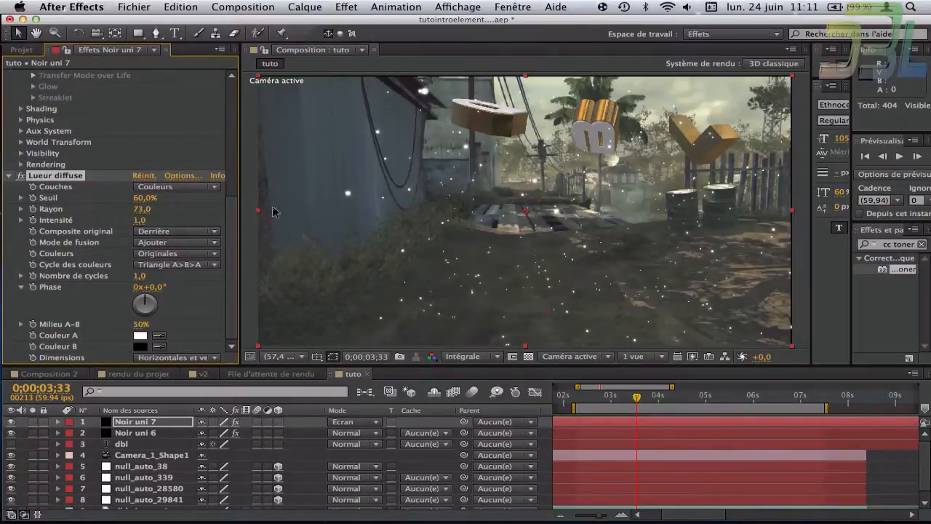
Adjust the Lueur diffuse glow on Noir uni 7 to a Seuil of 43,9% and a Rayon of 30.
{"action": "left_click_drag", "start_coordinate": [138, 209], "coordinate": [106, 214]}
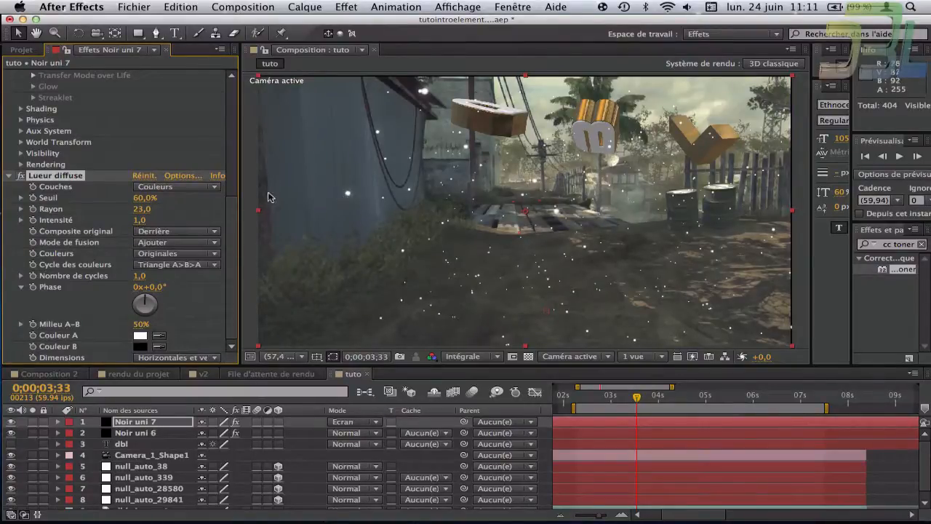
{"action": "left_click_drag", "start_coordinate": [146, 199], "coordinate": [172, 198]}
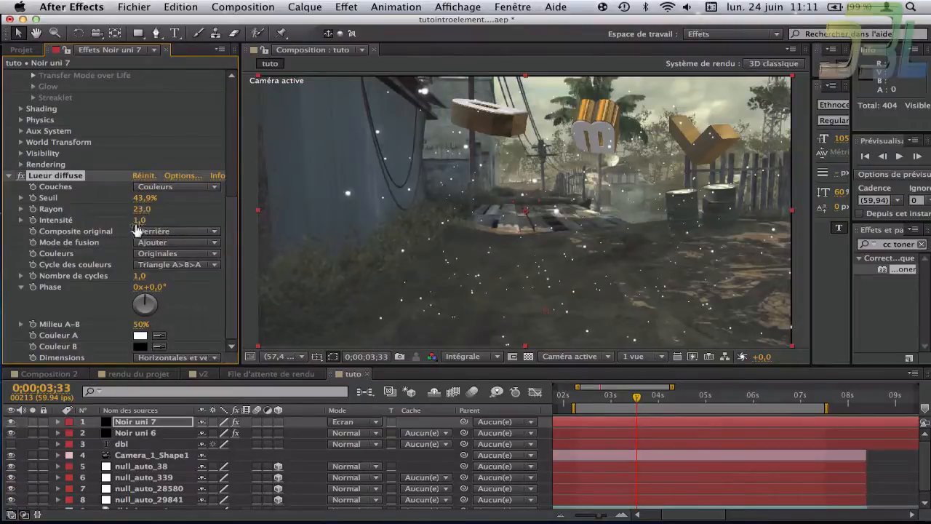
{"action": "mouse_move", "coordinate": [138, 212]}
{"action": "left_mouse_down"}
{"action": "mouse_move", "coordinate": [157, 210]}
{"action": "mouse_move", "coordinate": [149, 209]}
{"action": "left_mouse_up"}
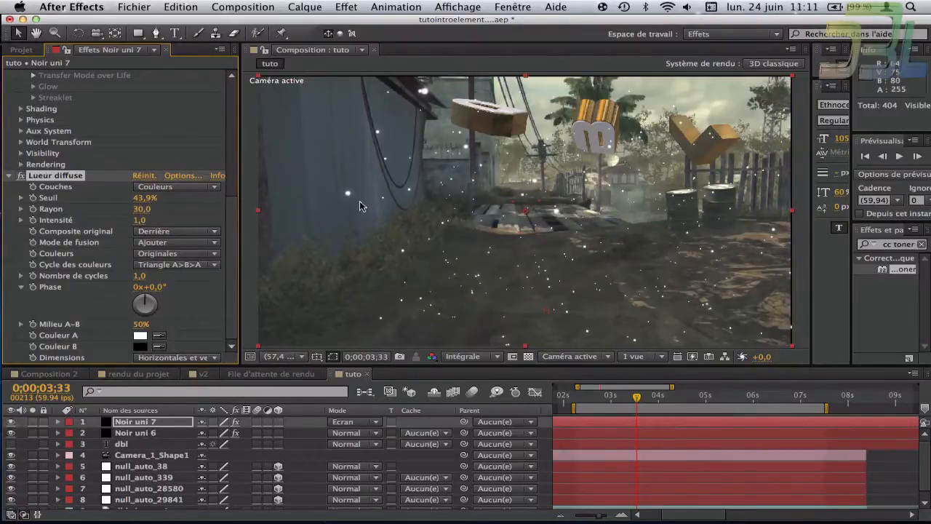
{"action": "left_click", "coordinate": [191, 212]}
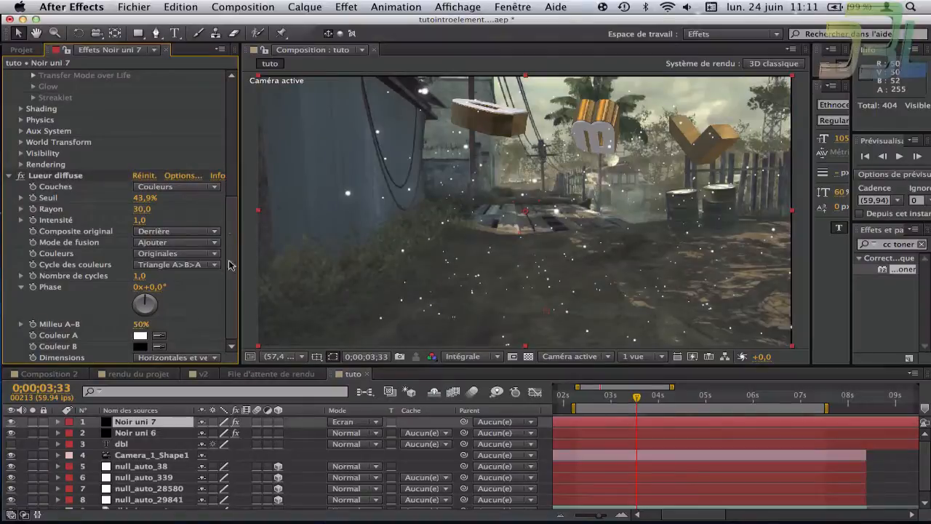
Set the glow's Couleurs option to A et B and choose yellow FFE013 as Couleur A.
{"action": "left_click", "coordinate": [174, 254]}
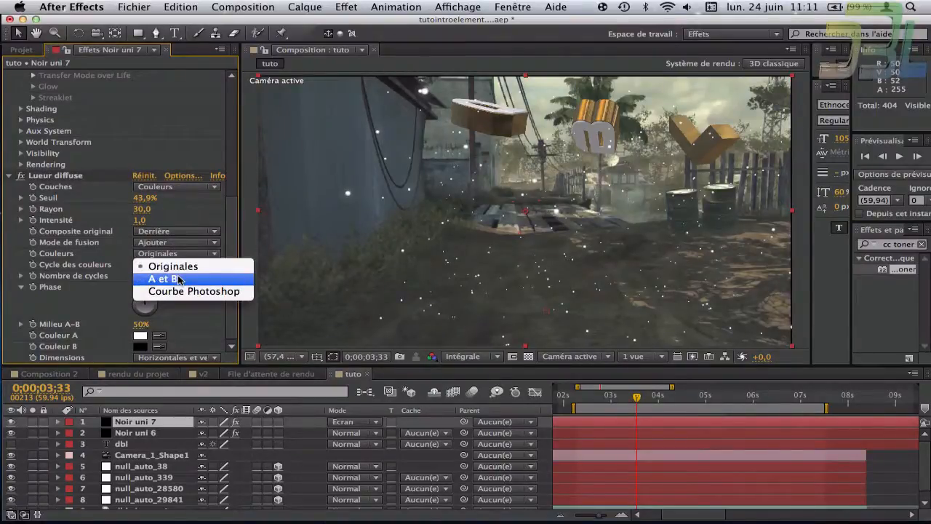
{"action": "left_click", "coordinate": [179, 279]}
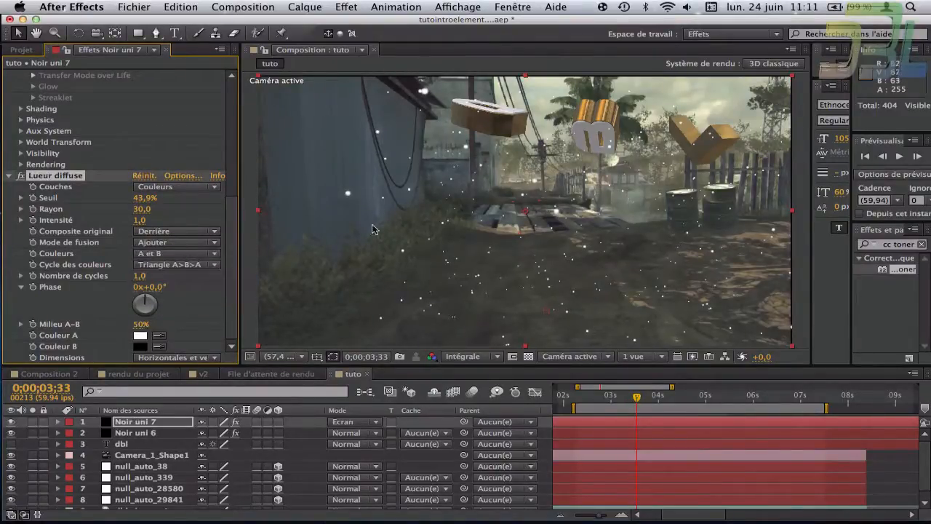
{"action": "left_click", "coordinate": [139, 336]}
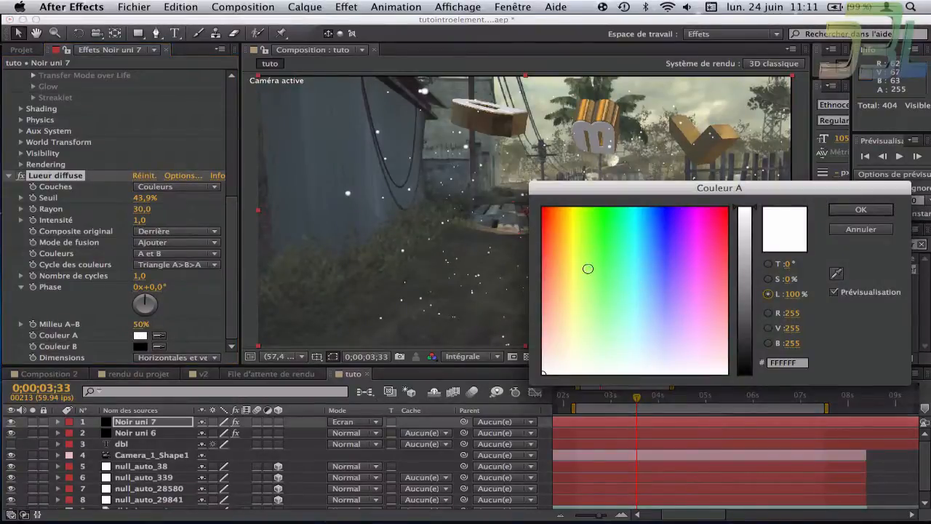
{"action": "left_click_drag", "start_coordinate": [588, 268], "coordinate": [569, 220]}
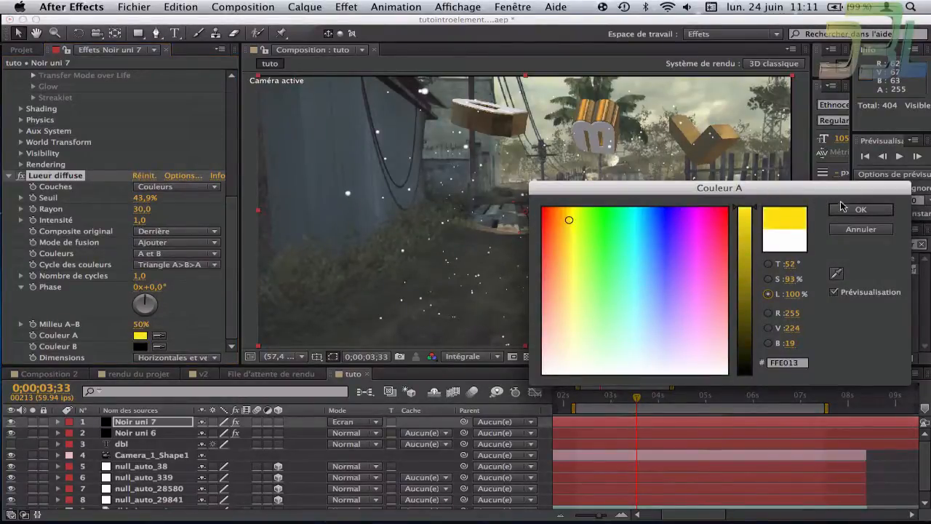
{"action": "left_click", "coordinate": [851, 209]}
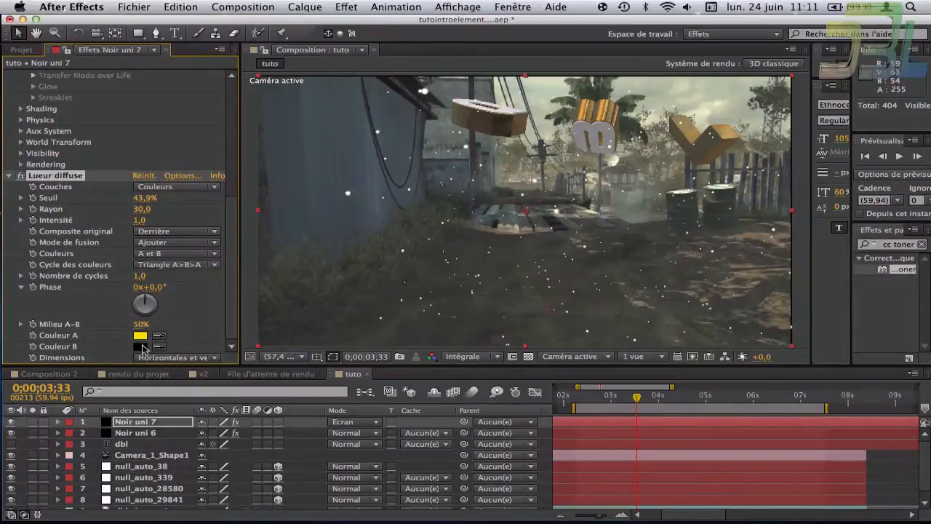
Set the glow's Couleur B to the pale yellow FCFFC4.
{"action": "left_click", "coordinate": [141, 347]}
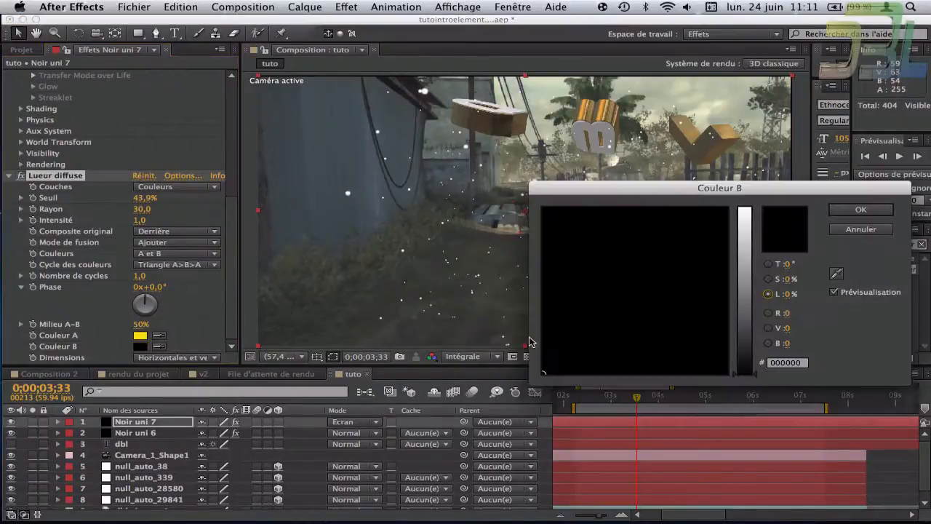
{"action": "left_click", "coordinate": [742, 208]}
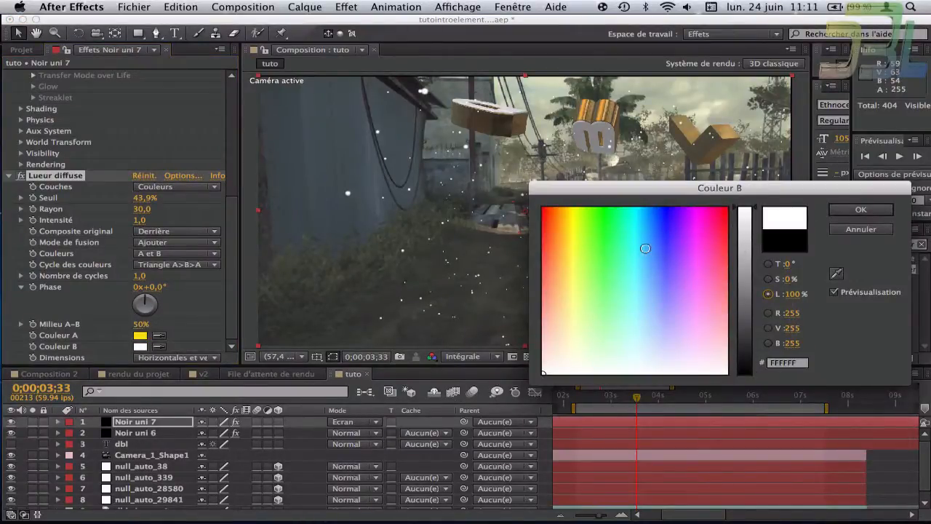
{"action": "left_click_drag", "start_coordinate": [596, 320], "coordinate": [575, 336]}
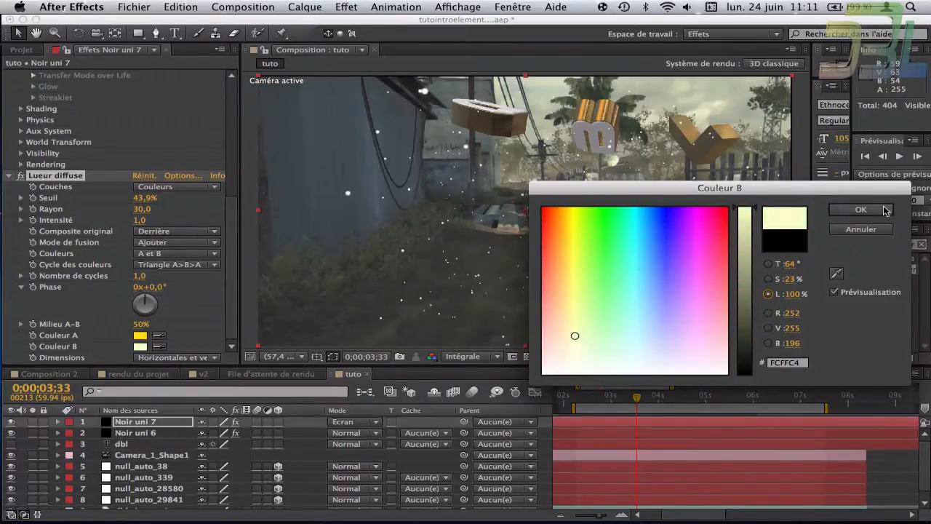
{"action": "left_click", "coordinate": [885, 209]}
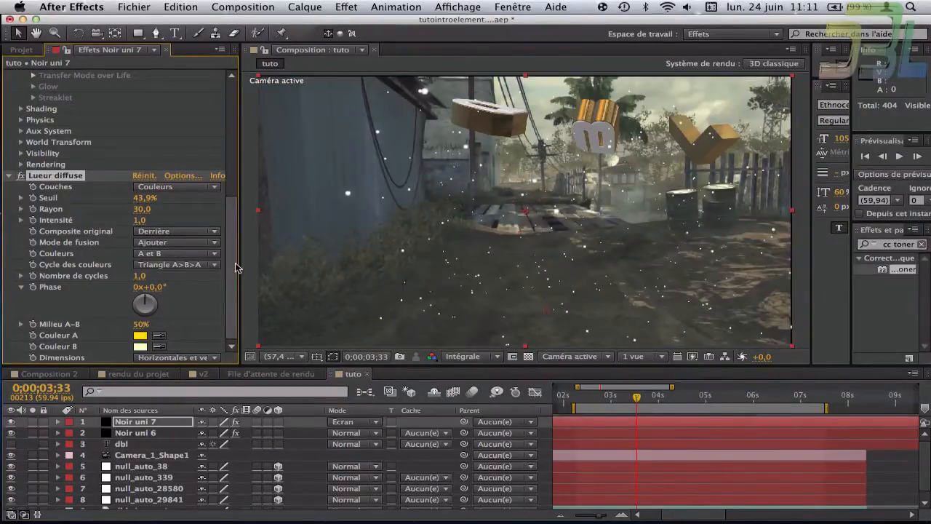
Try Lueur diffuse above Particular in the effect order, and put Particular back first.
{"action": "left_click_drag", "start_coordinate": [233, 264], "coordinate": [223, 217]}
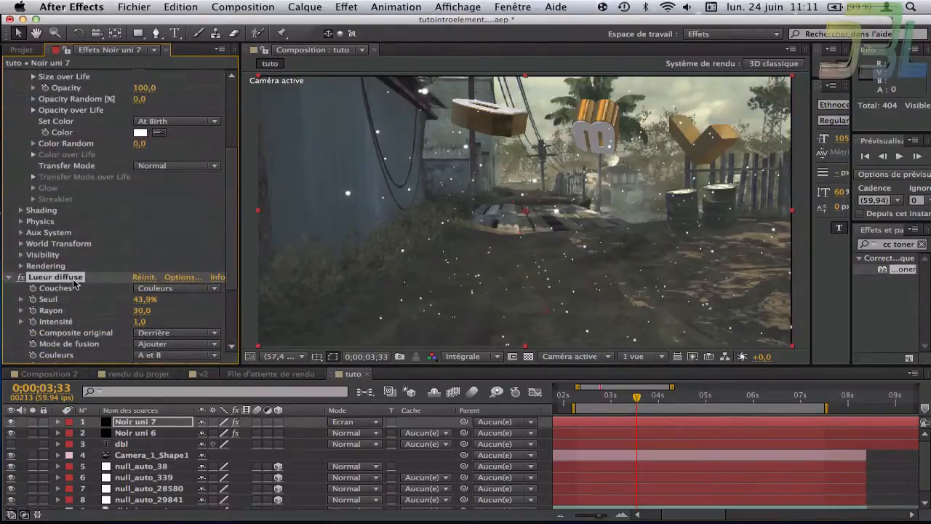
{"action": "left_click_drag", "start_coordinate": [72, 282], "coordinate": [138, 353]}
{"action": "scroll", "coordinate": [138, 348], "scroll_direction": "down", "scroll_amount": 5}
{"action": "scroll", "coordinate": [166, 224], "scroll_direction": "up", "scroll_amount": 5}
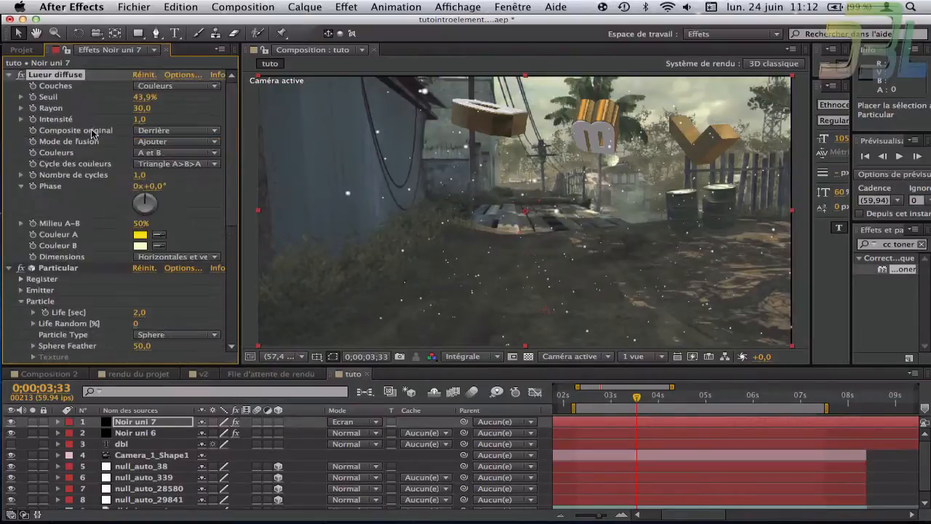
{"action": "left_click", "coordinate": [63, 269]}
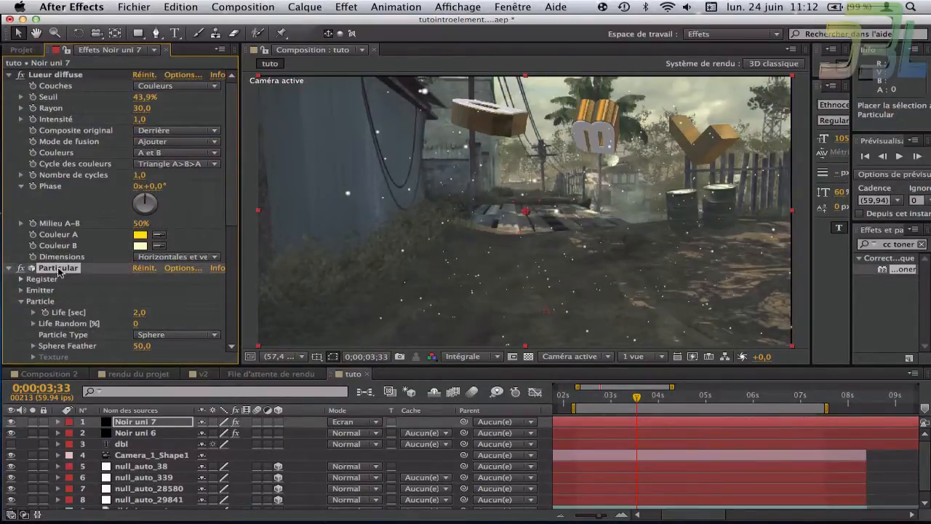
{"action": "left_click_drag", "start_coordinate": [58, 270], "coordinate": [83, 79]}
{"action": "scroll", "coordinate": [197, 214], "scroll_direction": "down", "scroll_amount": 8}
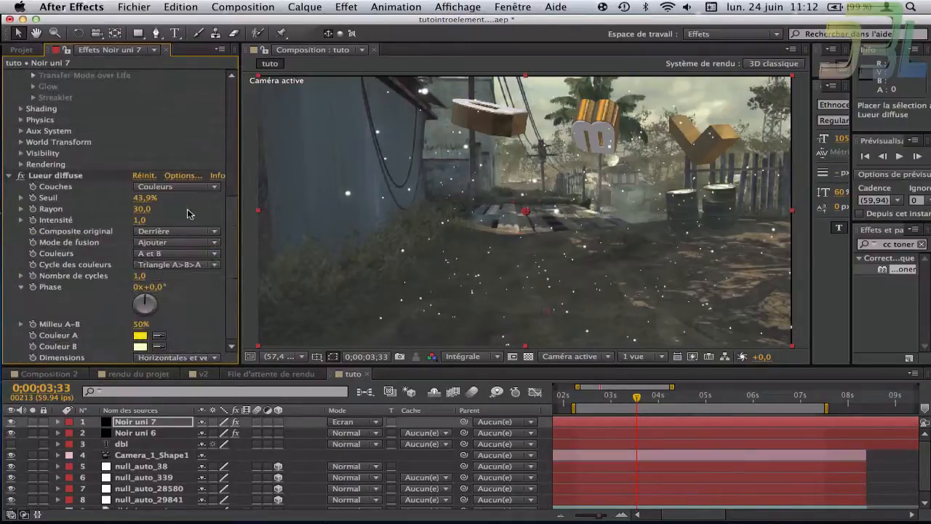
Look up the Lueur diffuse Seuil and Rayon used on the particules layer in the rendu du projet composition.
{"action": "left_click", "coordinate": [142, 208]}
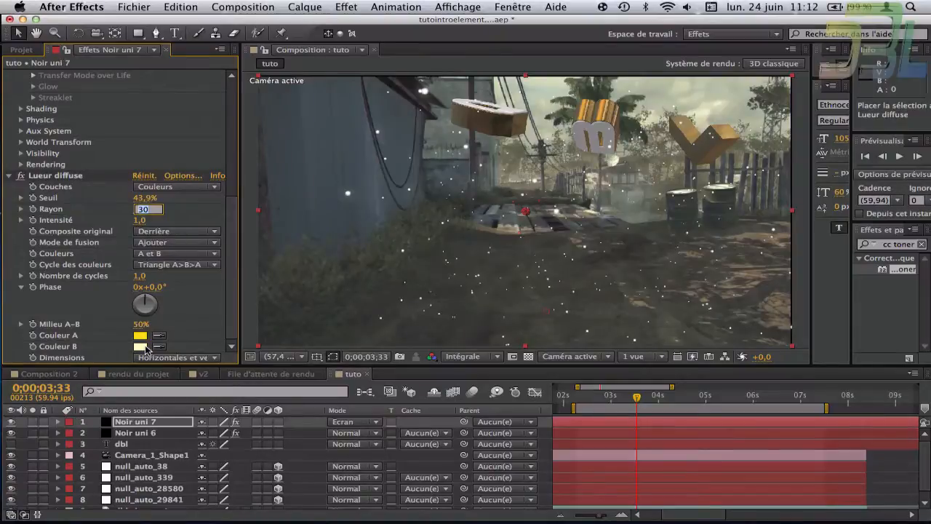
{"action": "key", "text": "Return"}
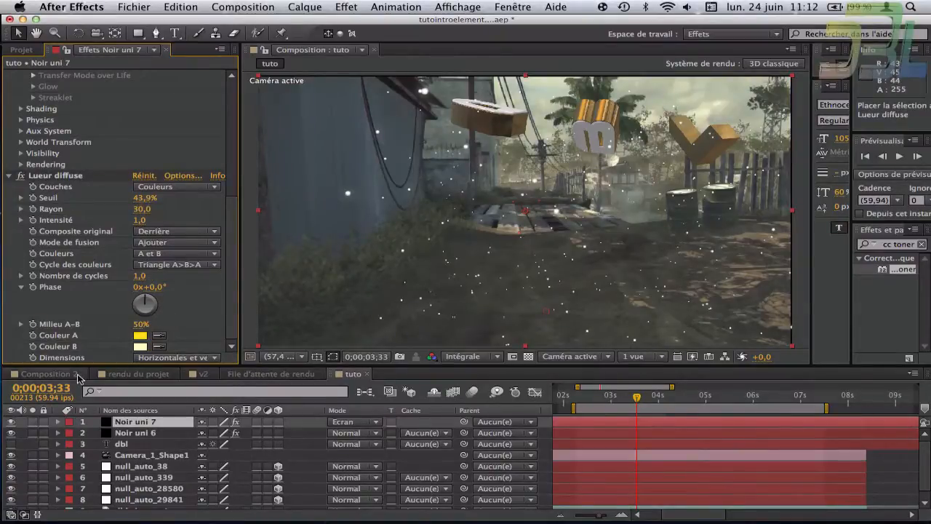
{"action": "left_click", "coordinate": [121, 376]}
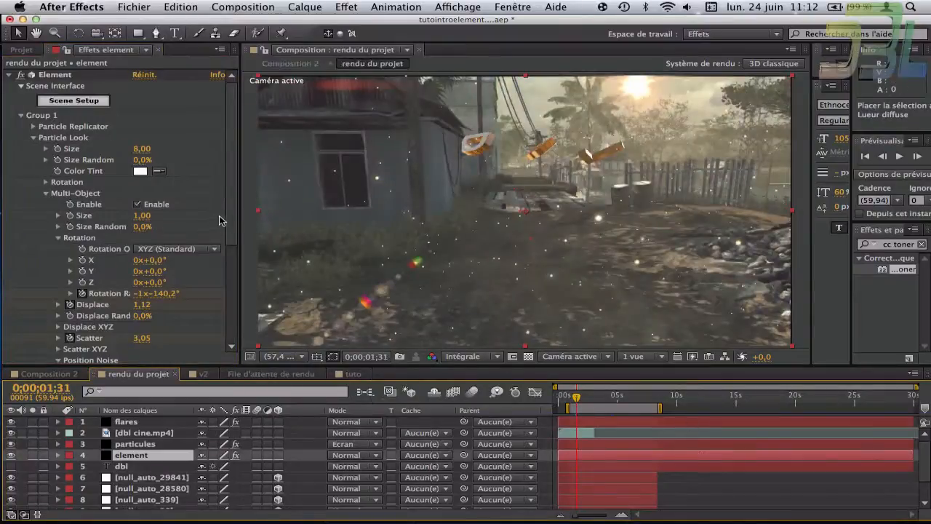
{"action": "left_click", "coordinate": [589, 445]}
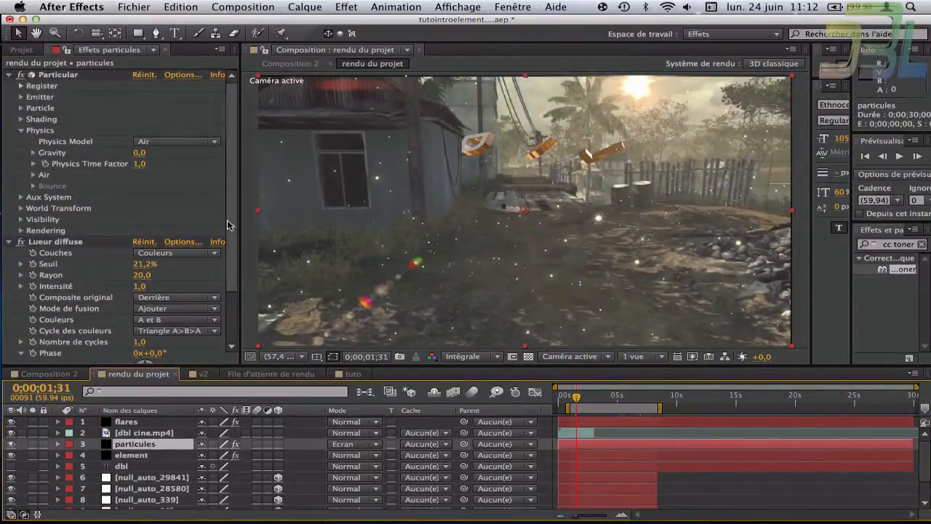
{"action": "scroll", "coordinate": [227, 231], "scroll_direction": "down", "scroll_amount": 2}
{"action": "scroll", "coordinate": [230, 240], "scroll_direction": "down", "scroll_amount": 4}
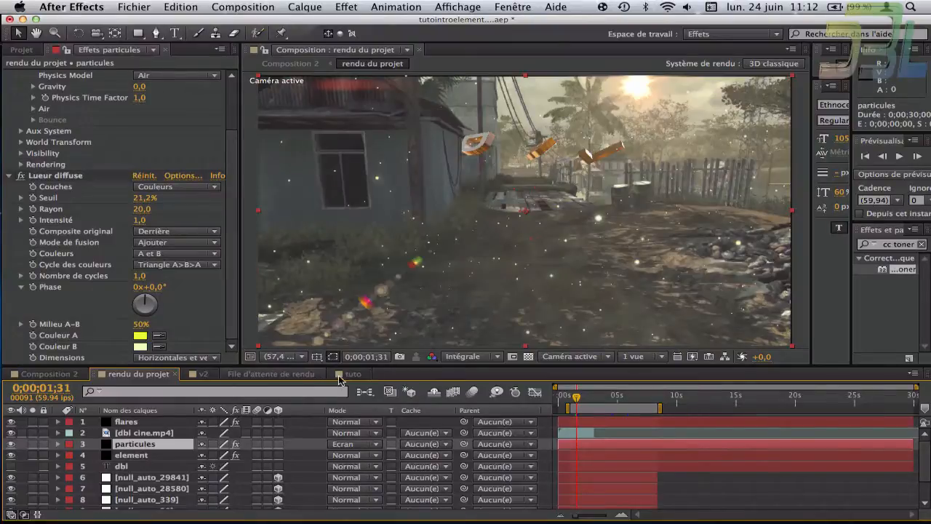
Return to the tuto composition and set Noir uni 7's Lueur diffuse Seuil to 21% and Rayon to 20.
{"action": "left_click", "coordinate": [350, 374]}
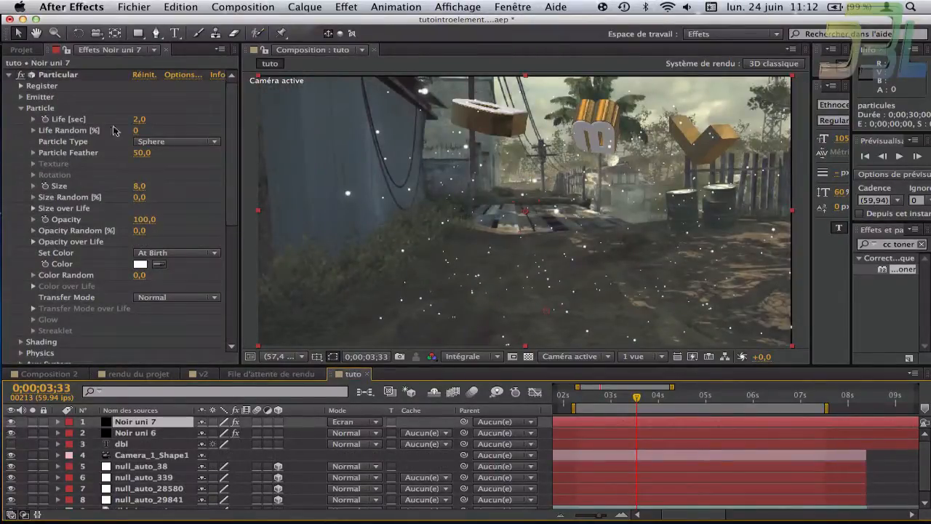
{"action": "scroll", "coordinate": [55, 106], "scroll_direction": "down", "scroll_amount": 8}
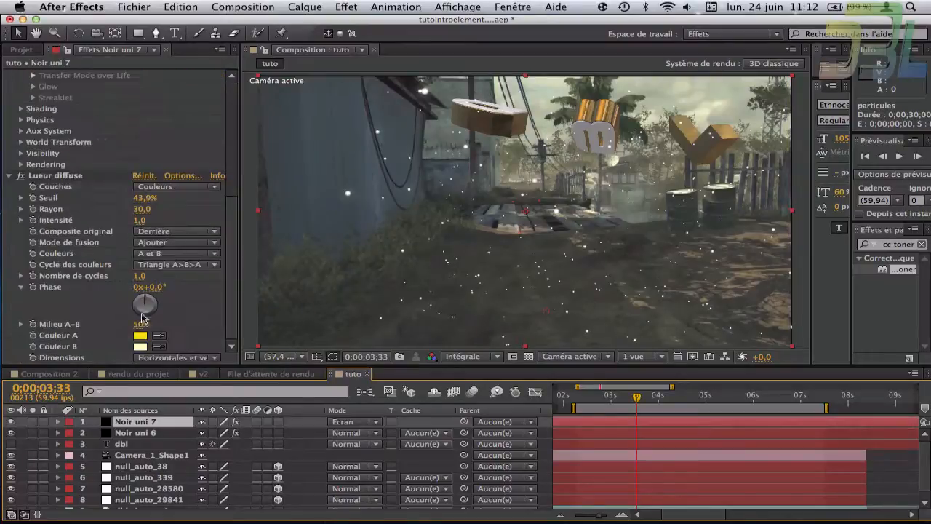
{"action": "left_click", "coordinate": [142, 197]}
{"action": "type", "text": "21"}
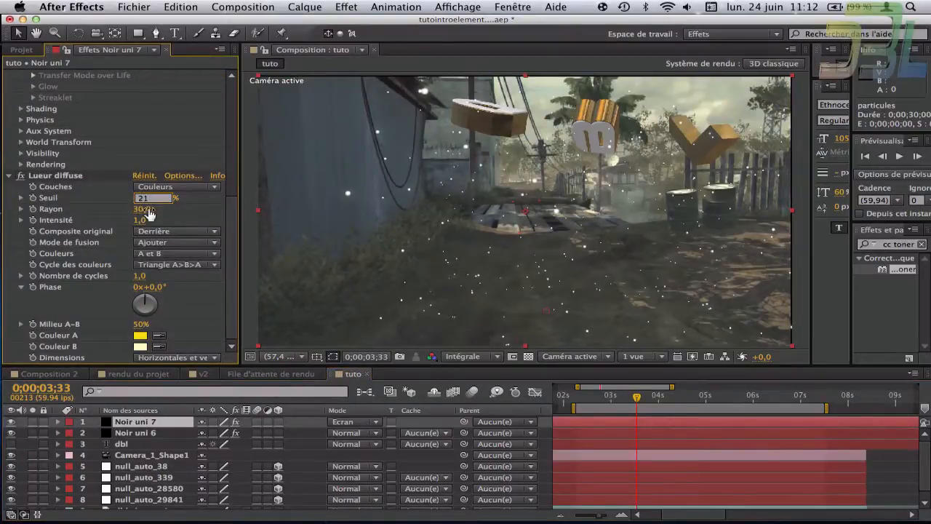
{"action": "left_click", "coordinate": [145, 209]}
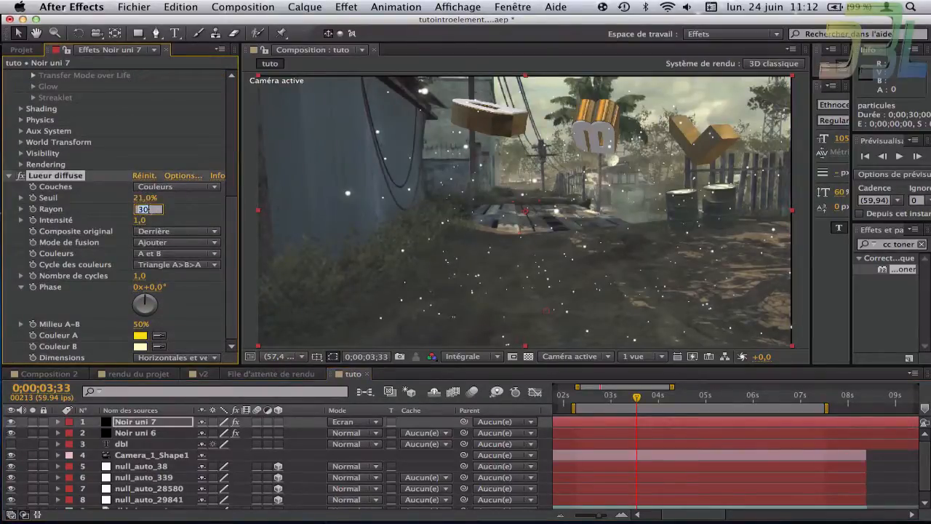
{"action": "type", "text": "20"}
{"action": "key", "text": "Return"}
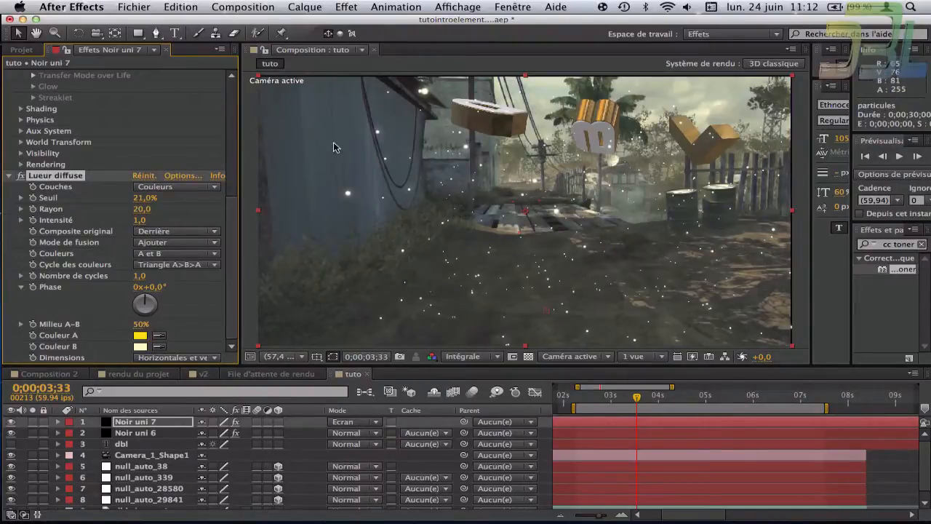
{"action": "scroll", "coordinate": [182, 199], "scroll_direction": "up", "scroll_amount": 10}
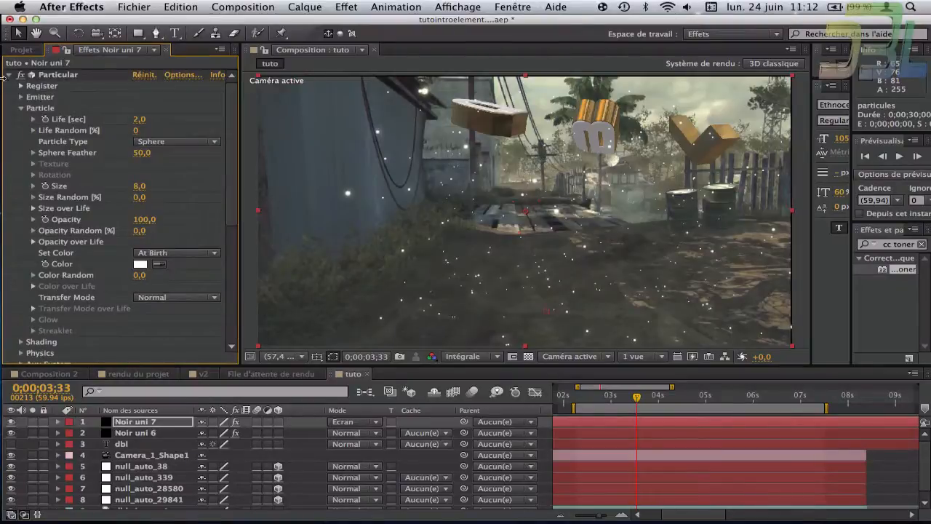
Collapse the Particular and Lueur diffuse settings, and add a new black solid layer to the tuto composition.
{"action": "left_click", "coordinate": [8, 75]}
{"action": "left_click", "coordinate": [8, 85]}
{"action": "left_click", "coordinate": [112, 238]}
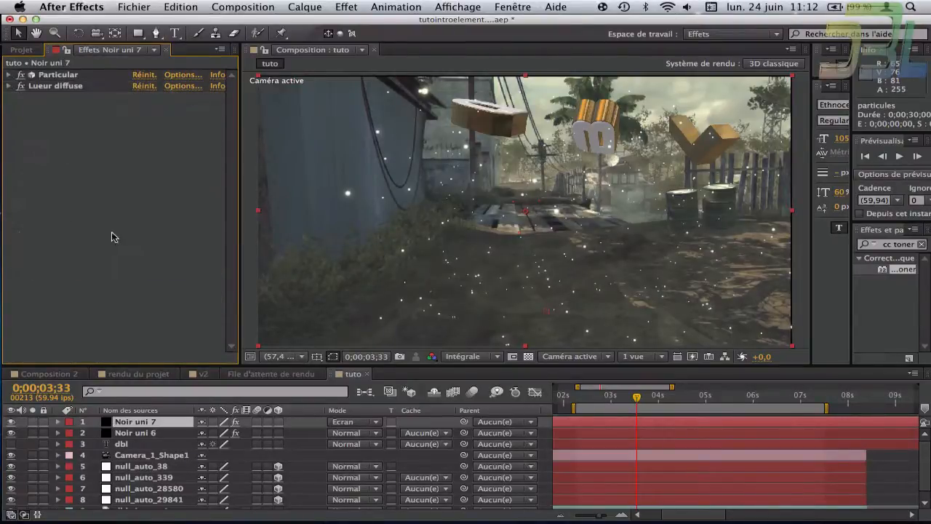
{"action": "left_click", "coordinate": [304, 7]}
{"action": "mouse_move", "coordinate": [313, 29]}
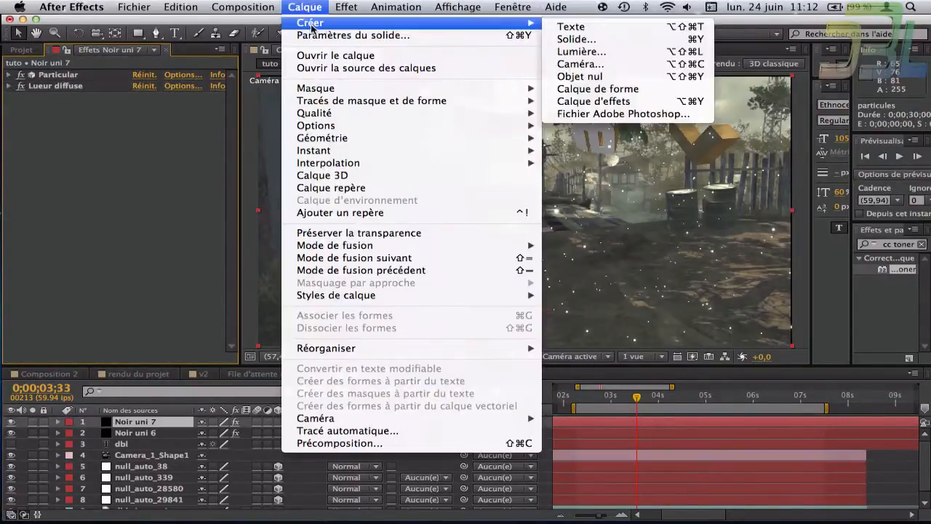
{"action": "left_click", "coordinate": [633, 41]}
{"action": "left_click", "coordinate": [405, 338]}
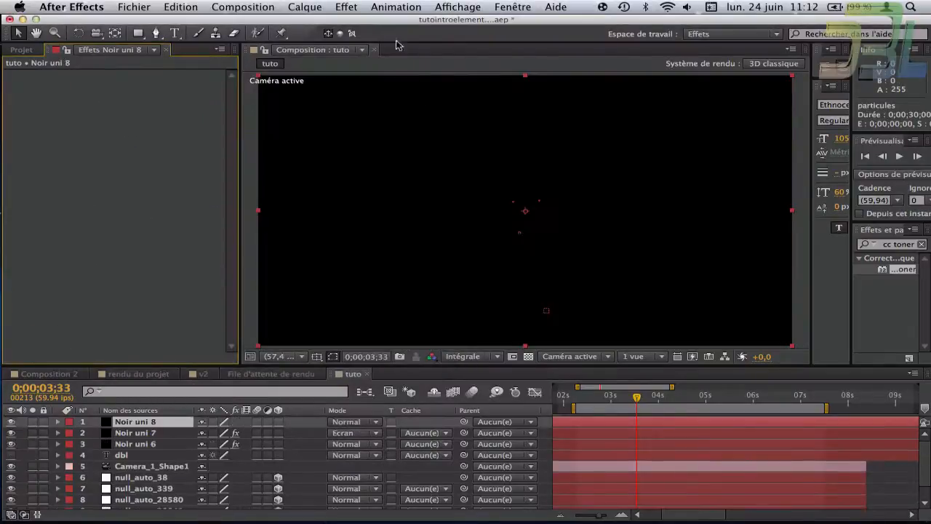
Apply Optical Flares to the new solid with Position XY at about 886, 89 and Render Mode On Transparent.
{"action": "left_click", "coordinate": [357, 6]}
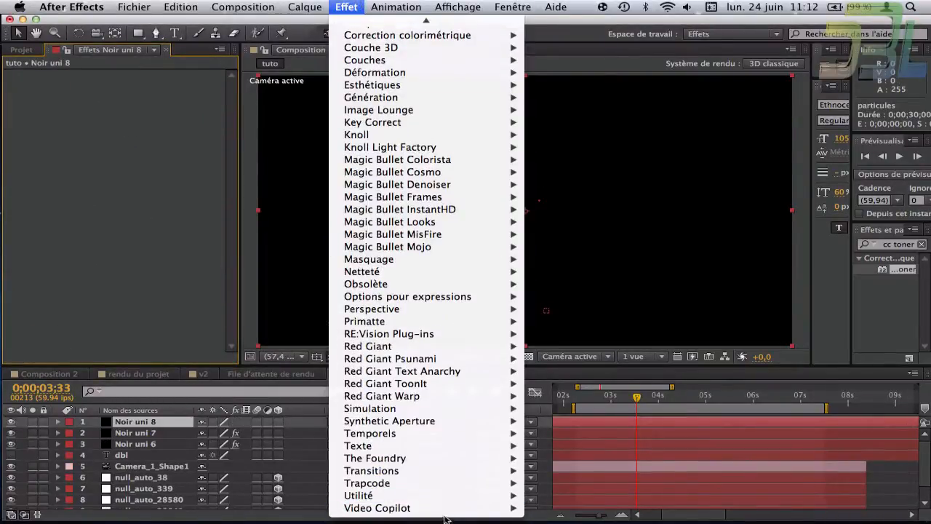
{"action": "mouse_move", "coordinate": [502, 508]}
{"action": "left_click", "coordinate": [567, 501]}
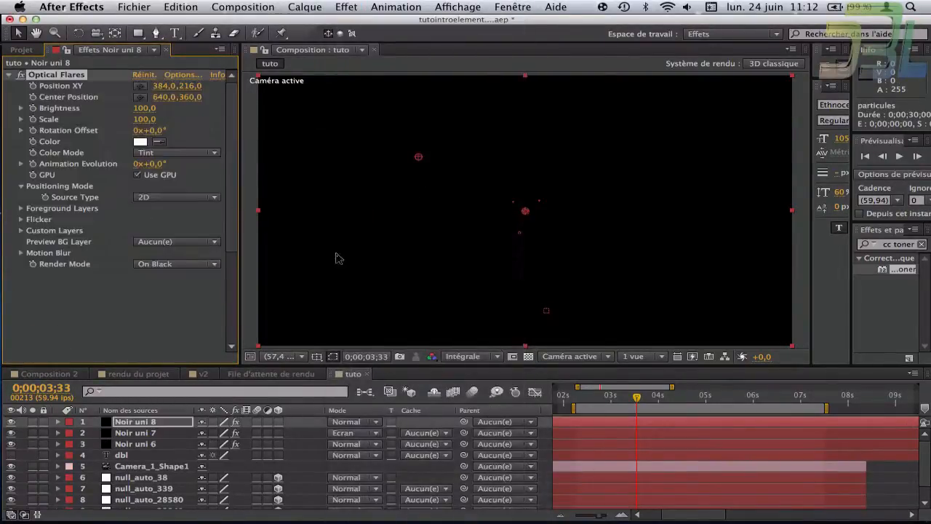
{"action": "left_click", "coordinate": [140, 85]}
{"action": "left_click", "coordinate": [628, 110]}
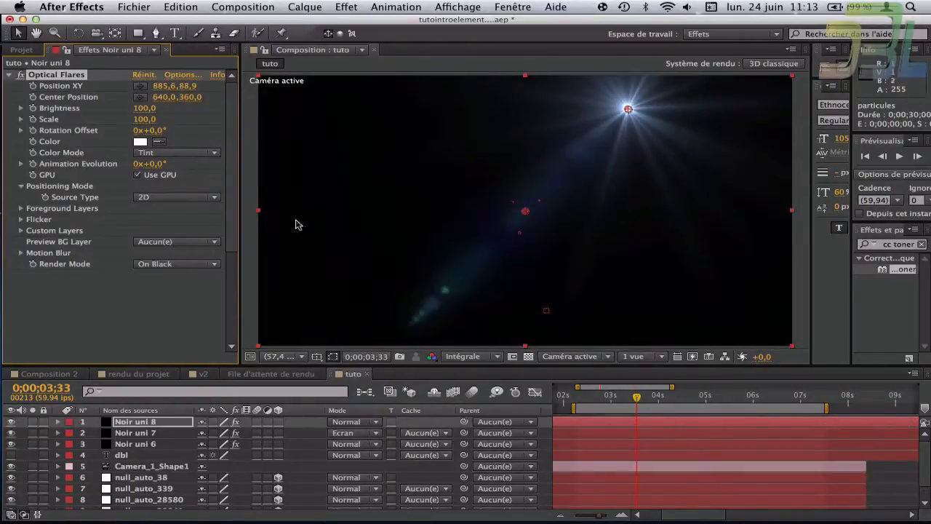
{"action": "left_click", "coordinate": [156, 264]}
{"action": "left_click", "coordinate": [173, 288]}
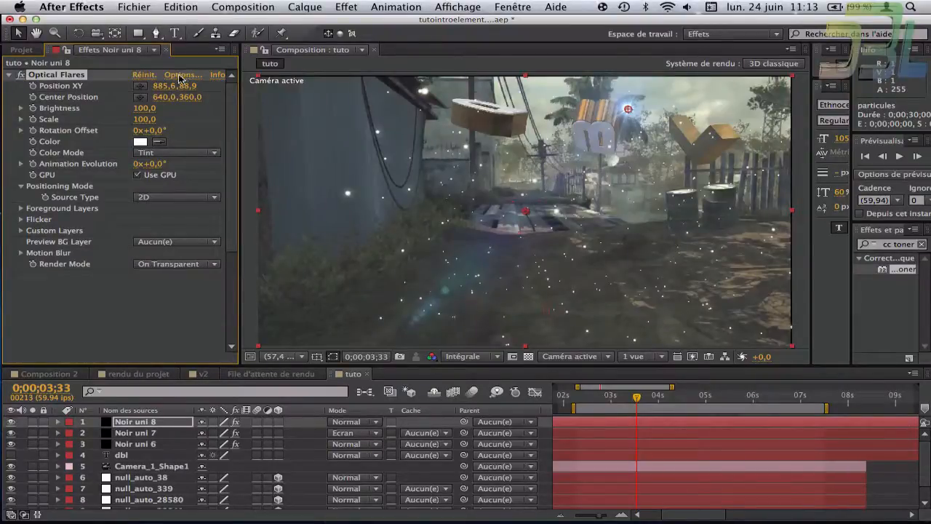
Load the Sun Glint preset from the Light presets in the Optical Flares options and apply it.
{"action": "left_click", "coordinate": [181, 76]}
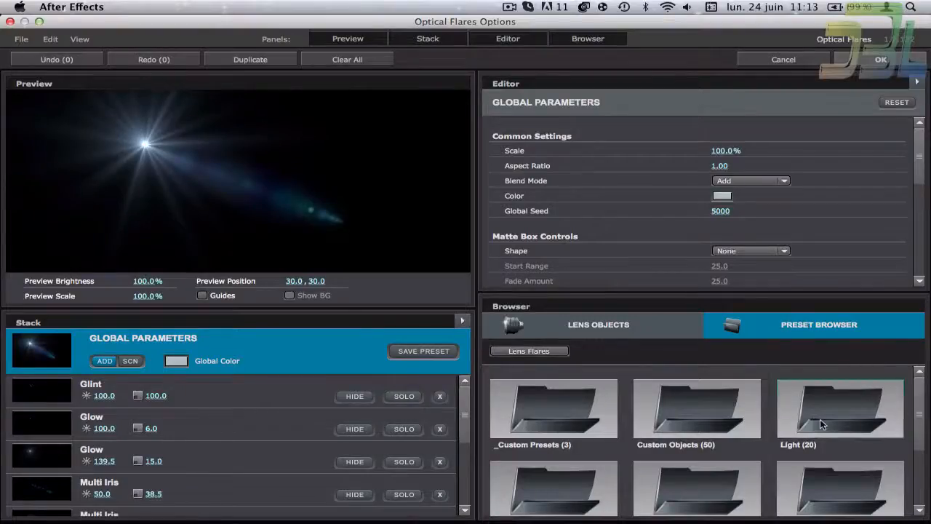
{"action": "double_click", "coordinate": [822, 422]}
{"action": "scroll", "coordinate": [730, 418], "scroll_direction": "down", "scroll_amount": 5}
{"action": "scroll", "coordinate": [729, 418], "scroll_direction": "up", "scroll_amount": 5}
{"action": "scroll", "coordinate": [731, 418], "scroll_direction": "down", "scroll_amount": 5}
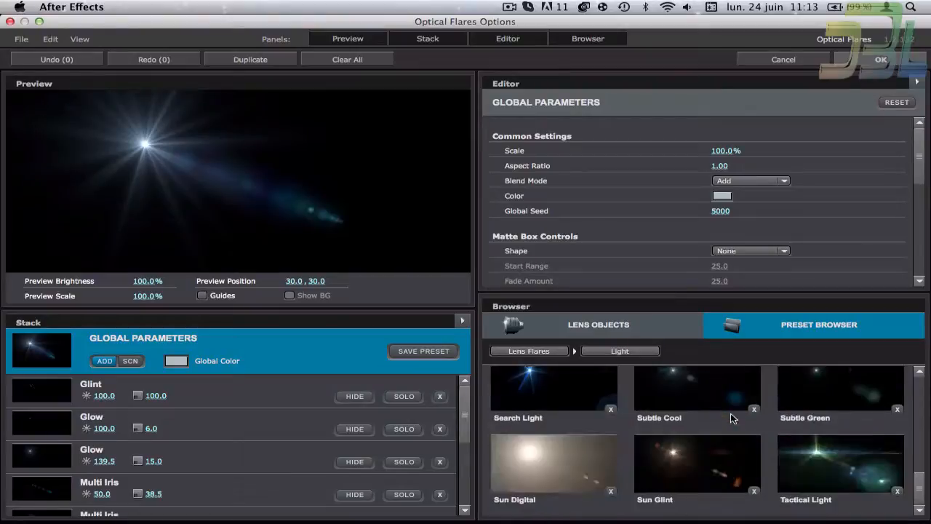
{"action": "scroll", "coordinate": [733, 416], "scroll_direction": "up", "scroll_amount": 5}
{"action": "scroll", "coordinate": [709, 451], "scroll_direction": "down", "scroll_amount": 5}
{"action": "left_click", "coordinate": [685, 462]}
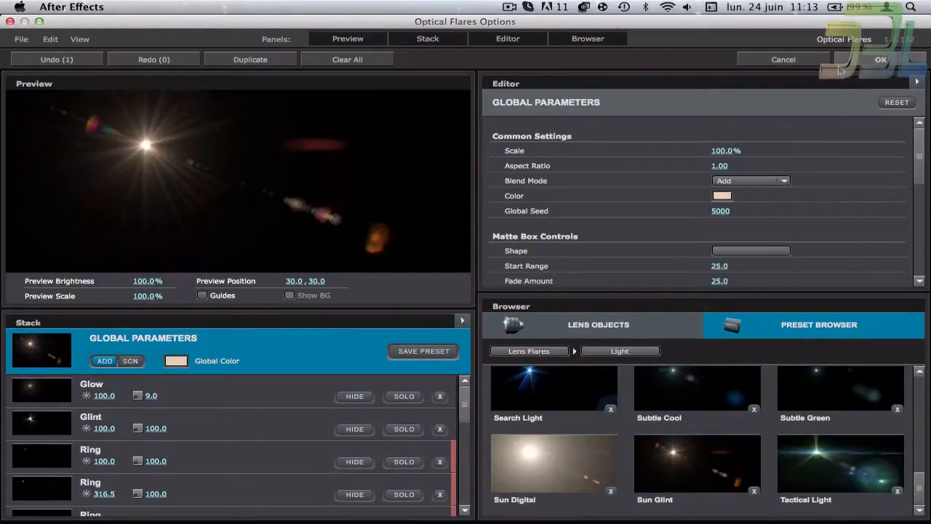
{"action": "left_click", "coordinate": [880, 59]}
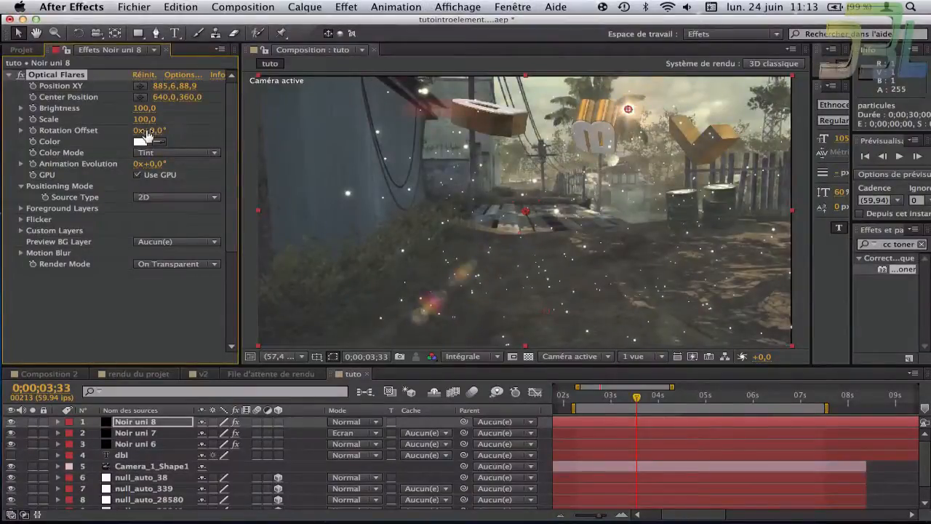
Switch the flare's Source Type to 3D and move its Position XY above the frame, to about 919, -640.
{"action": "left_click", "coordinate": [153, 198]}
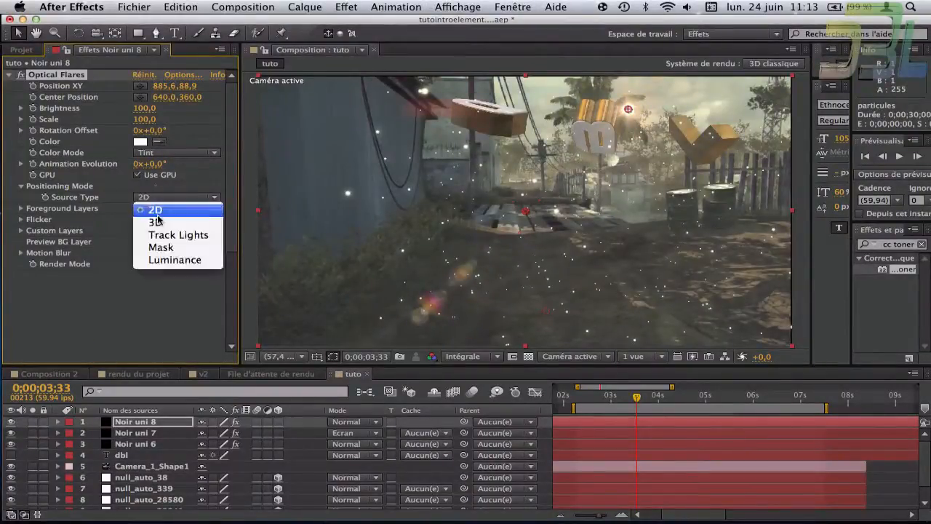
{"action": "left_click", "coordinate": [156, 220]}
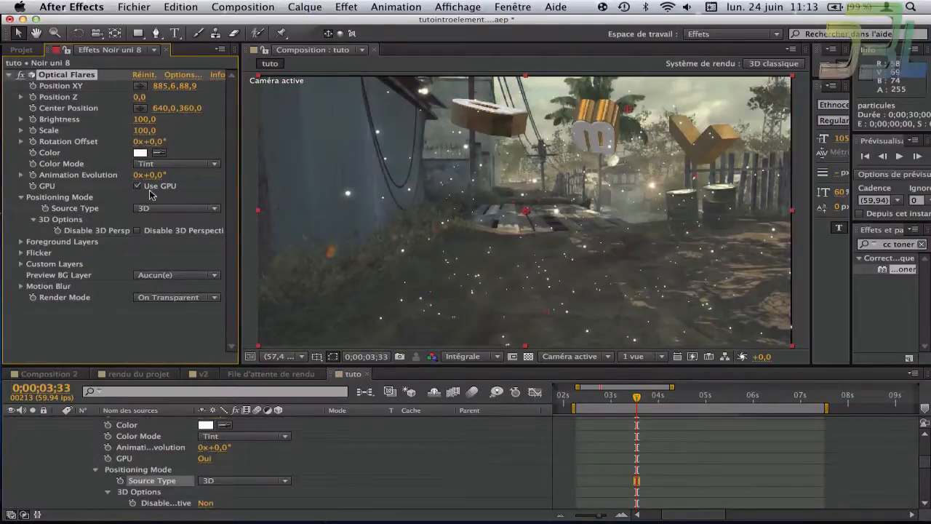
{"action": "scroll", "coordinate": [388, 294], "scroll_direction": "down", "scroll_amount": 3}
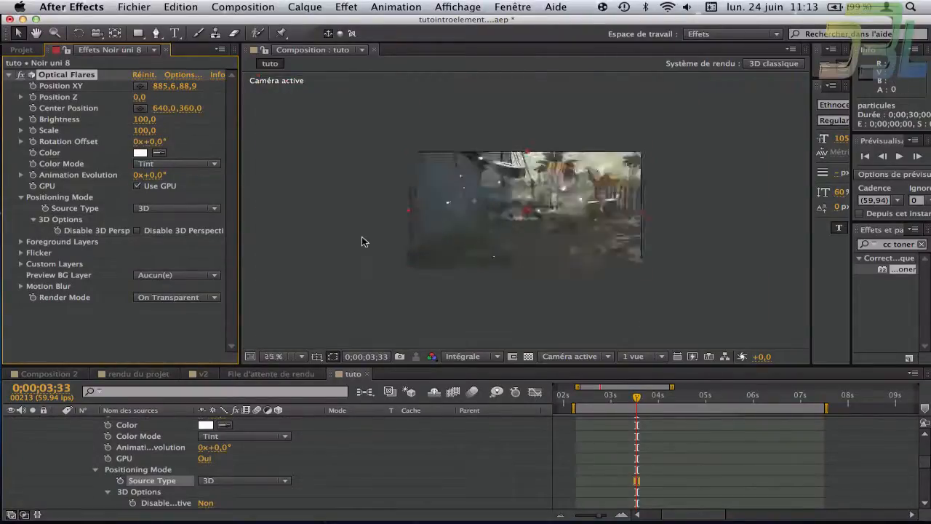
{"action": "scroll", "coordinate": [365, 241], "scroll_direction": "up", "scroll_amount": 2}
{"action": "scroll", "coordinate": [365, 240], "scroll_direction": "down", "scroll_amount": 2}
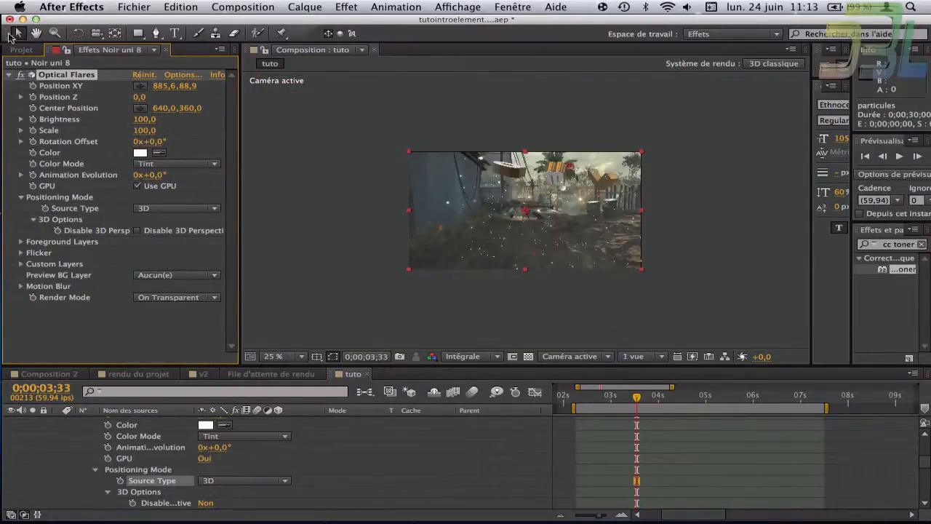
{"action": "left_click", "coordinate": [139, 86]}
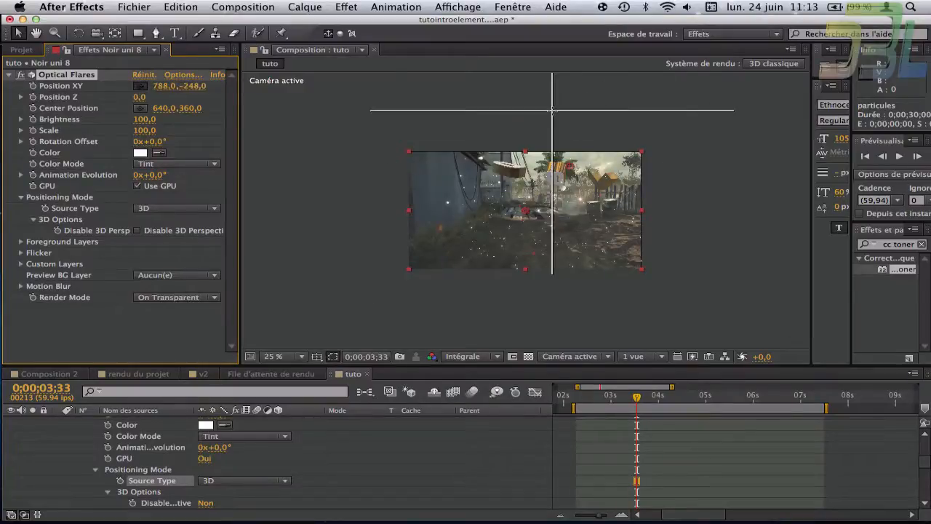
{"action": "left_click", "coordinate": [558, 83]}
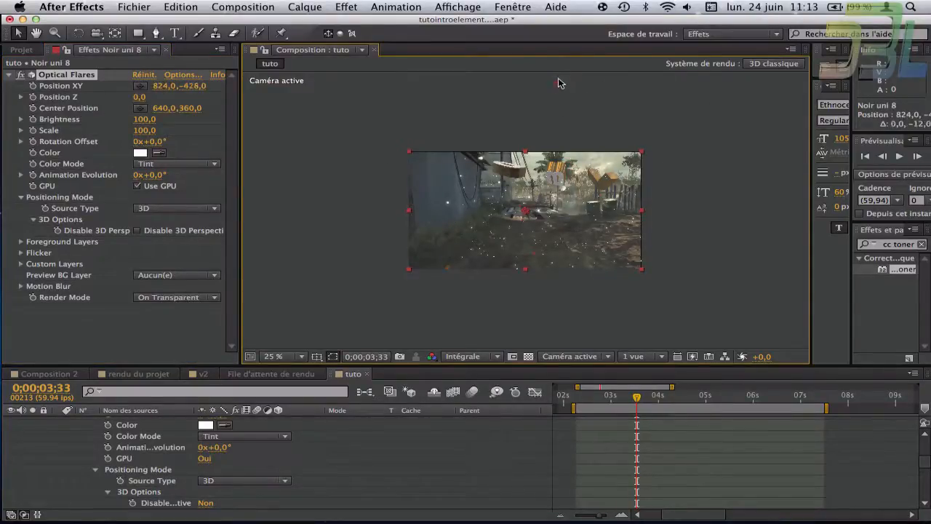
{"action": "left_click_drag", "start_coordinate": [559, 82], "coordinate": [557, 53]}
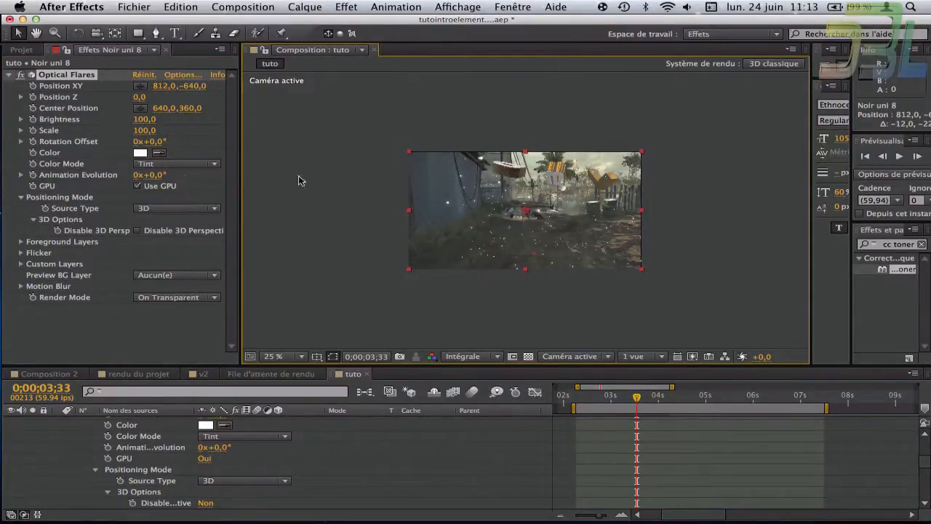
{"action": "left_click_drag", "start_coordinate": [160, 86], "coordinate": [210, 85]}
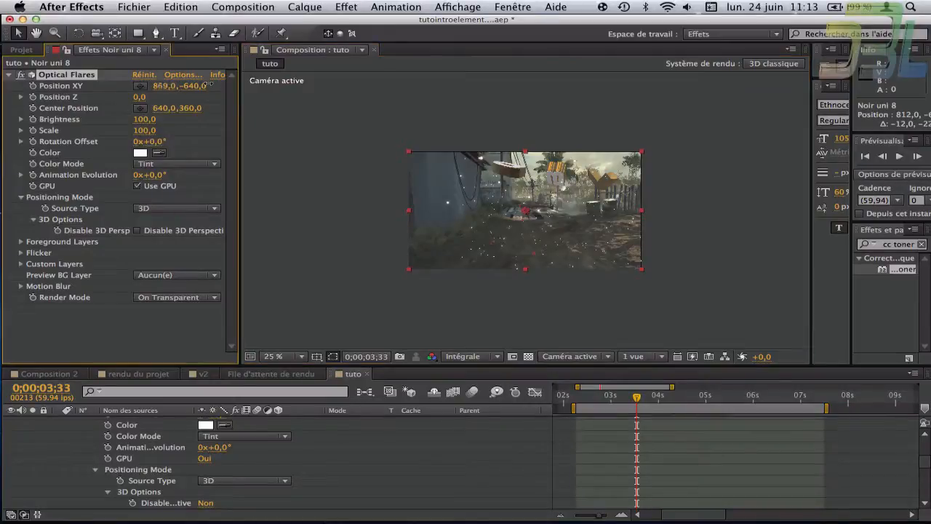
Set the flare's Position Z to 1000.
{"action": "left_click", "coordinate": [146, 97]}
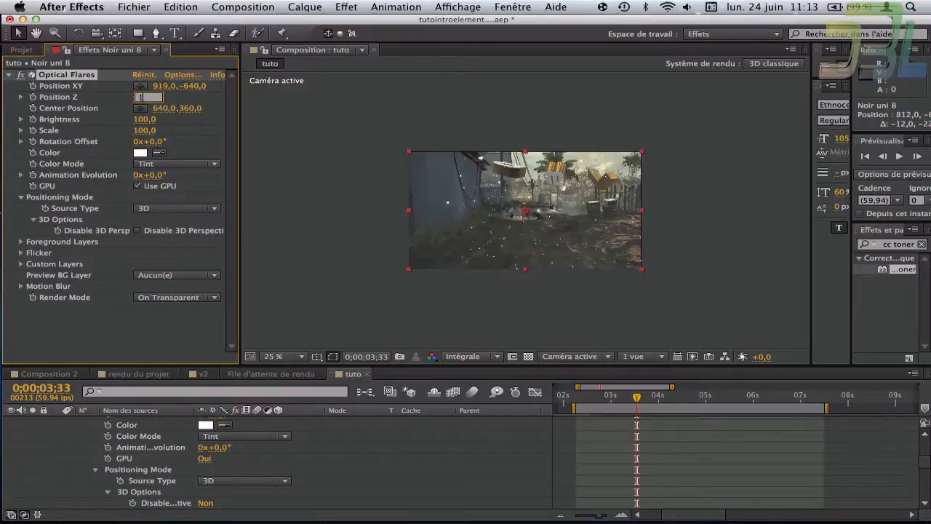
{"action": "type", "text": "1000"}
{"action": "key", "text": "Return"}
{"action": "key", "text": "Return"}
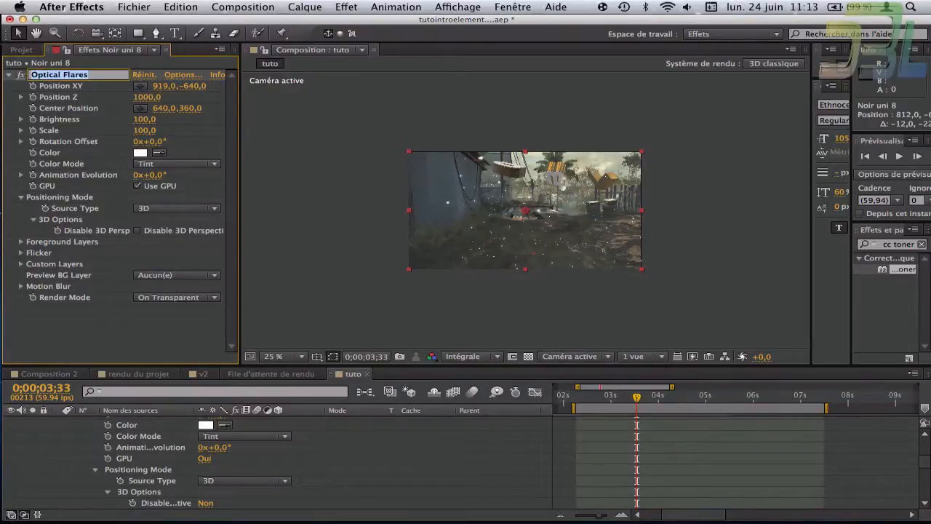
Adjust the flare's Position XY to about 1531, -1218 to suit its new depth.
{"action": "left_click_drag", "start_coordinate": [195, 87], "coordinate": [193, 86]}
{"action": "left_click_drag", "start_coordinate": [433, 66], "coordinate": [487, 65]}
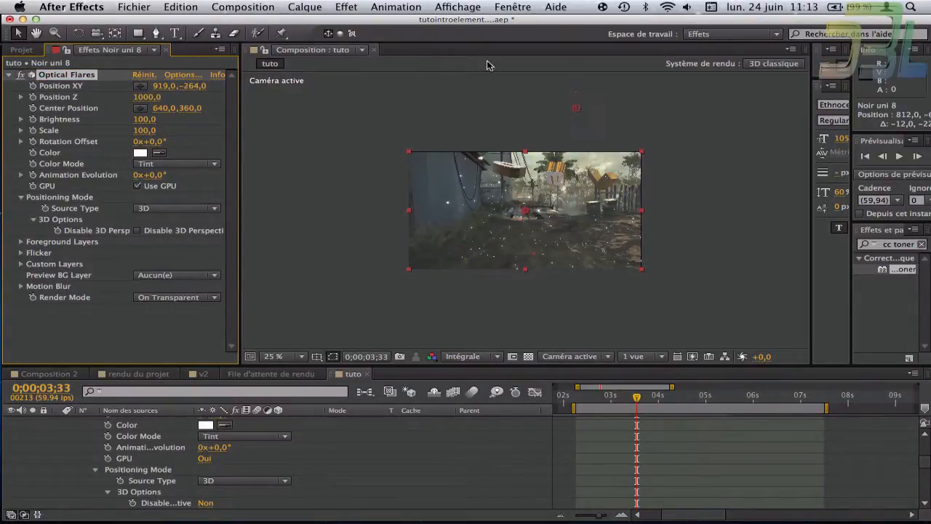
{"action": "left_click_drag", "start_coordinate": [578, 111], "coordinate": [591, 3]}
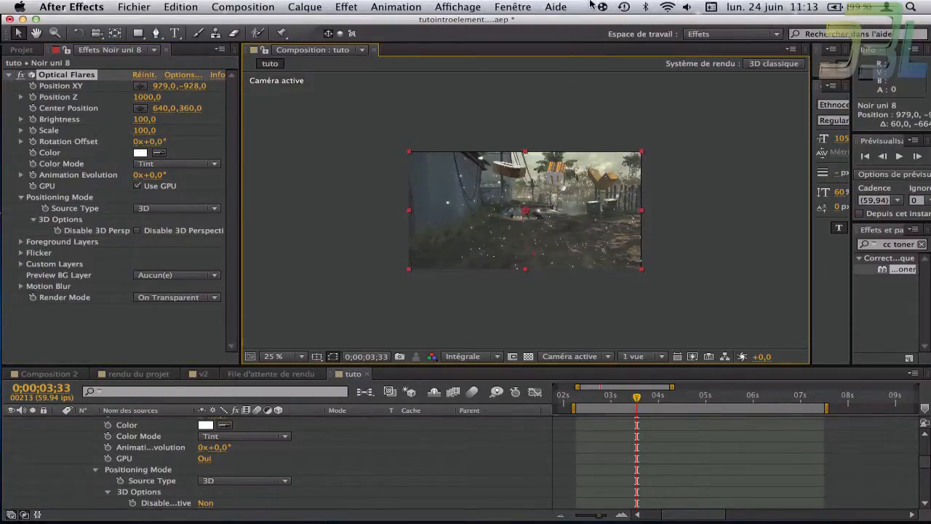
{"action": "left_click_drag", "start_coordinate": [199, 88], "coordinate": [285, 94]}
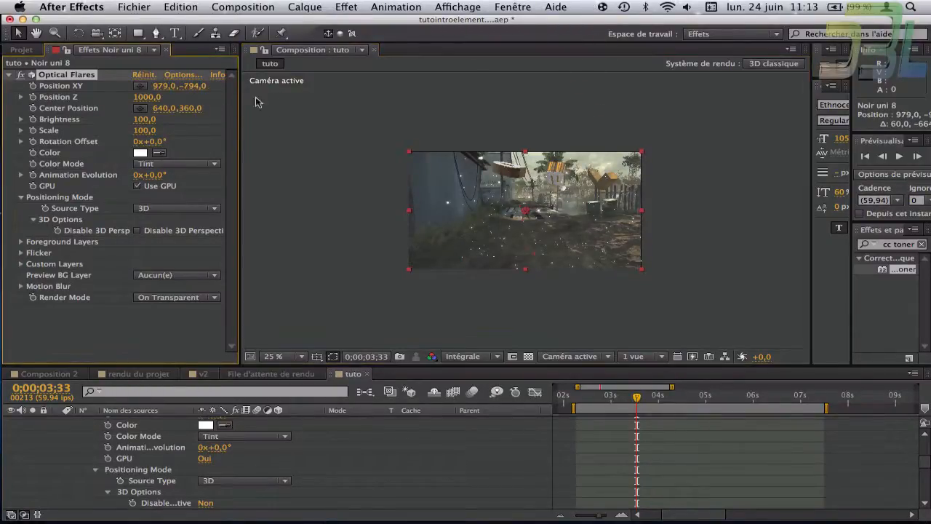
{"action": "left_click_drag", "start_coordinate": [204, 87], "coordinate": [78, 99]}
{"action": "left_click_drag", "start_coordinate": [160, 86], "coordinate": [542, 64]}
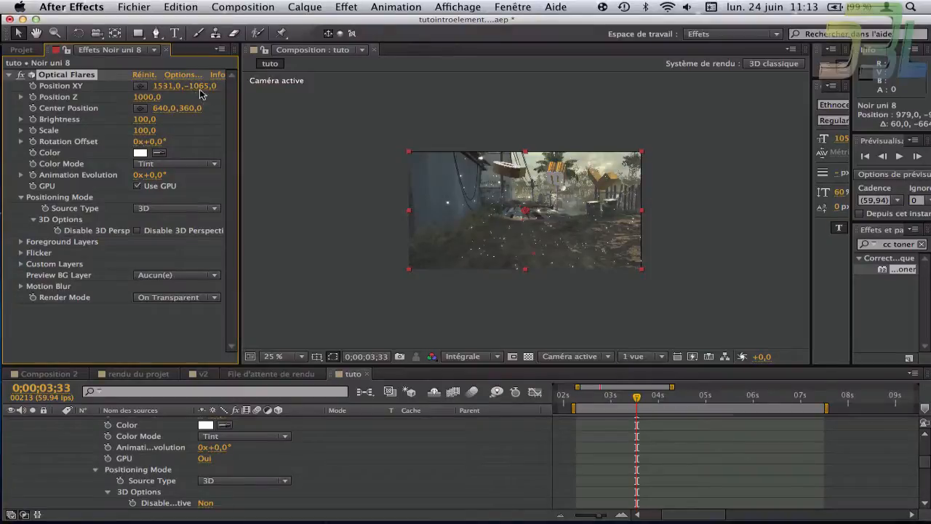
{"action": "left_click_drag", "start_coordinate": [206, 87], "coordinate": [238, 86]}
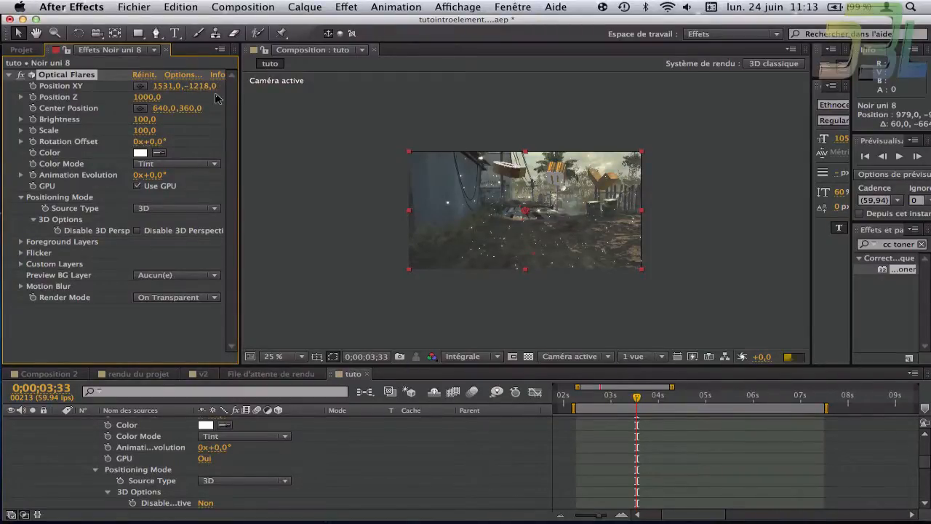
Fit the composition in the viewer, and set the flare's Scale to 570 and Brightness to 200.
{"action": "left_click", "coordinate": [273, 356]}
{"action": "left_click", "coordinate": [305, 309]}
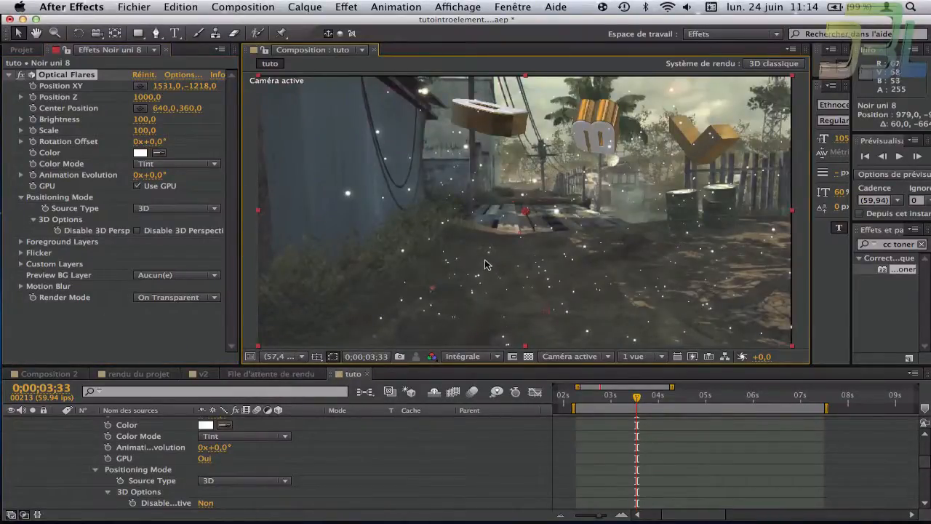
{"action": "left_click_drag", "start_coordinate": [148, 134], "coordinate": [171, 128]}
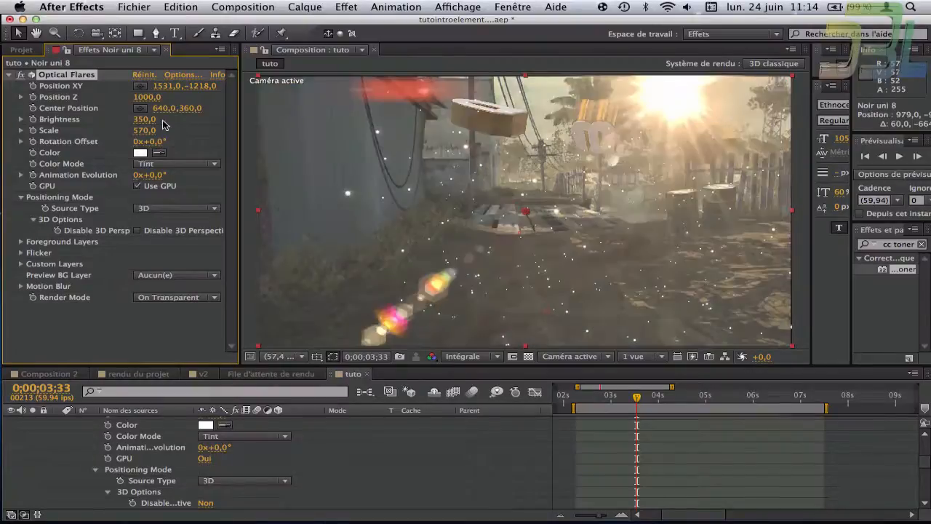
{"action": "left_click", "coordinate": [149, 120]}
{"action": "type", "text": "200"}
{"action": "key", "text": "Return"}
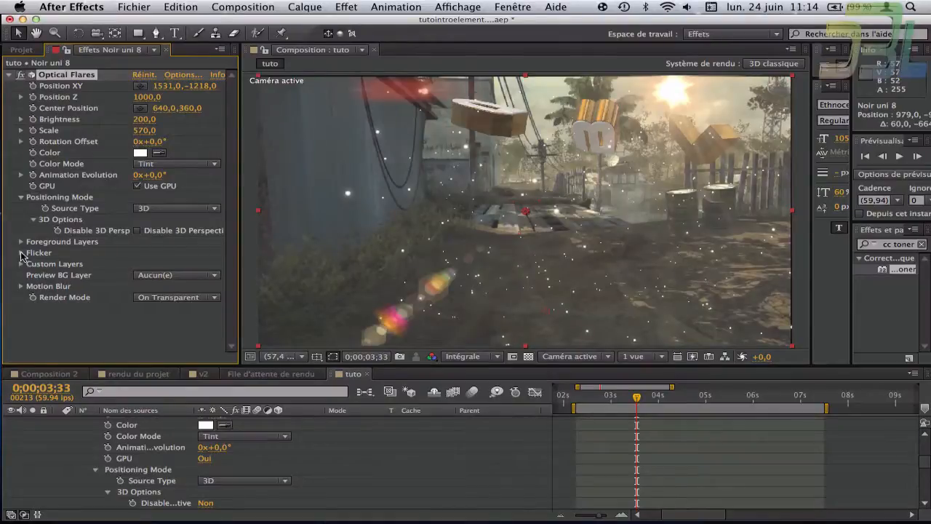
Set the flare's Flicker Speed and Amount to 100 each, and play a short preview.
{"action": "left_click", "coordinate": [21, 252]}
{"action": "left_click", "coordinate": [140, 275]}
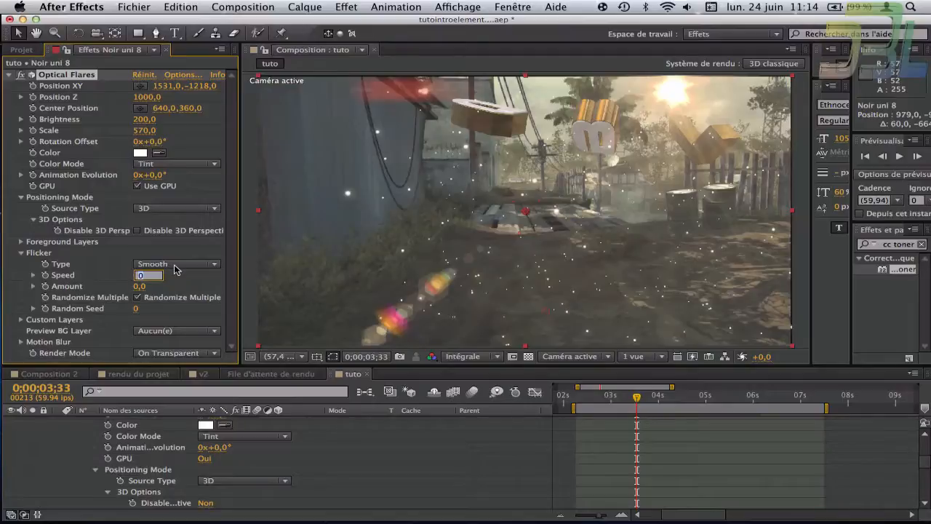
{"action": "key", "text": "BackSpace"}
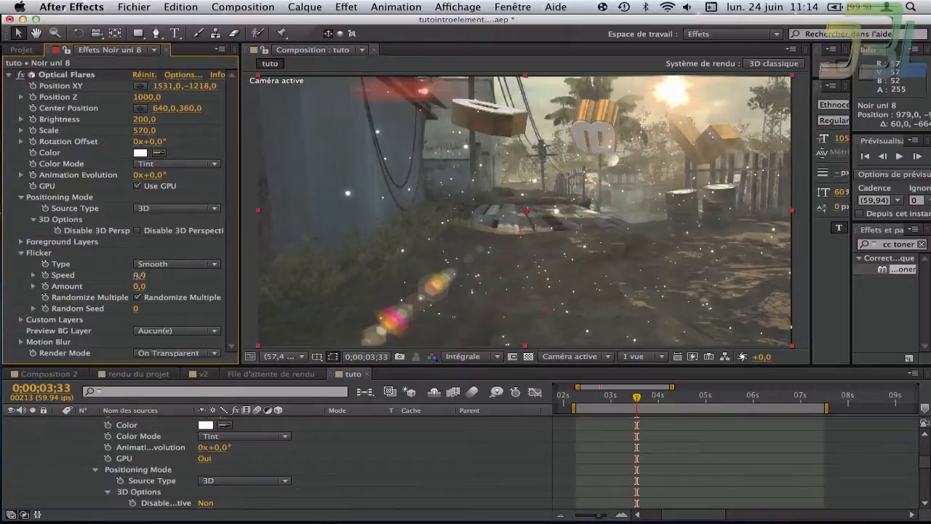
{"action": "type", "text": "0"}
{"action": "key", "text": "Tab"}
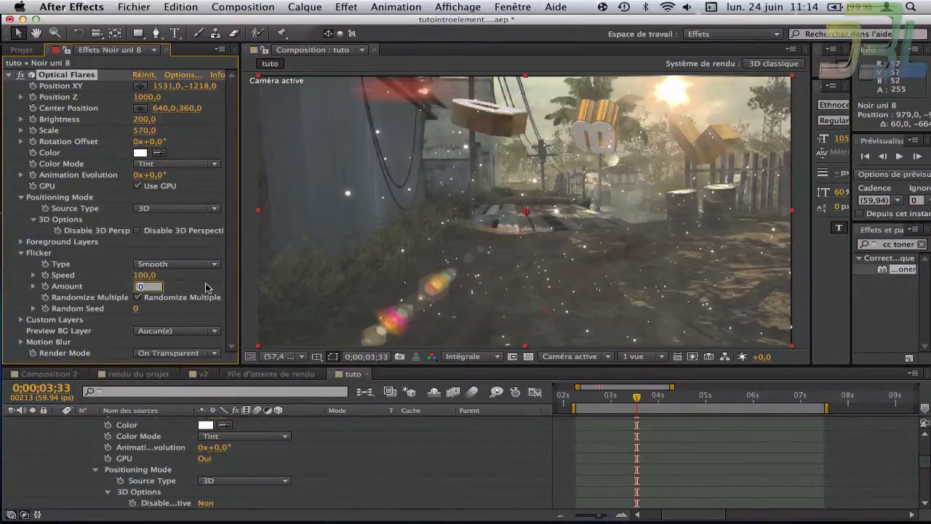
{"action": "type", "text": "100"}
{"action": "key", "text": "Return"}
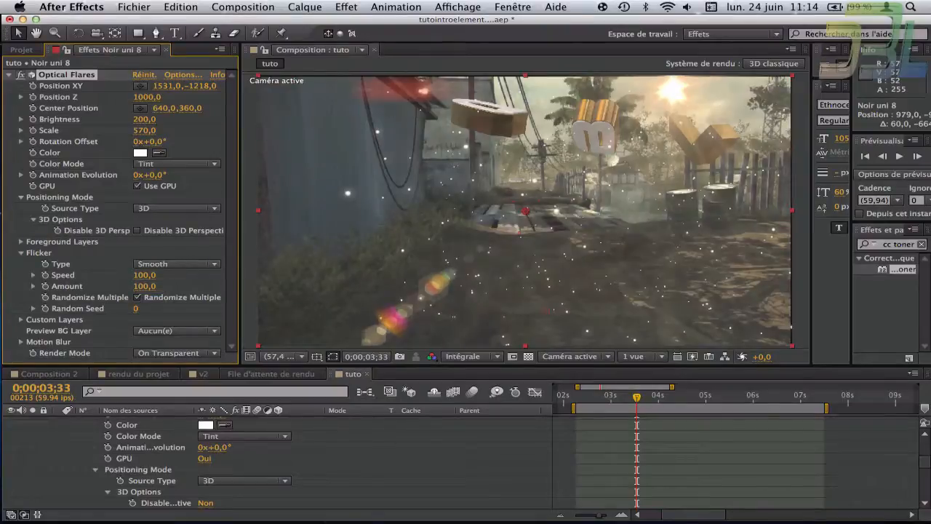
{"action": "key", "text": "space"}
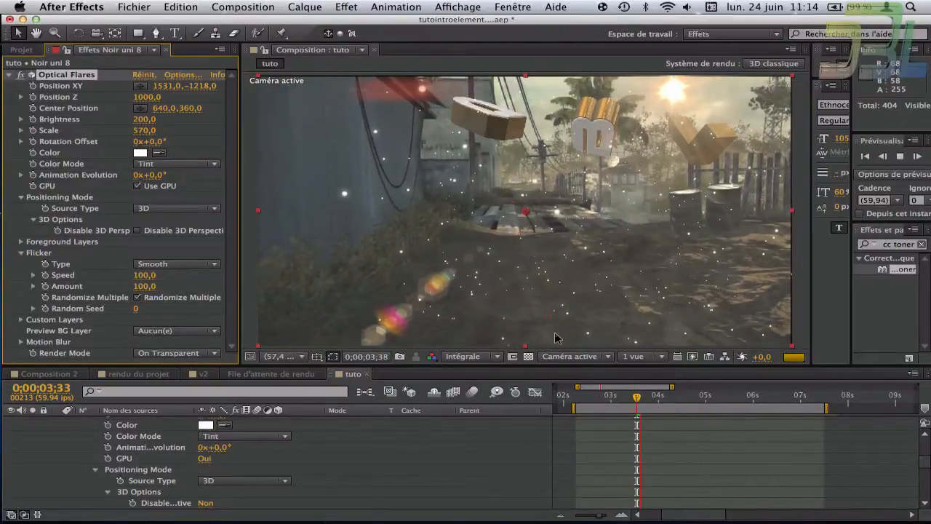
{"action": "key", "text": "space"}
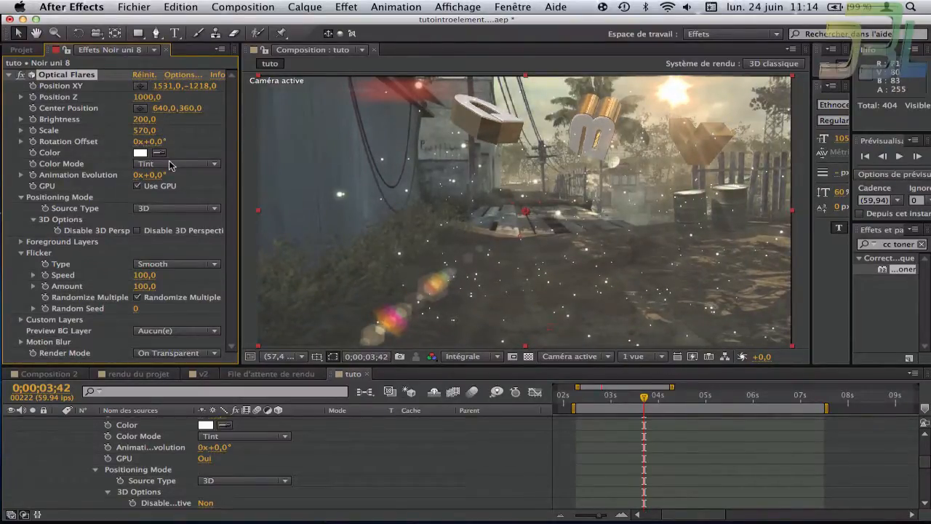
Keep the flare's Scale at 570 and set its Center Position to 523, 360.
{"action": "left_click_drag", "start_coordinate": [143, 131], "coordinate": [124, 130]}
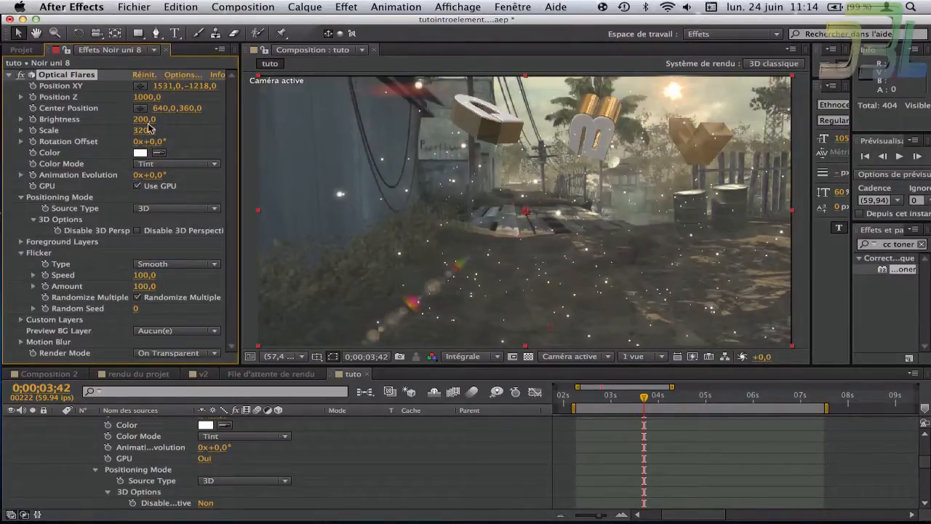
{"action": "left_click_drag", "start_coordinate": [148, 128], "coordinate": [284, 172]}
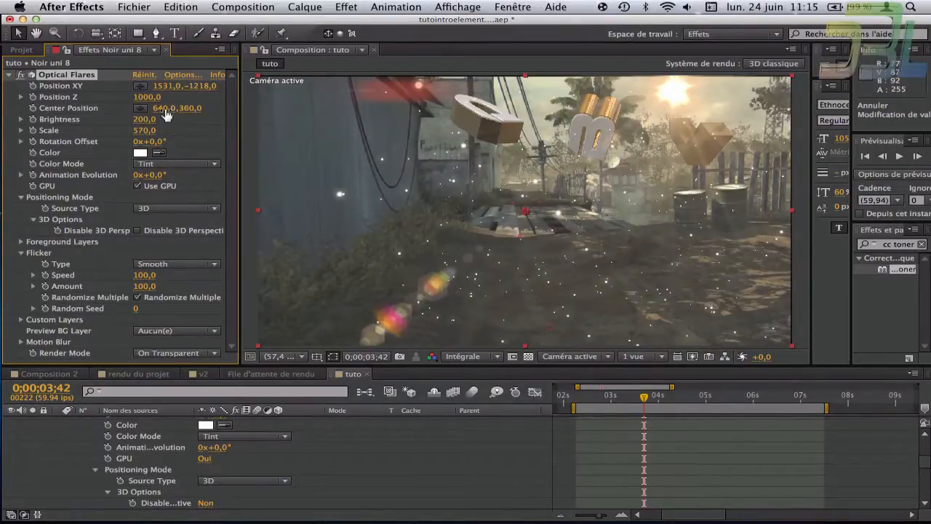
{"action": "left_click_drag", "start_coordinate": [146, 108], "coordinate": [118, 109]}
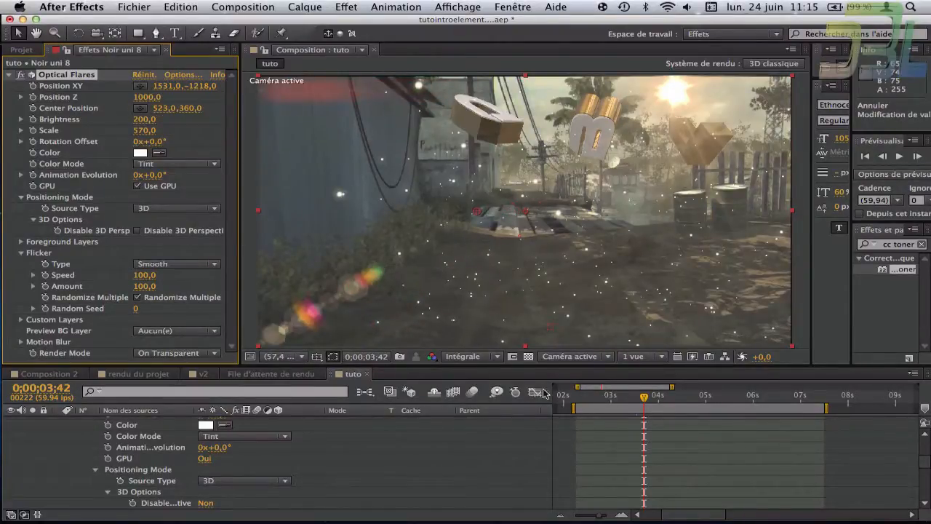
Precompose all ten layers of the tuto composition into a new composition named tuto1.
{"action": "scroll", "coordinate": [171, 451], "scroll_direction": "up", "scroll_amount": 5}
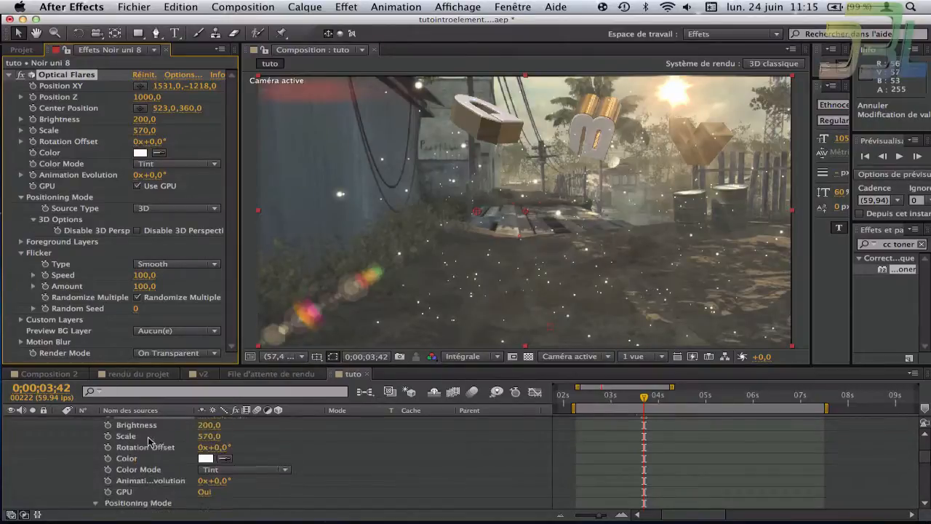
{"action": "left_click", "coordinate": [58, 422]}
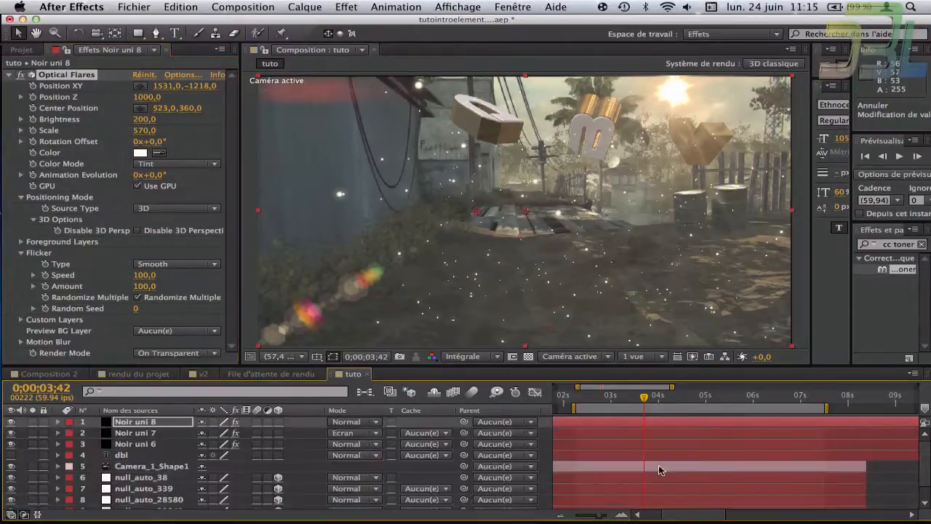
{"action": "left_click", "coordinate": [138, 422]}
{"action": "scroll", "coordinate": [145, 436], "scroll_direction": "down", "scroll_amount": 2}
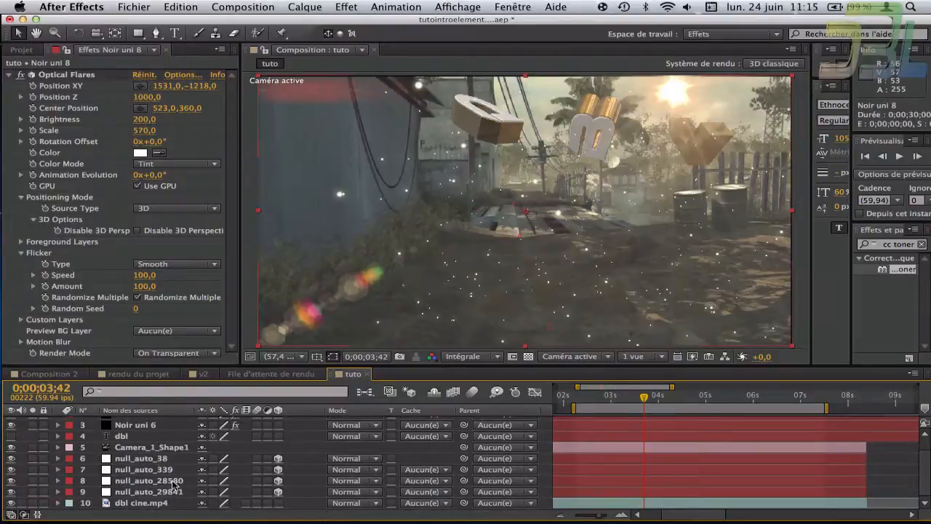
{"action": "left_click", "coordinate": [159, 502], "text": "shift"}
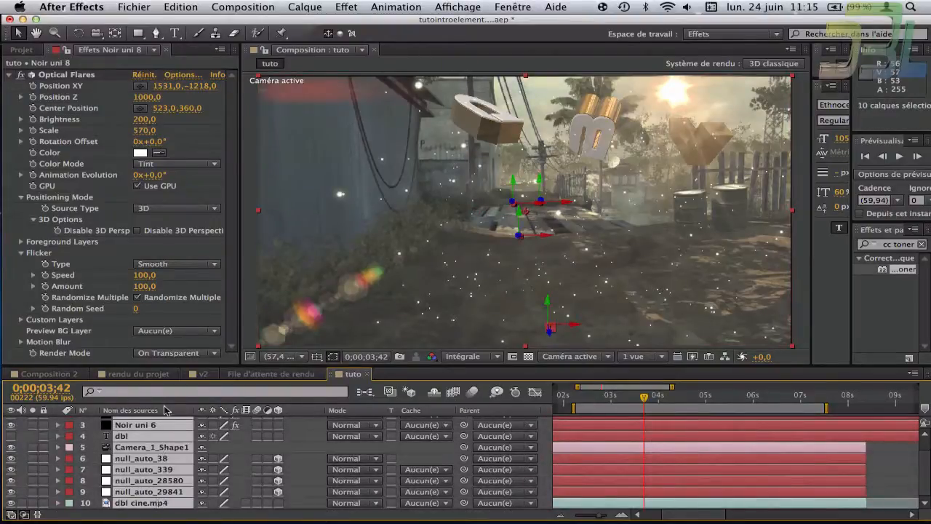
{"action": "key", "text": "super+shift+c"}
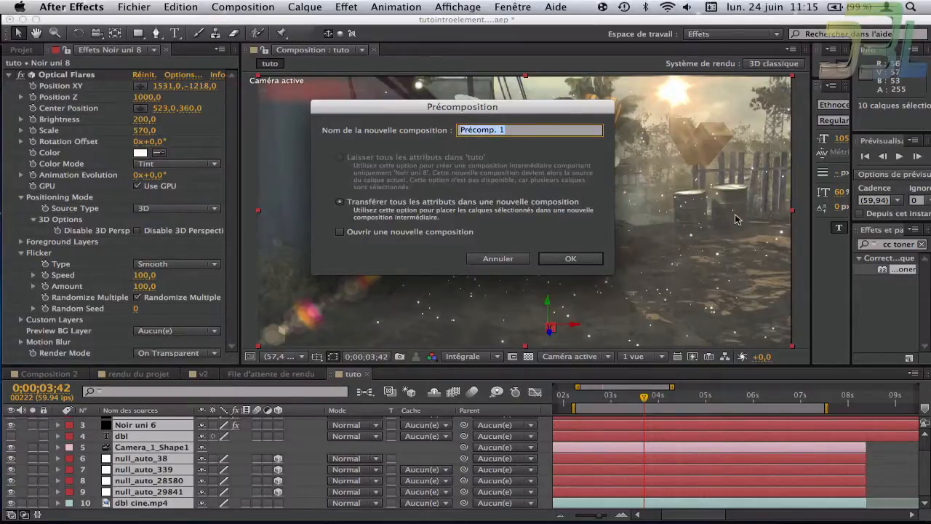
{"action": "type", "text": "tuto1"}
{"action": "key", "text": "Return"}
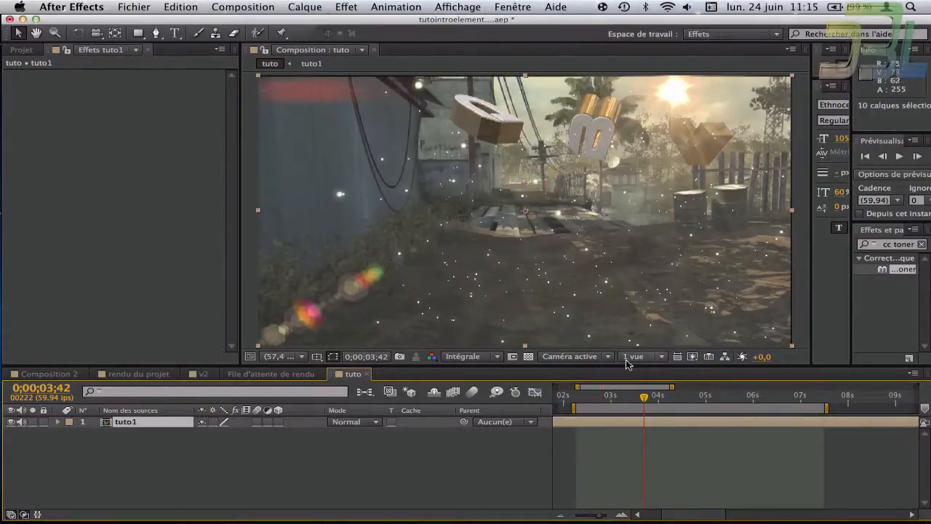
Create an adjustment layer (Calque d'effets) above the tuto1 precomposition.
{"action": "left_click", "coordinate": [237, 453]}
{"action": "left_click", "coordinate": [160, 424]}
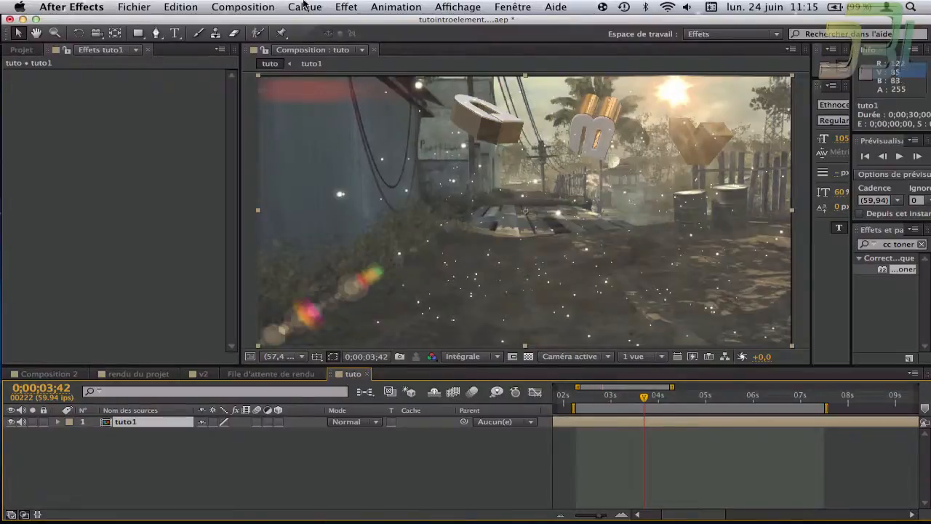
{"action": "left_click", "coordinate": [304, 6]}
{"action": "mouse_move", "coordinate": [433, 25]}
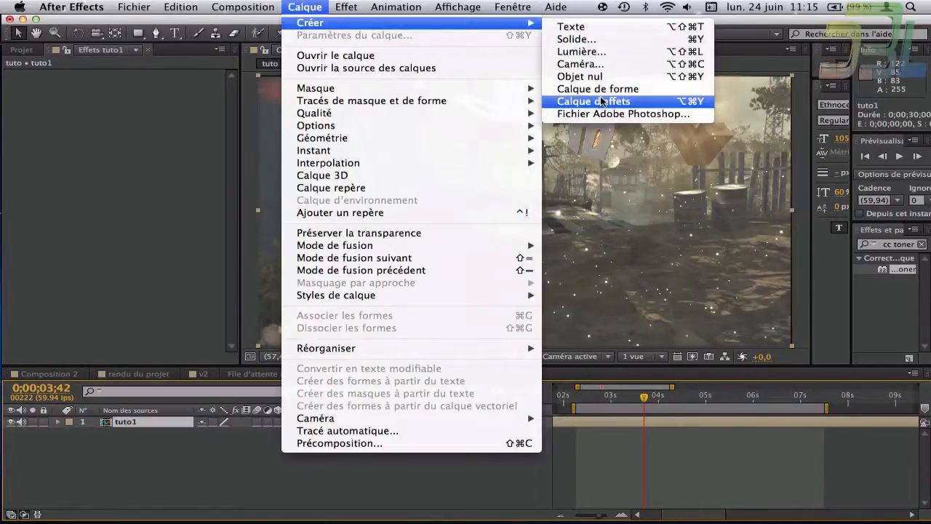
{"action": "left_click", "coordinate": [601, 102]}
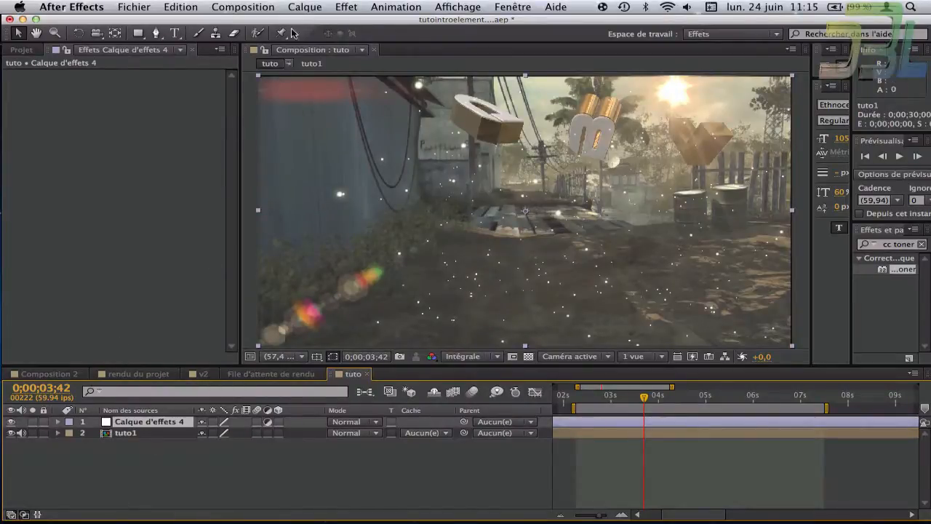
Apply the Seuil (Threshold) effect from the Esthétiques category to the adjustment layer.
{"action": "left_click", "coordinate": [305, 8]}
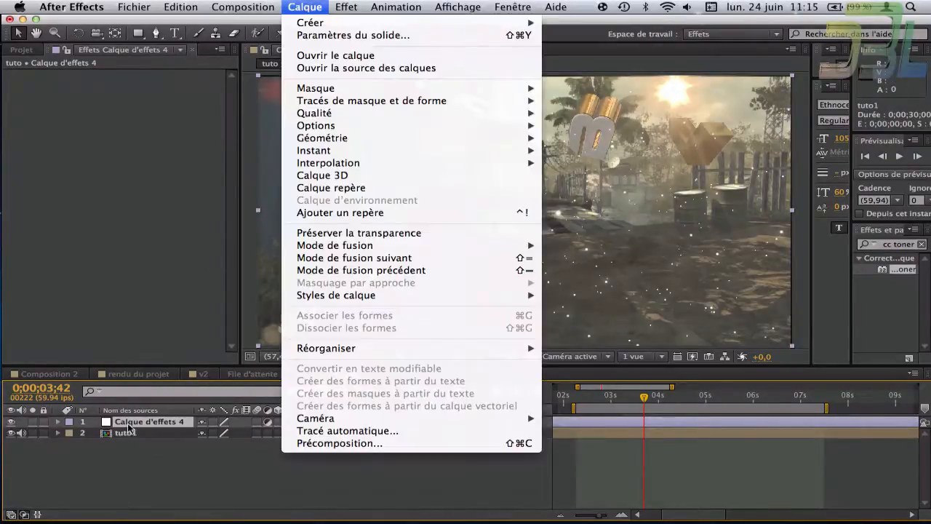
{"action": "mouse_move", "coordinate": [346, 6]}
{"action": "mouse_move", "coordinate": [367, 254]}
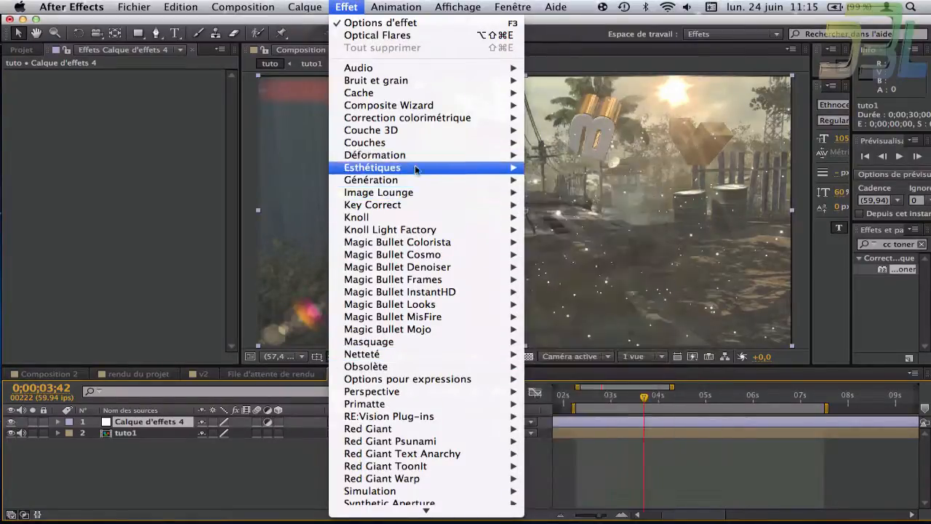
{"action": "mouse_move", "coordinate": [416, 169]}
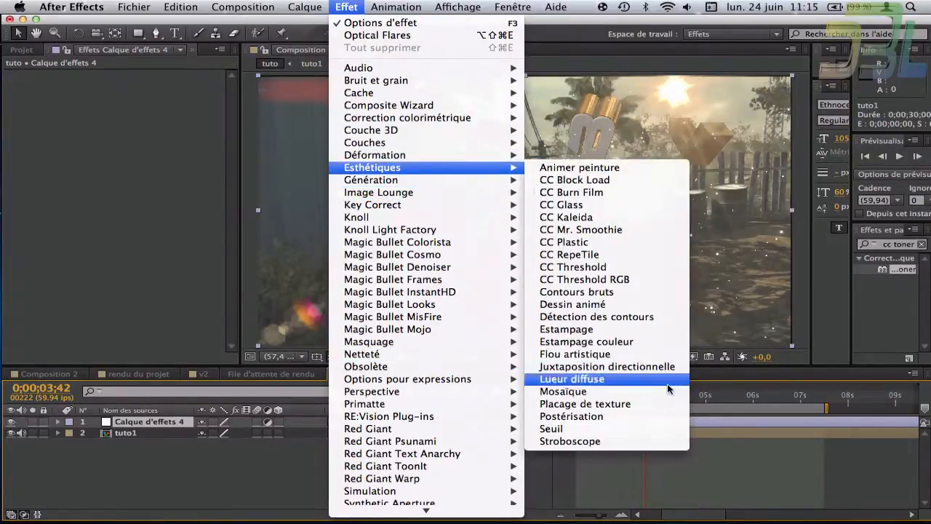
{"action": "left_click", "coordinate": [622, 431]}
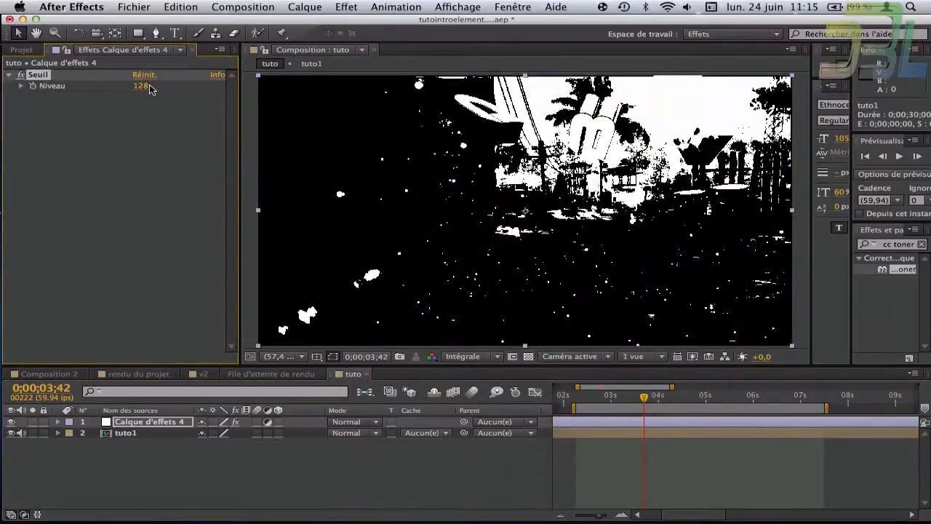
Try a higher Niveau for the Seuil effect, and restore it to 128.
{"action": "left_click_drag", "start_coordinate": [137, 88], "coordinate": [107, 88]}
{"action": "left_click", "coordinate": [111, 88]}
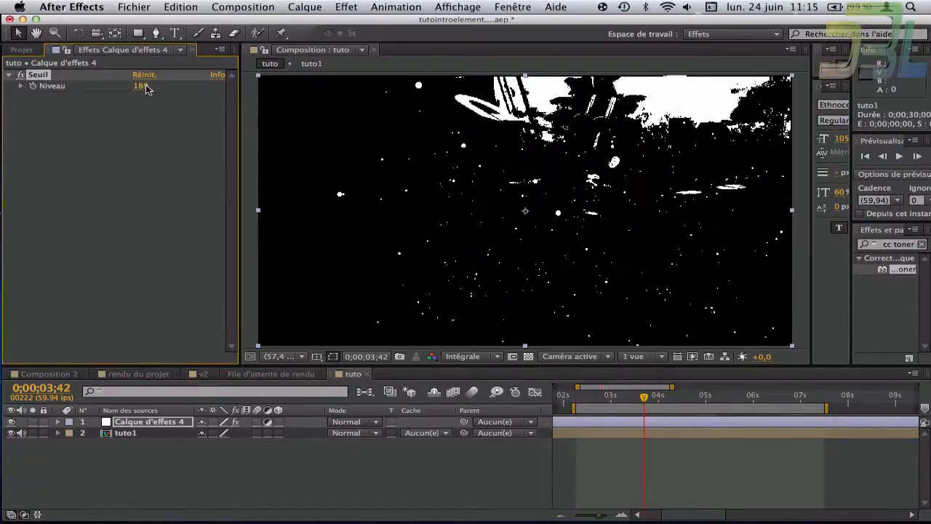
{"action": "left_click_drag", "start_coordinate": [136, 94], "coordinate": [116, 95]}
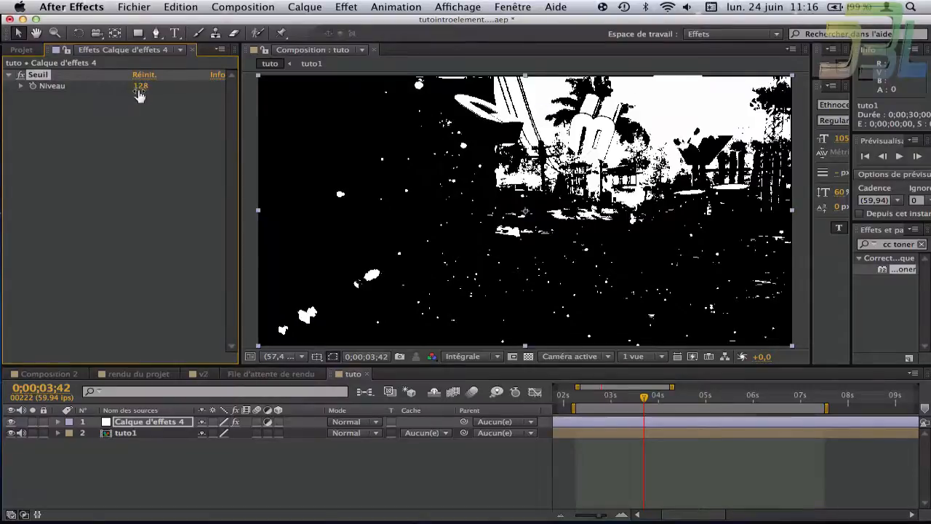
{"action": "left_click", "coordinate": [95, 108]}
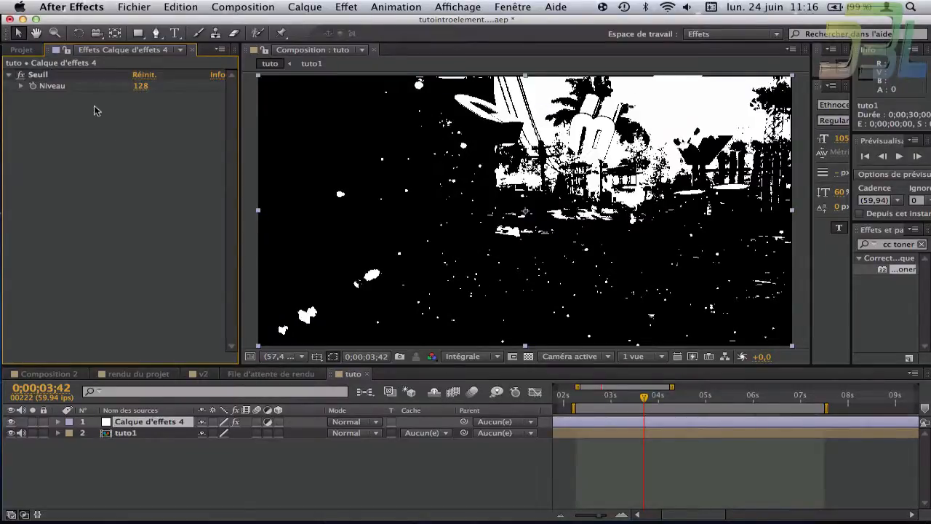
Set the adjustment layer's blending mode to Addition and apply the CC Toner effect to it.
{"action": "left_click", "coordinate": [340, 431]}
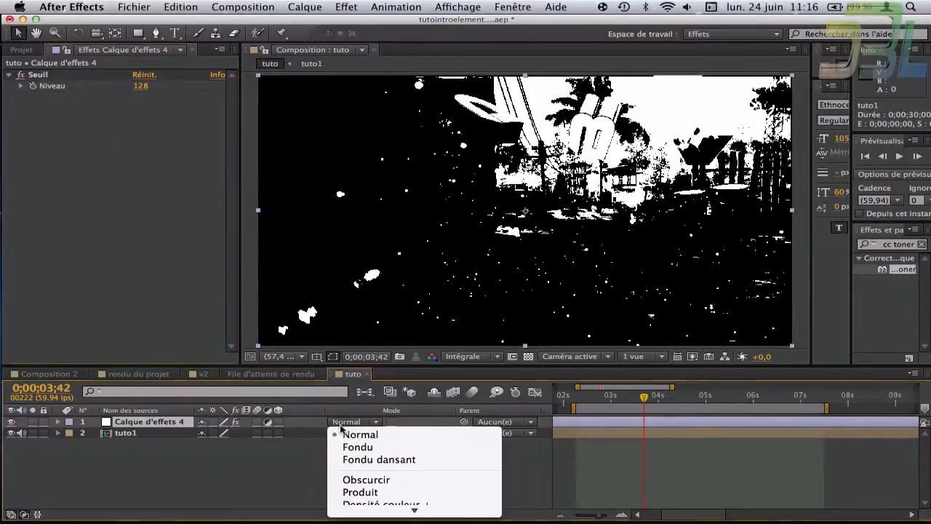
{"action": "left_click", "coordinate": [379, 448]}
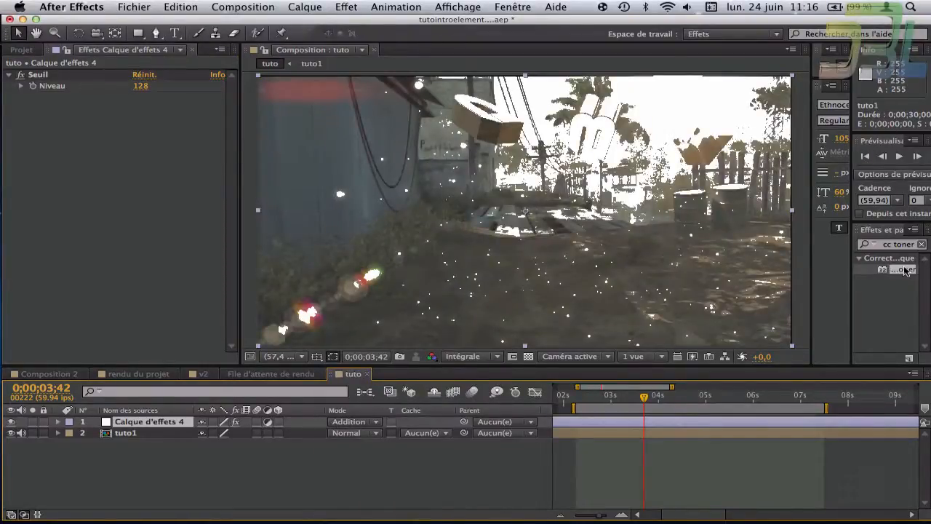
{"action": "left_click_drag", "start_coordinate": [902, 269], "coordinate": [661, 424]}
Set CC Toner's Highlights to bright green and sample the same green for its Midtones.
{"action": "left_click", "coordinate": [140, 120]}
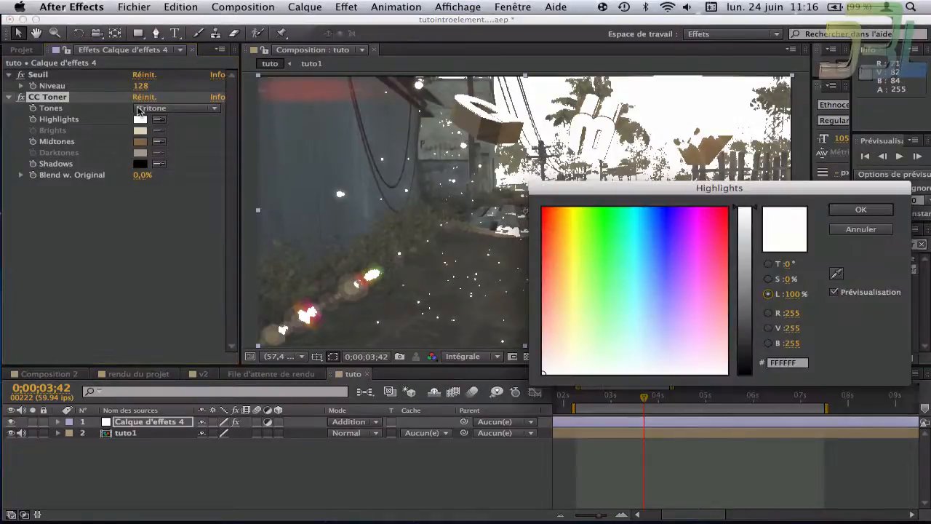
{"action": "left_click_drag", "start_coordinate": [556, 253], "coordinate": [600, 208]}
{"action": "left_click", "coordinate": [882, 218]}
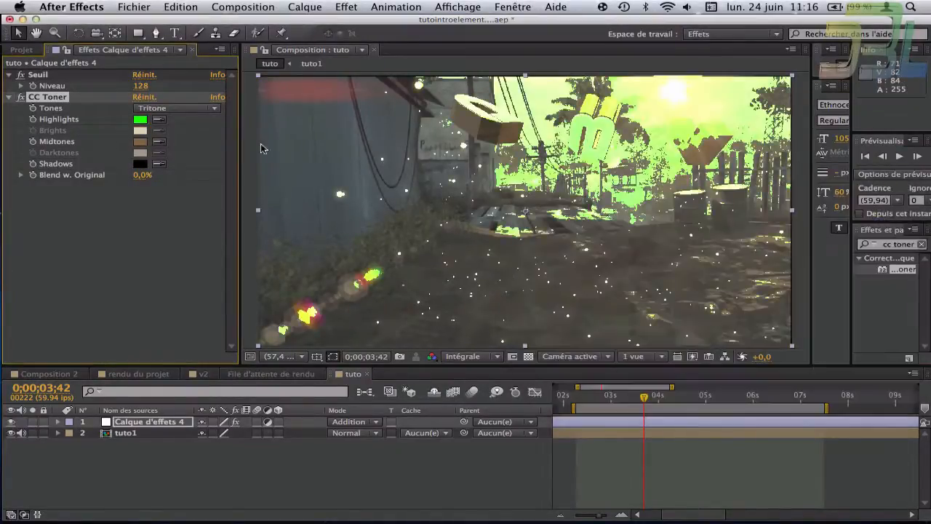
{"action": "left_click", "coordinate": [142, 141]}
{"action": "left_click", "coordinate": [860, 210]}
{"action": "left_click", "coordinate": [159, 141]}
{"action": "left_click", "coordinate": [140, 121]}
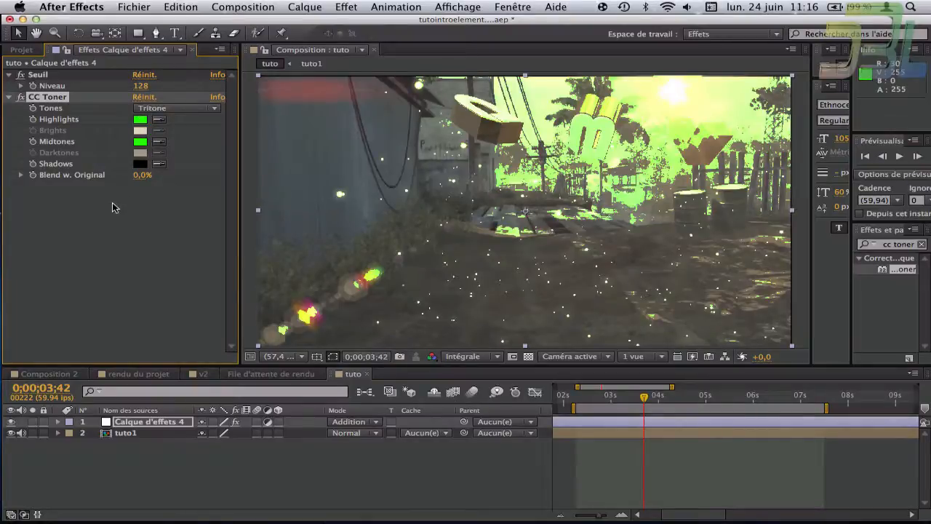
Draw a wide elliptical mask on the adjustment layer around the sun and the sky.
{"action": "left_click", "coordinate": [141, 34]}
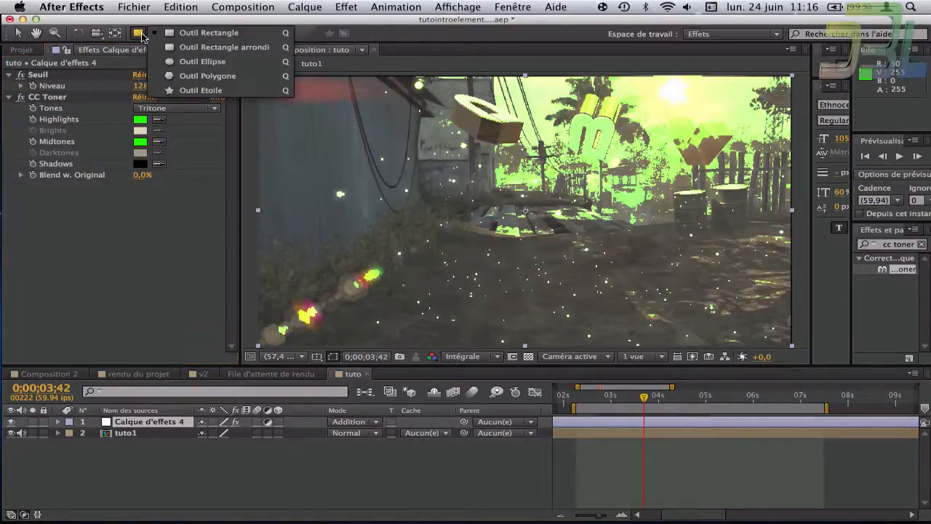
{"action": "left_click", "coordinate": [187, 65]}
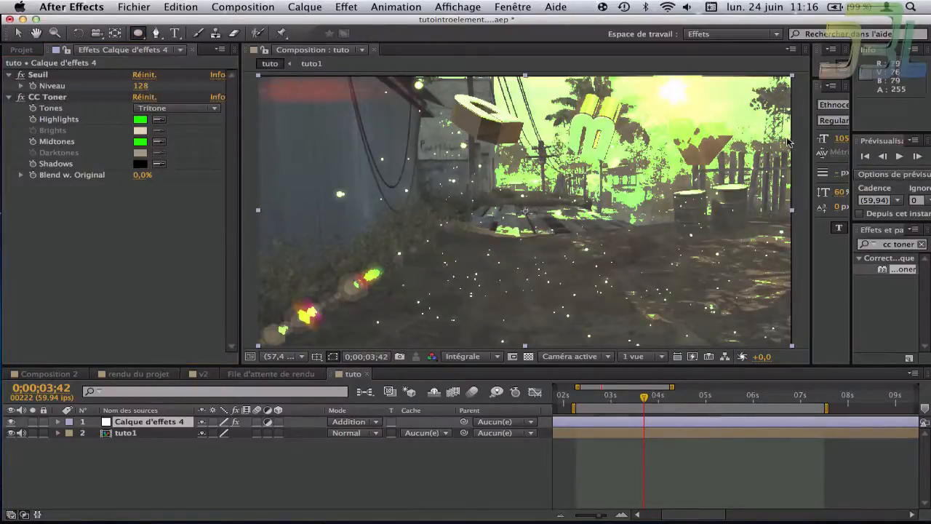
{"action": "left_click_drag", "start_coordinate": [794, 153], "coordinate": [519, 51]}
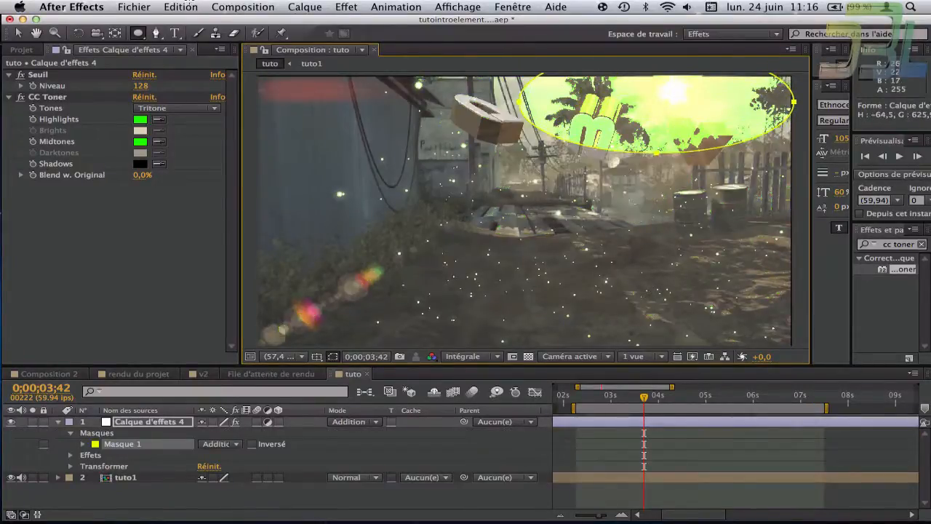
{"action": "left_click", "coordinate": [18, 33]}
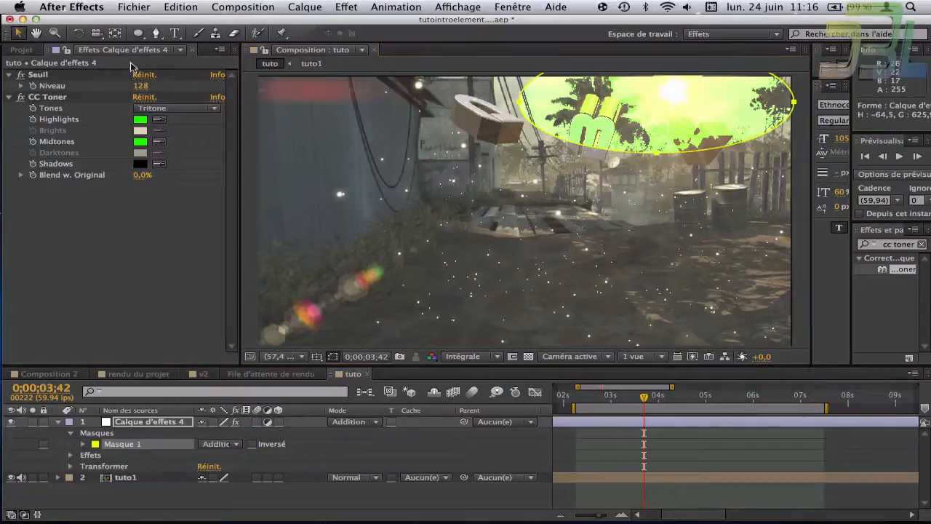
Move the elliptical mask slightly down and to the right so it extends past the frame's right edge.
{"action": "double_click", "coordinate": [654, 154]}
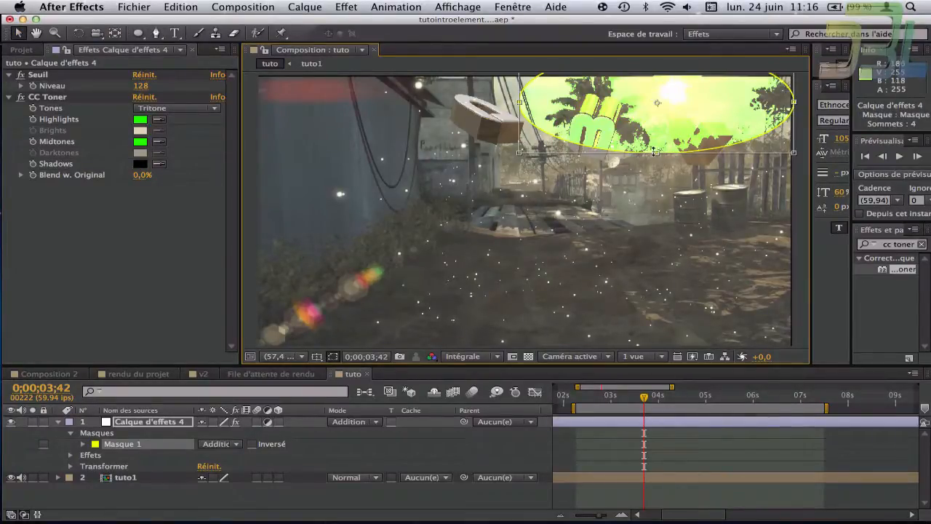
{"action": "left_click_drag", "start_coordinate": [654, 154], "coordinate": [653, 166]}
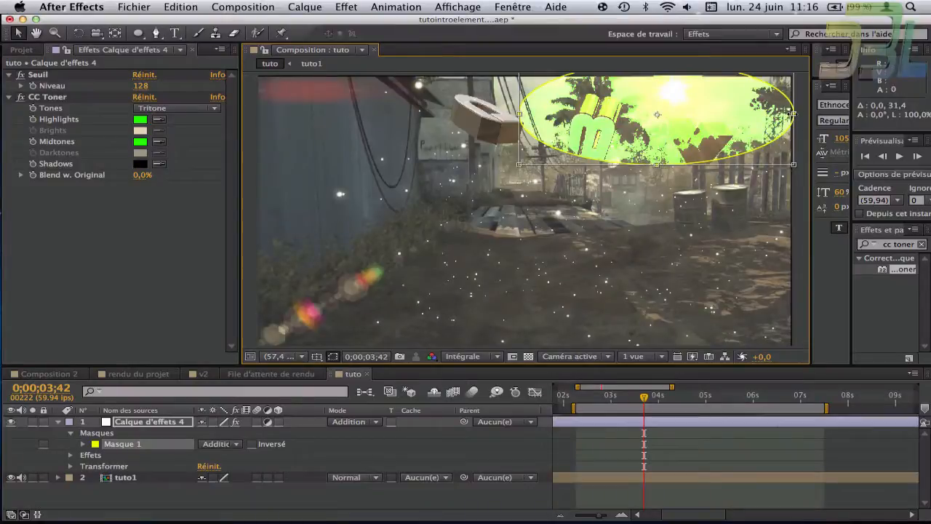
{"action": "left_click_drag", "start_coordinate": [794, 114], "coordinate": [827, 114]}
{"action": "left_click_drag", "start_coordinate": [699, 125], "coordinate": [715, 121]}
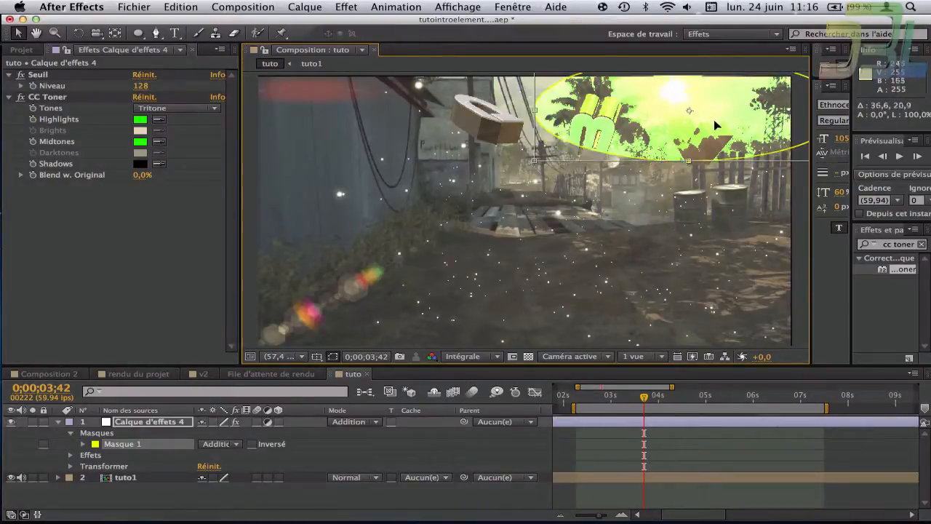
{"action": "left_click", "coordinate": [298, 487]}
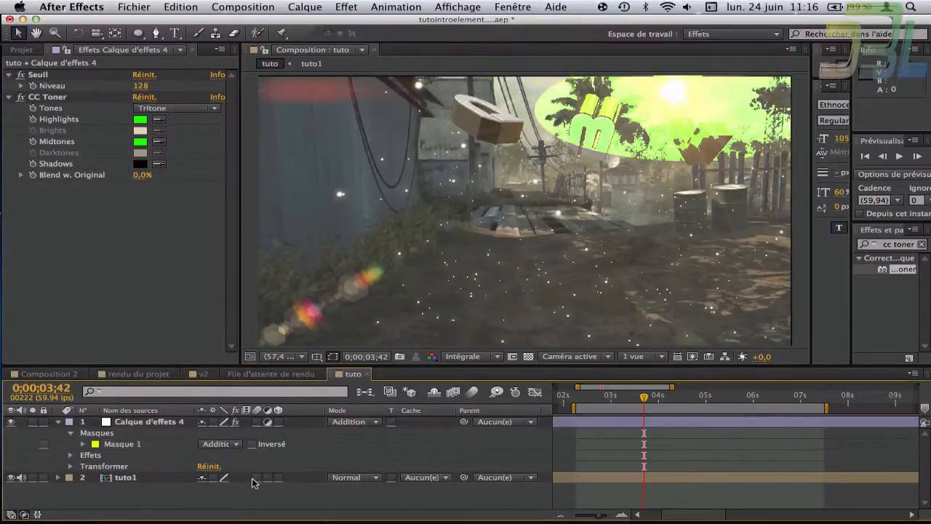
Set the tuto1 layer's scale (Echelle) to 101%.
{"action": "left_click", "coordinate": [138, 479]}
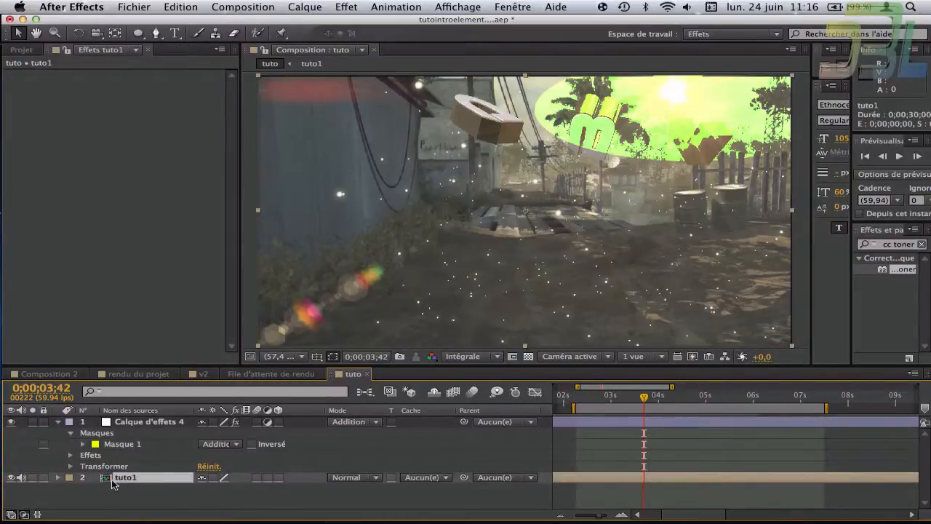
{"action": "key", "text": "s"}
{"action": "left_click", "coordinate": [222, 488]}
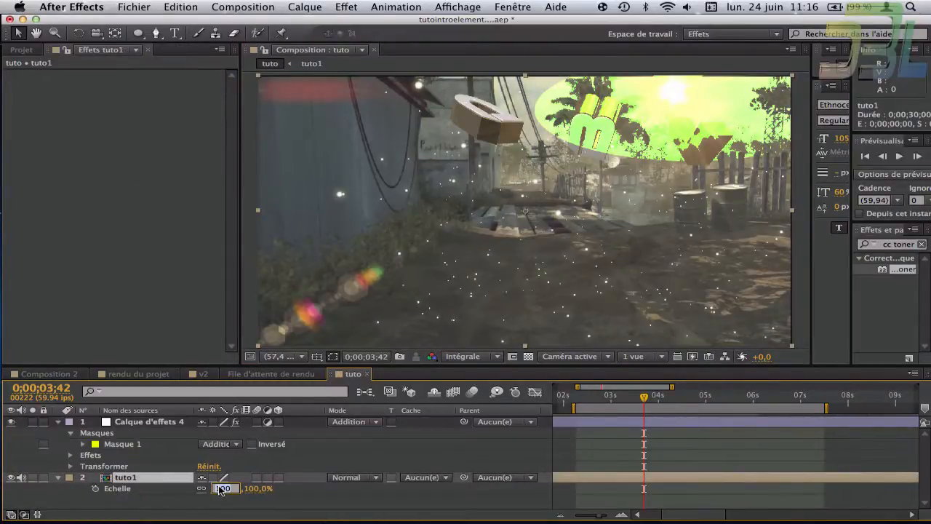
{"action": "type", "text": "101,"}
{"action": "key", "text": "Return"}
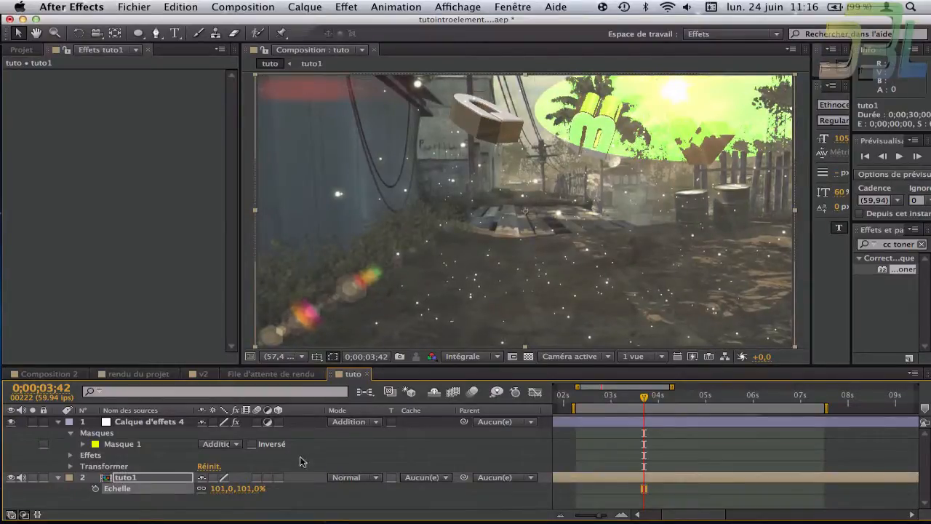
Set the feather (Contour progressif) of Masque 1 on the Calque d'effets 4 adjustment layer to 160 pixels, keeping both layers' properties collapsed.
{"action": "left_click", "coordinate": [58, 477]}
{"action": "left_click", "coordinate": [85, 498]}
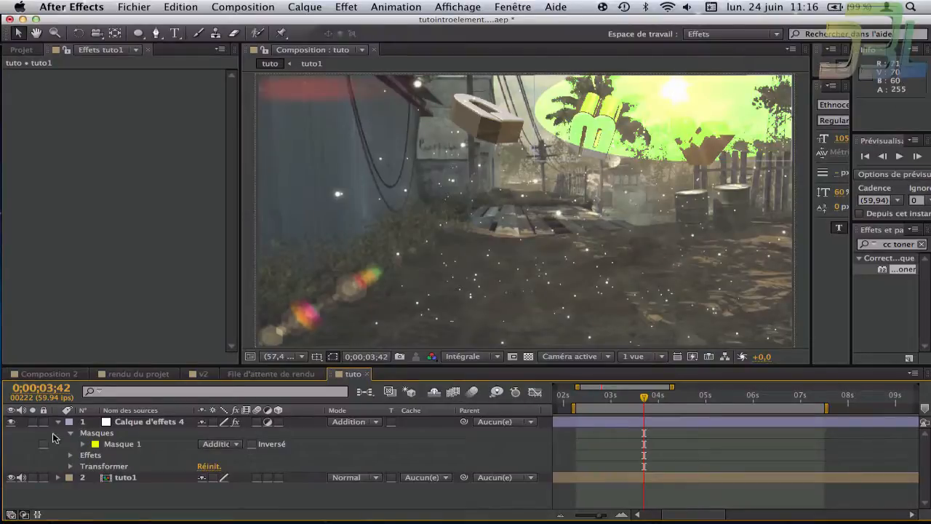
{"action": "left_click", "coordinate": [141, 425]}
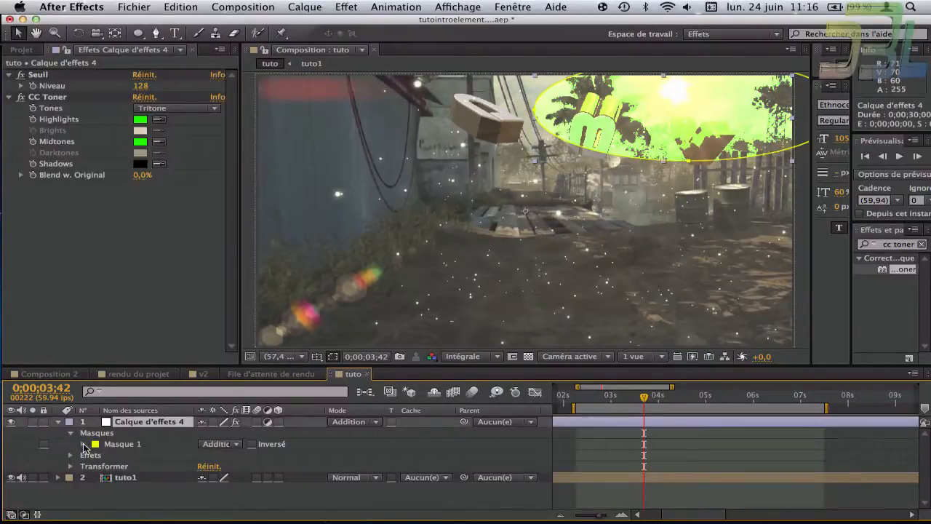
{"action": "left_click", "coordinate": [83, 444]}
{"action": "left_click", "coordinate": [218, 465]}
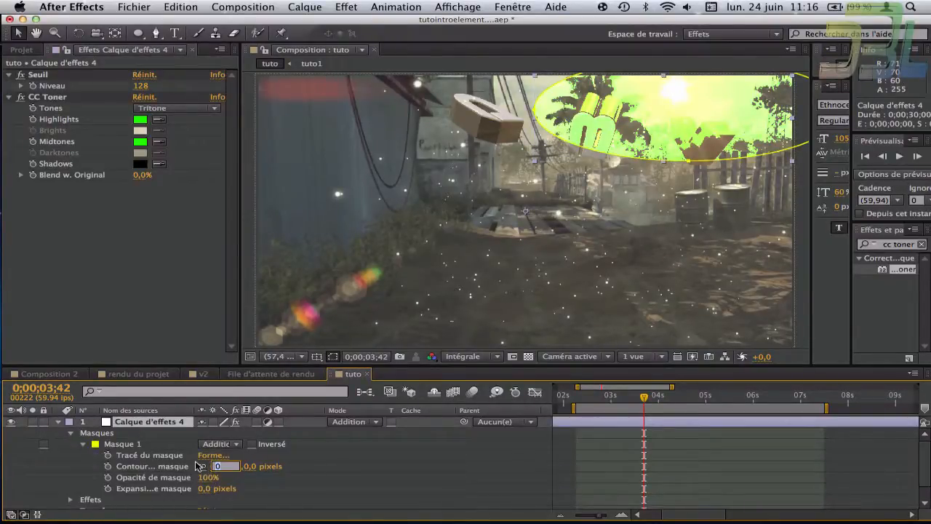
{"action": "type", "text": "160"}
{"action": "key", "text": "Return"}
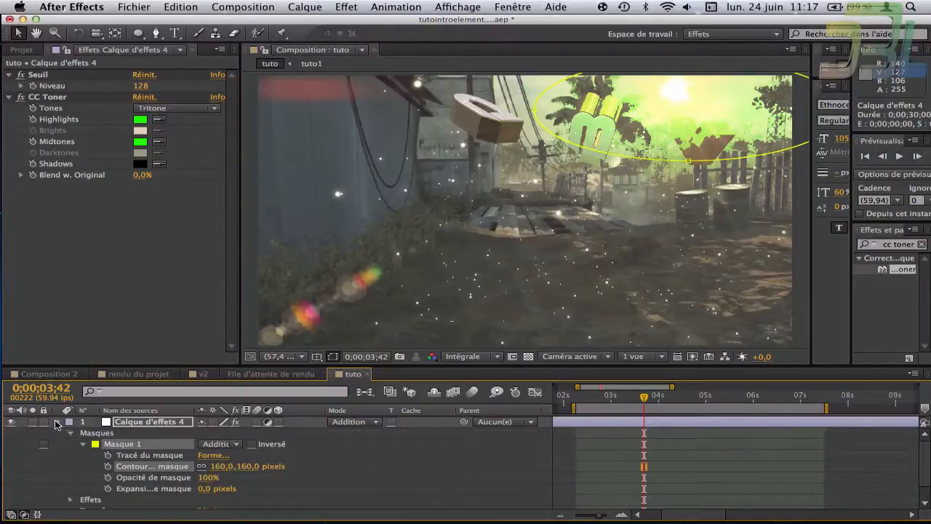
{"action": "left_click", "coordinate": [57, 423]}
Add the Lueur diffuse glow effect from the Esthétiques category to the Calque d'effets 4 adjustment layer.
{"action": "left_click", "coordinate": [896, 244]}
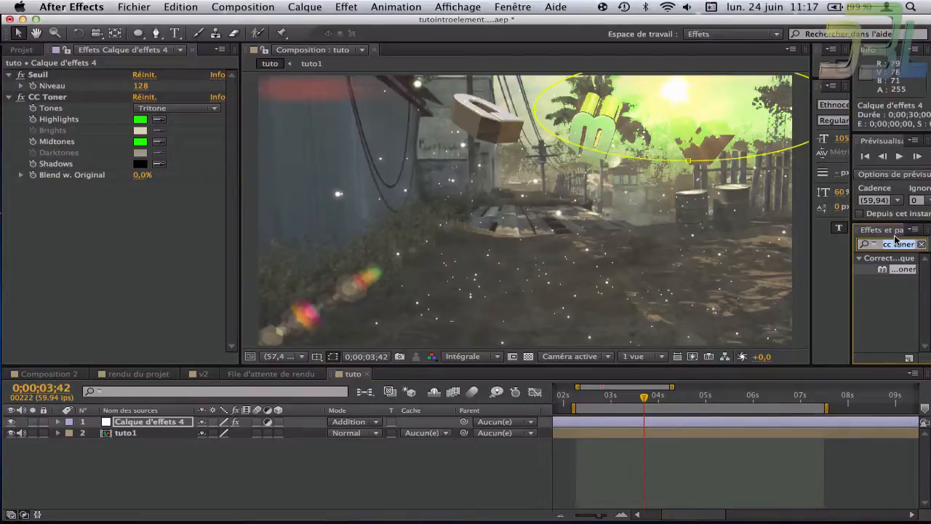
{"action": "left_click", "coordinate": [175, 421]}
{"action": "left_click", "coordinate": [346, 7]}
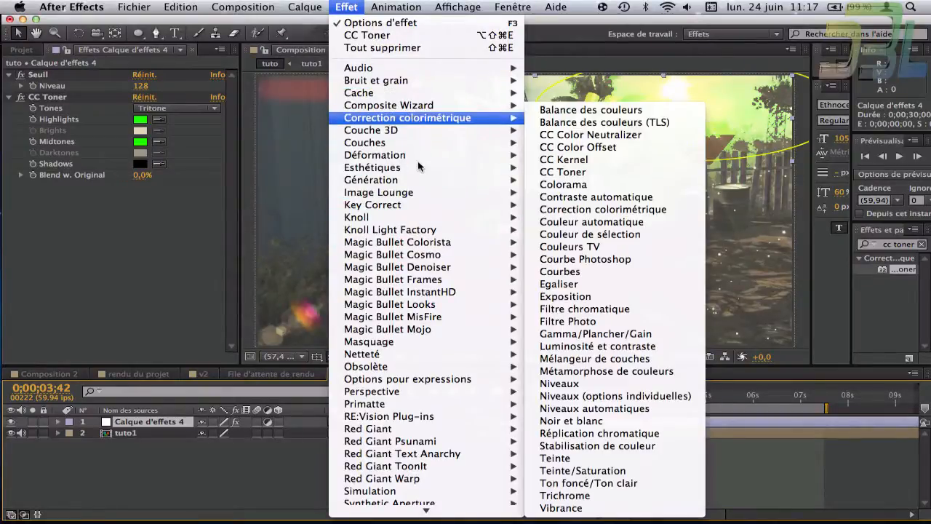
{"action": "mouse_move", "coordinate": [418, 167]}
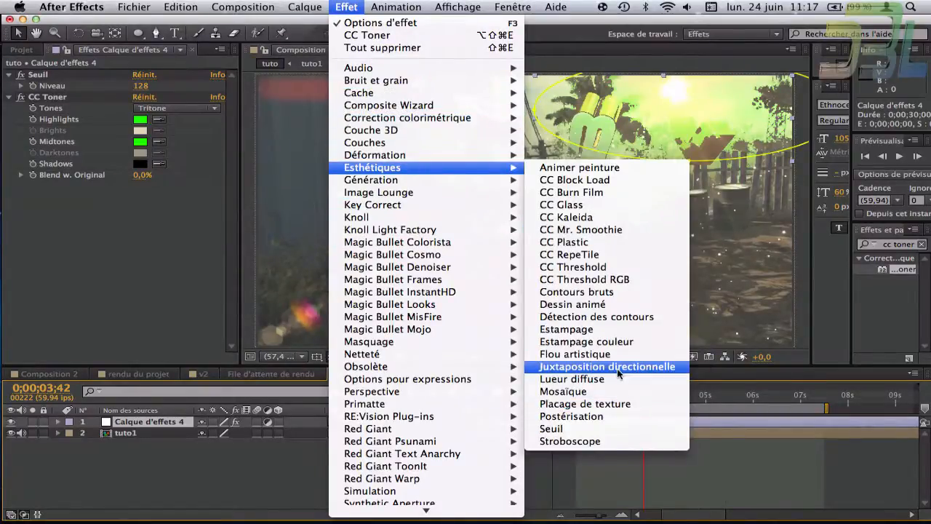
{"action": "left_click", "coordinate": [560, 378]}
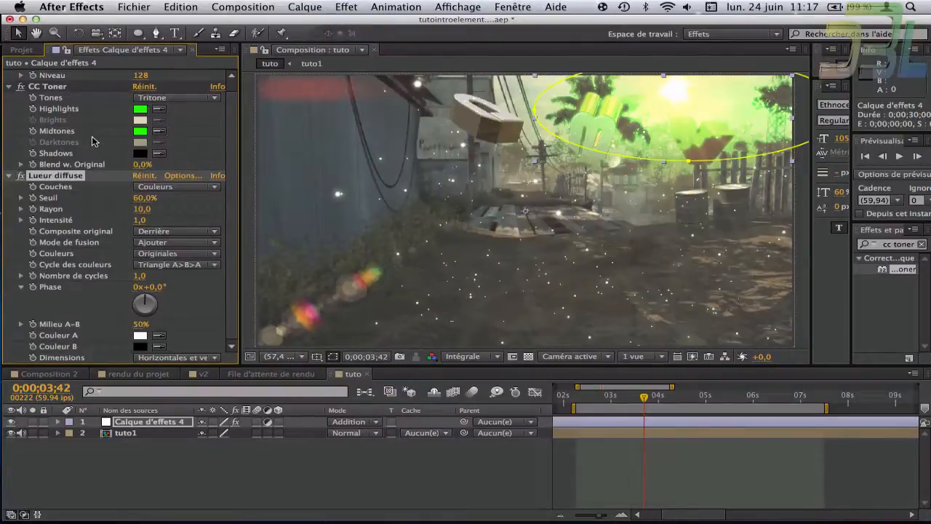
{"action": "scroll", "coordinate": [73, 130], "scroll_direction": "up", "scroll_amount": 1}
Add a Flou accéléré blur to the adjustment layer, with Intensité 200 and edge-pixel repetition (Recopier les pixels) enabled.
{"action": "left_click", "coordinate": [305, 6]}
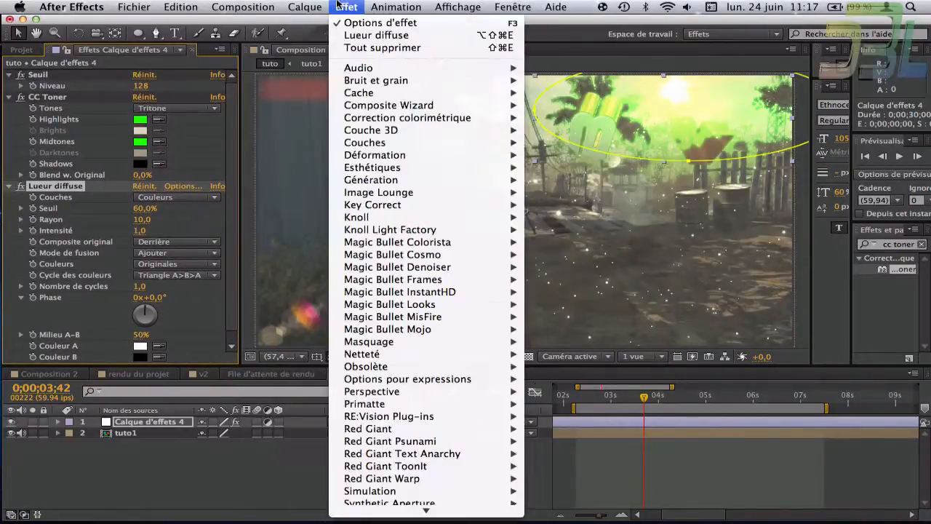
{"action": "mouse_move", "coordinate": [346, 7]}
{"action": "mouse_move", "coordinate": [389, 342]}
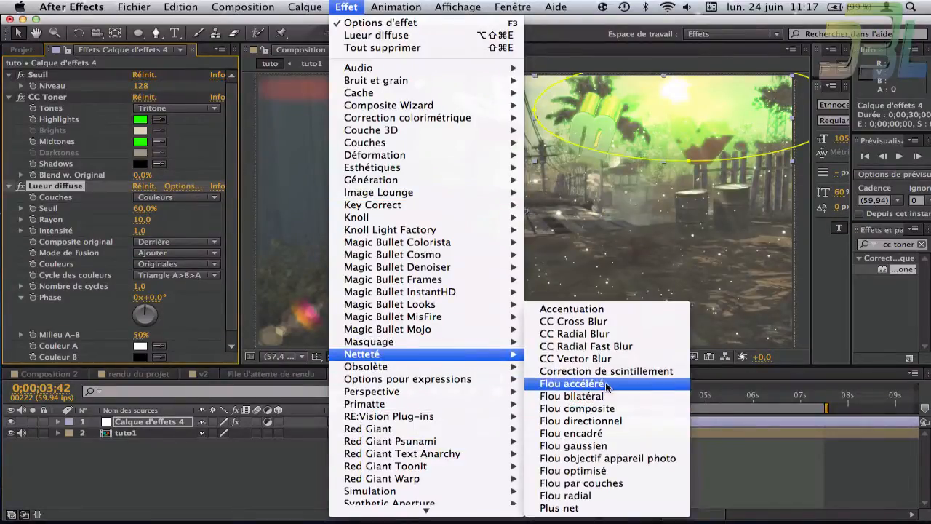
{"action": "left_click", "coordinate": [564, 383]}
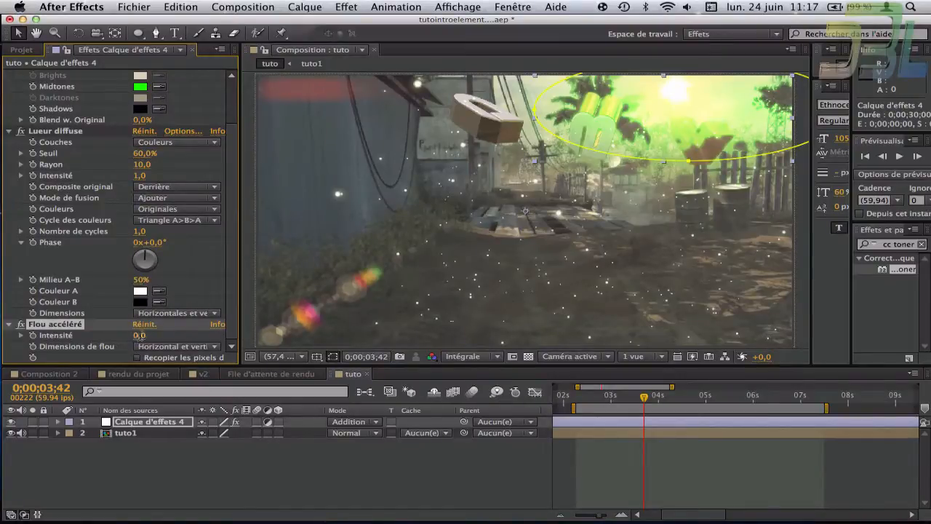
{"action": "left_click", "coordinate": [139, 335]}
{"action": "key", "text": "Return"}
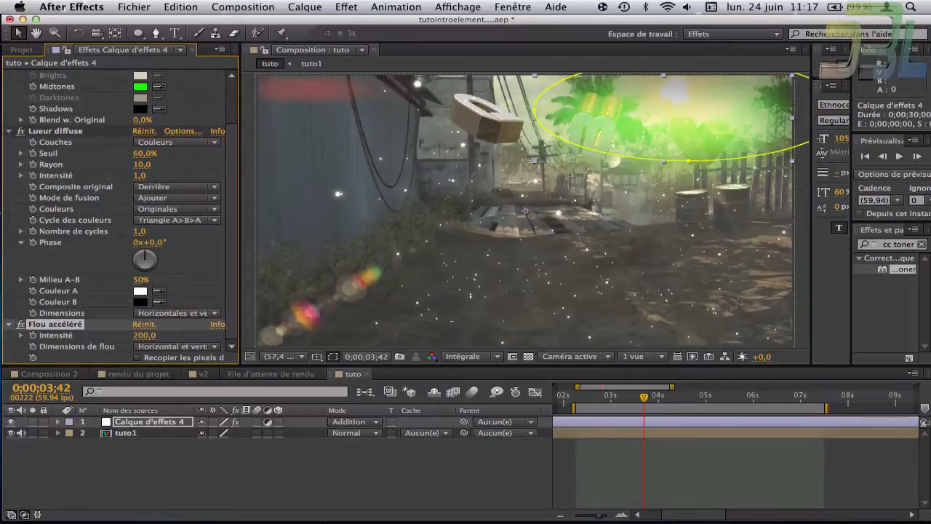
{"action": "left_click", "coordinate": [137, 357]}
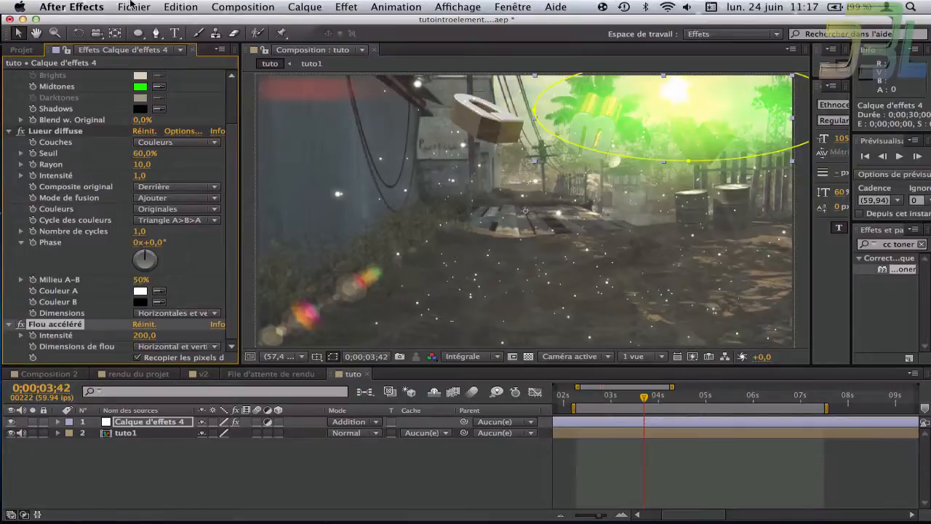
Collapse the settings of the Seuil, CC Toner, Lueur diffuse and Flou accéléré effects.
{"action": "scroll", "coordinate": [200, 161], "scroll_direction": "up", "scroll_amount": 6}
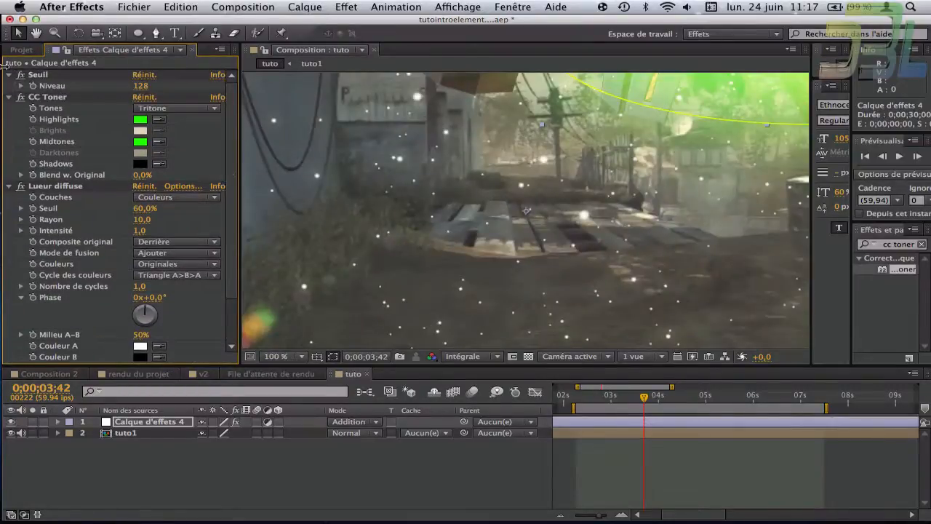
{"action": "scroll", "coordinate": [300, 206], "scroll_direction": "down", "scroll_amount": 3}
{"action": "scroll", "coordinate": [314, 302], "scroll_direction": "up", "scroll_amount": 1}
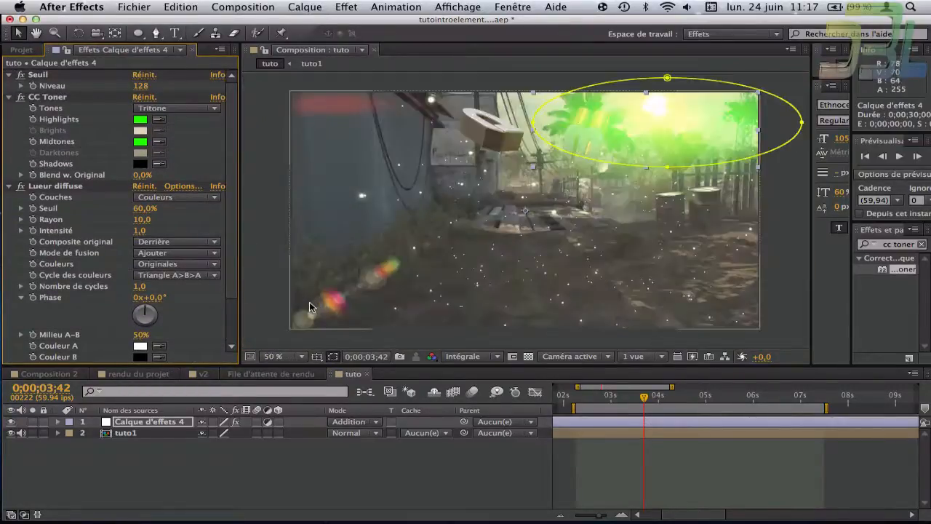
{"action": "left_click", "coordinate": [9, 75]}
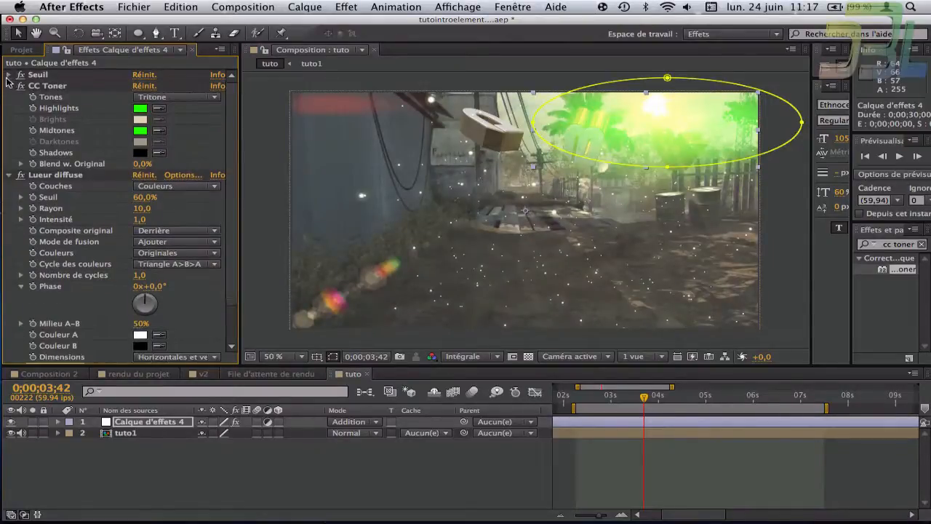
{"action": "left_click", "coordinate": [9, 85]}
{"action": "left_click", "coordinate": [8, 97]}
{"action": "left_click", "coordinate": [9, 108]}
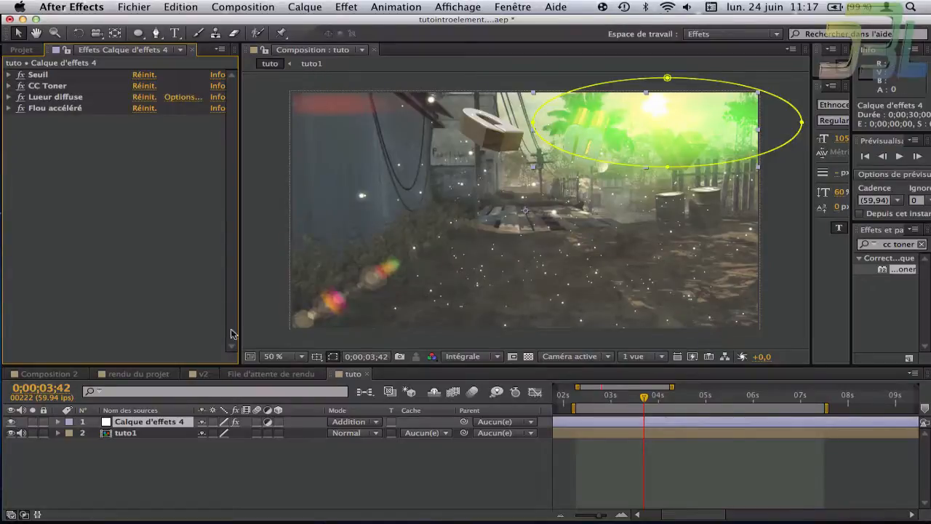
Remove the Calque d'effets 4 adjustment layer from the tuto composition.
{"action": "left_click", "coordinate": [145, 427]}
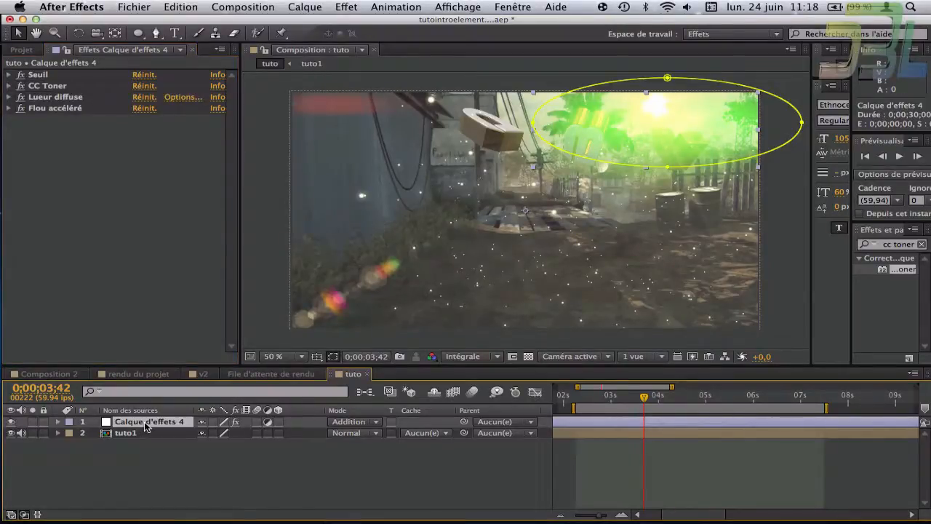
{"action": "key", "text": "Delete"}
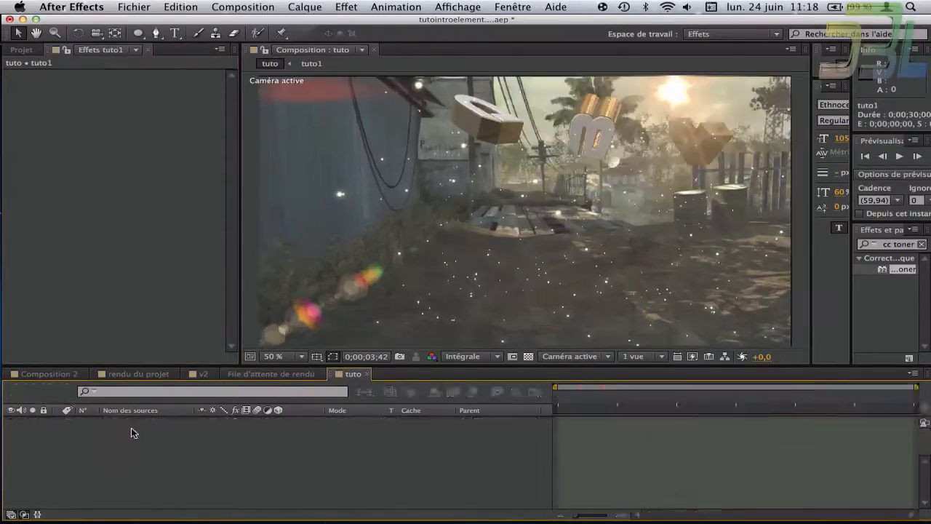